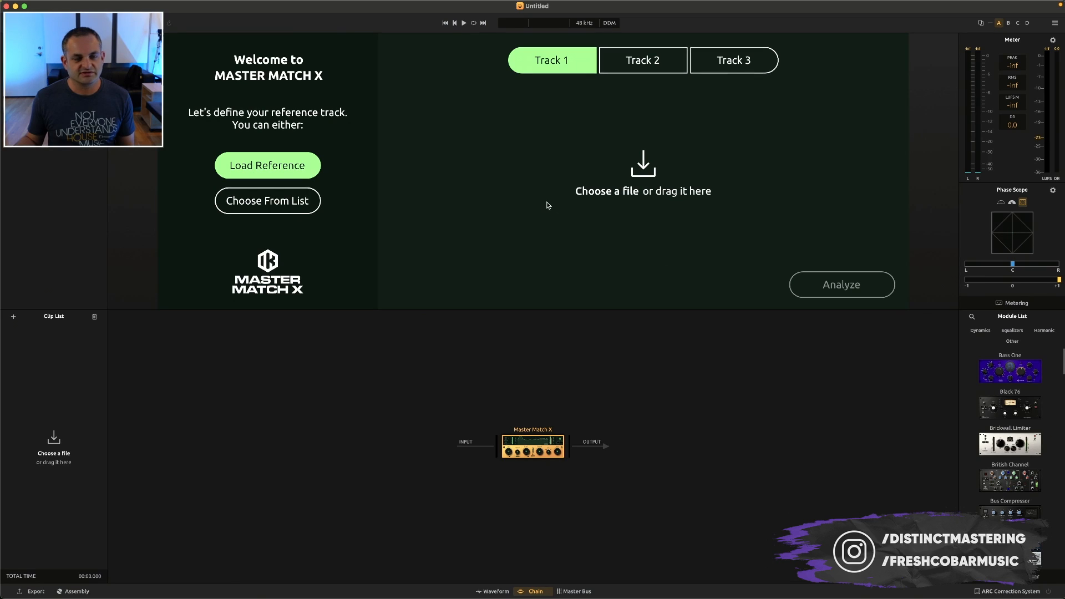
Load "01 Dopamine feat. Eyelar (John Summit Extended Remix).mp3" as Track 1 reference and "[EXT] The Funky Beats_Distinct Mastering00.wav" as Track 2
{"action": "left_click", "coordinate": [721, 188]}
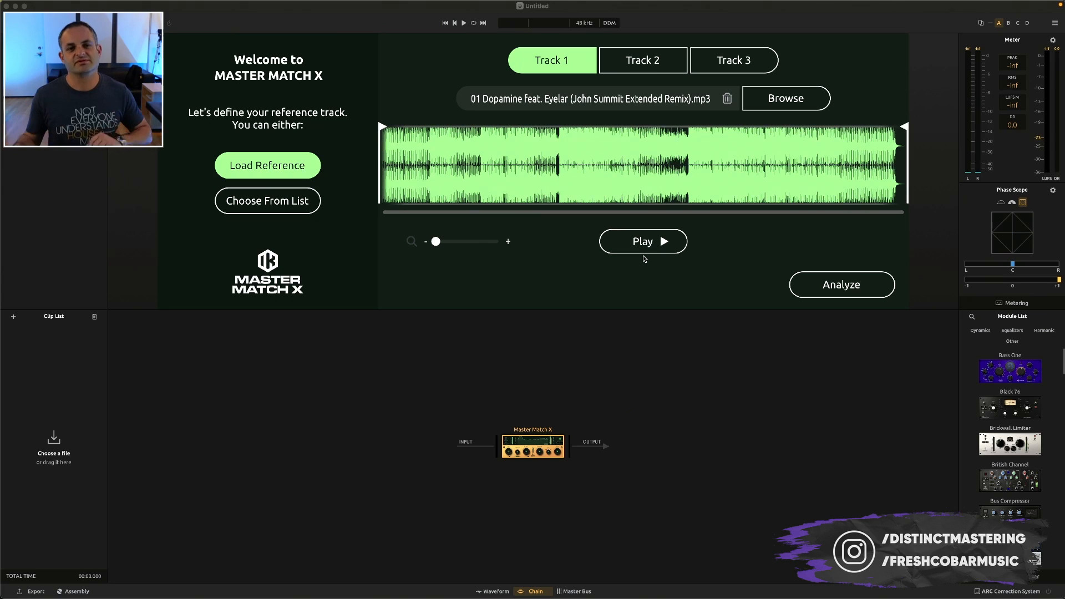
{"action": "left_click", "coordinate": [660, 62]}
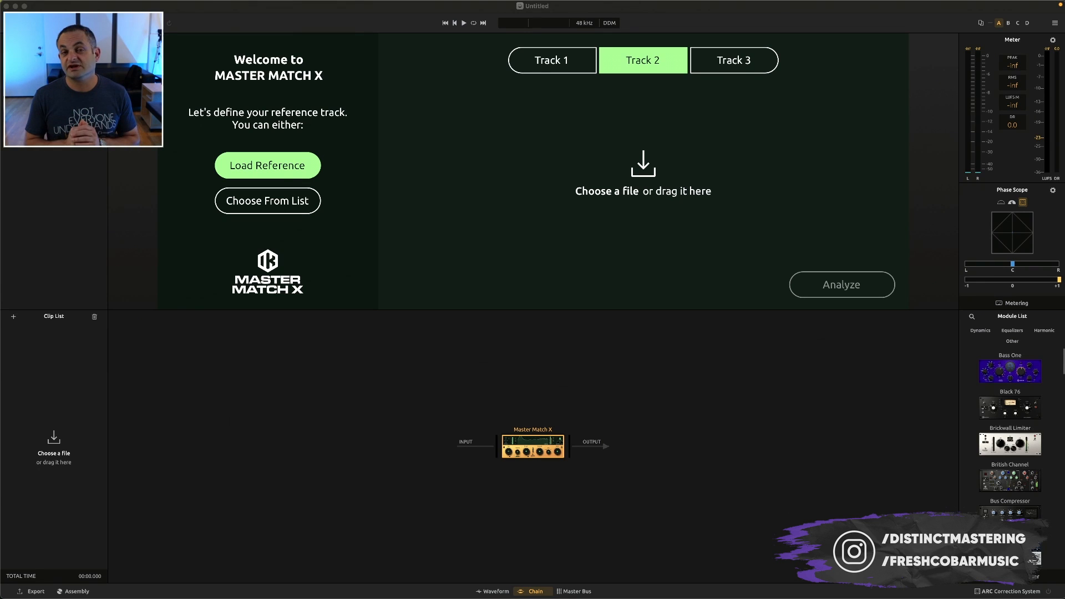
{"action": "left_click_drag", "start_coordinate": [1064, 164], "coordinate": [666, 158]}
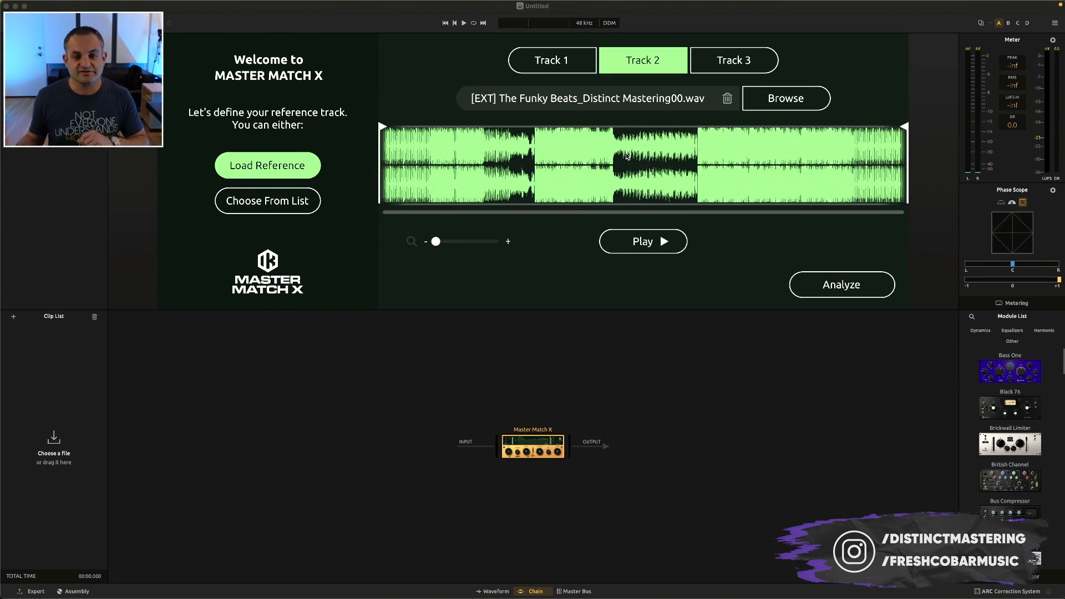
Add the four Funky Beats mix files to the clip list
{"action": "left_click_drag", "start_coordinate": [1054, 278], "coordinate": [81, 393]}
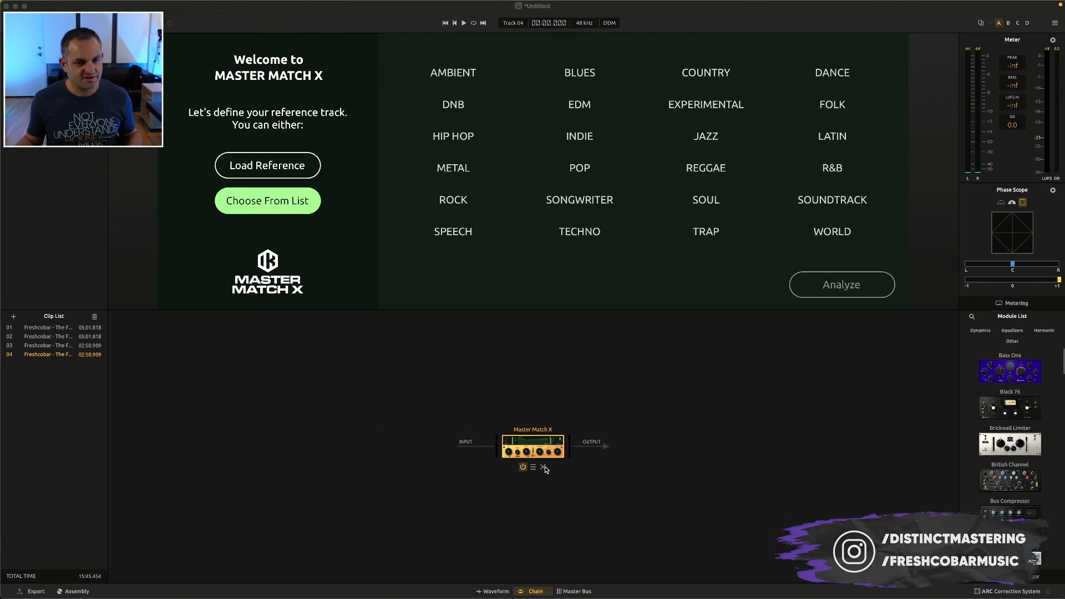
Remove Master Match X from the chain and review the project and audio settings without changing them
{"action": "left_click", "coordinate": [543, 468]}
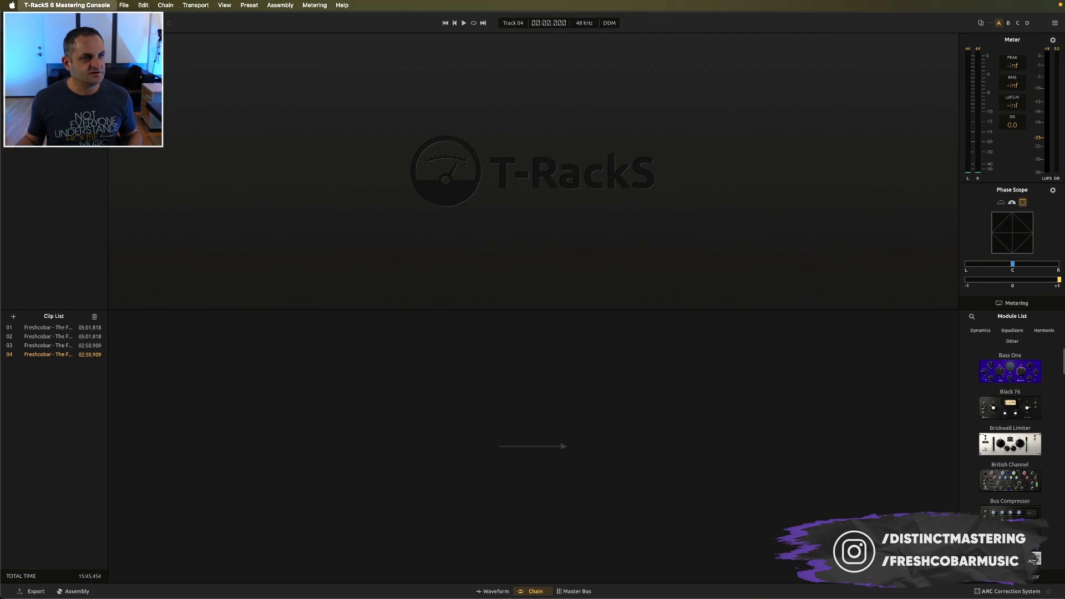
{"action": "left_click", "coordinate": [53, 33]}
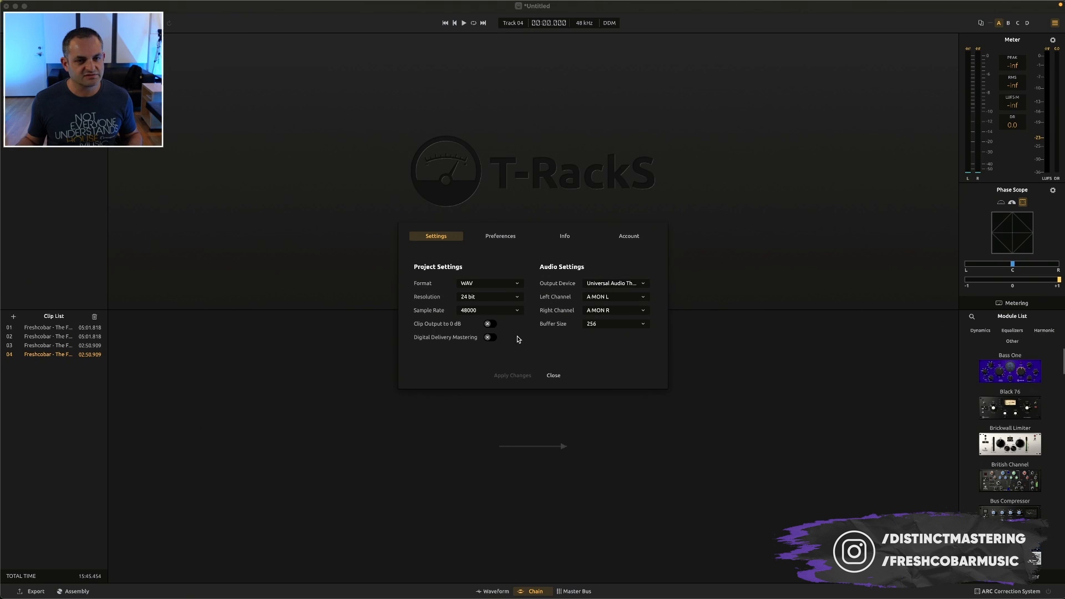
{"action": "left_click", "coordinate": [553, 376]}
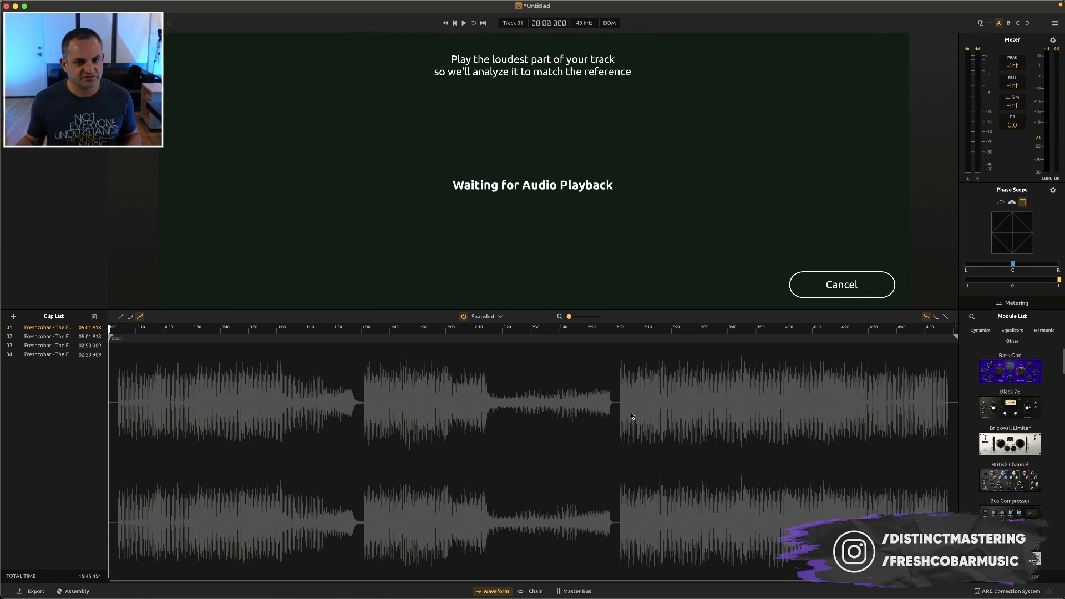
Analyze clip 01 from about 3:06 in its loud section and match it to the Dopamine reference
{"action": "left_click", "coordinate": [631, 411]}
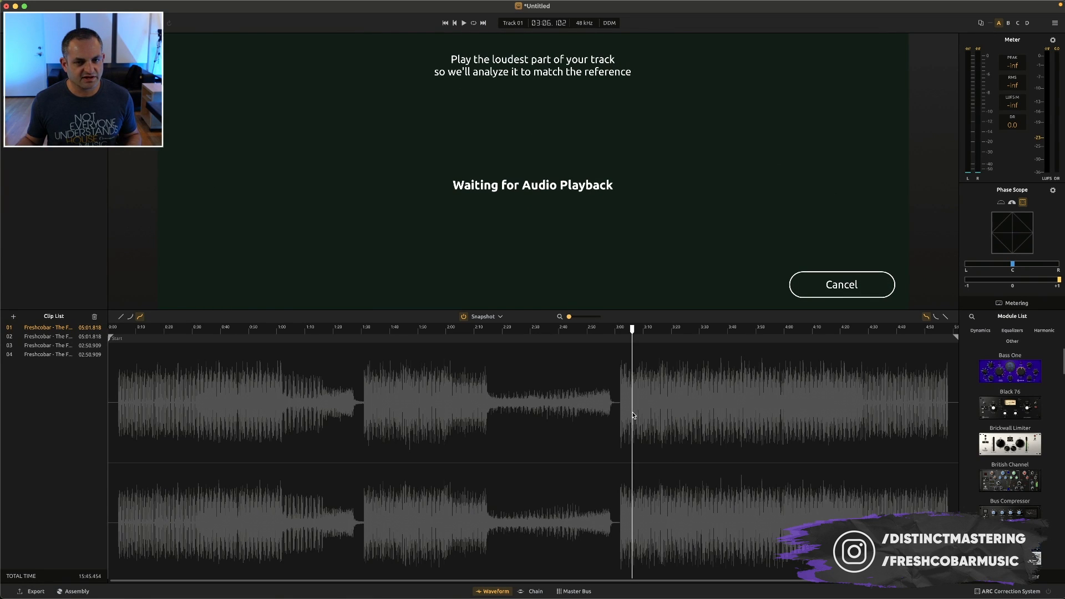
{"action": "key", "text": "space"}
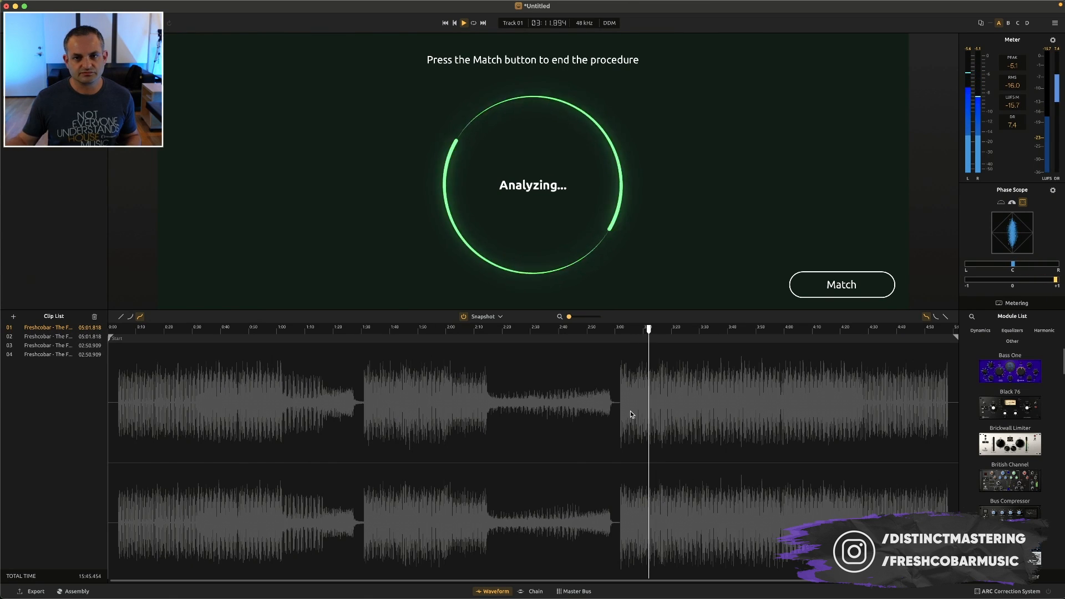
{"action": "left_click", "coordinate": [798, 285]}
{"action": "key", "text": "space"}
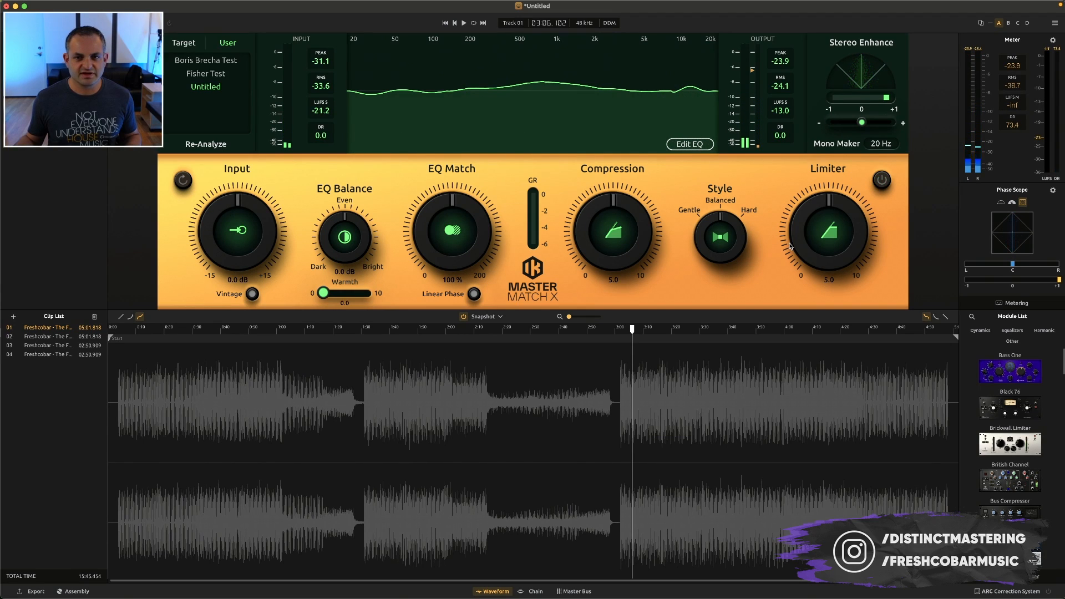
Remove the matched Master Match X module from the processing chain
{"action": "left_click", "coordinate": [533, 591]}
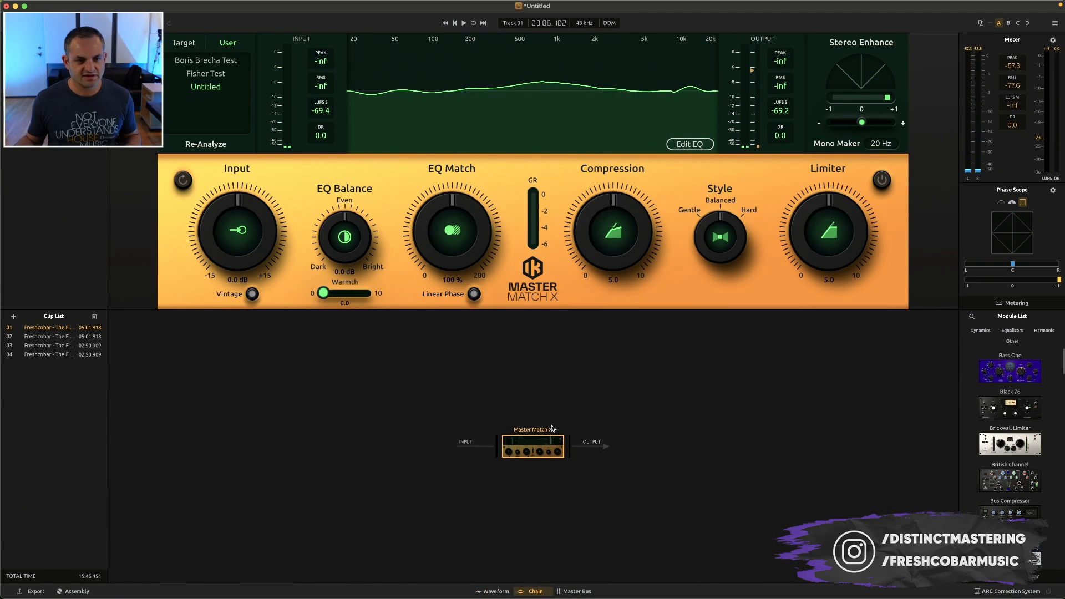
{"action": "left_click", "coordinate": [489, 591]}
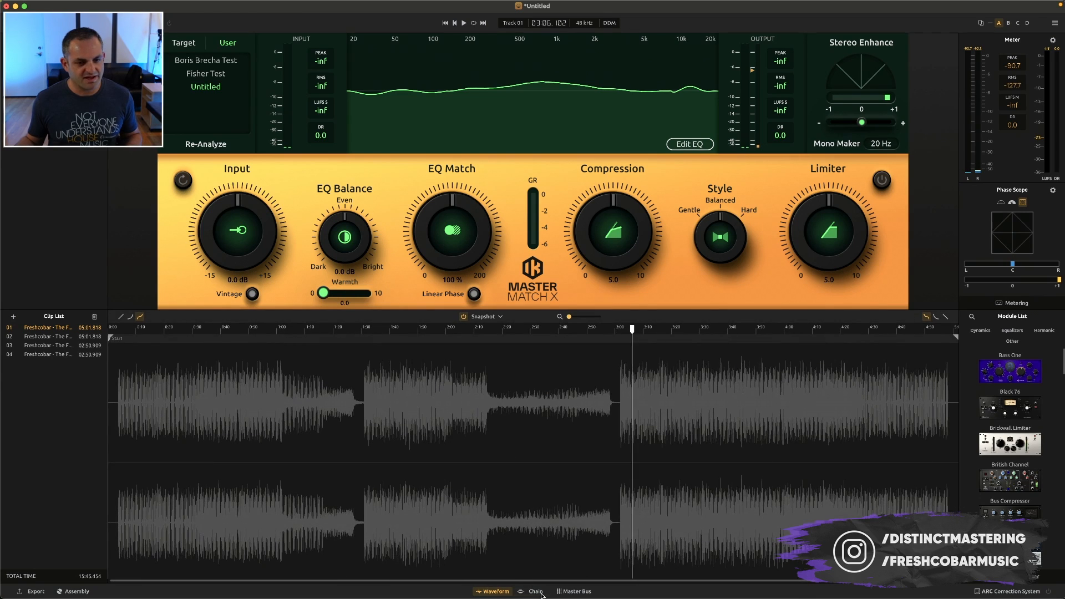
{"action": "left_click", "coordinate": [536, 591]}
{"action": "left_click", "coordinate": [543, 468]}
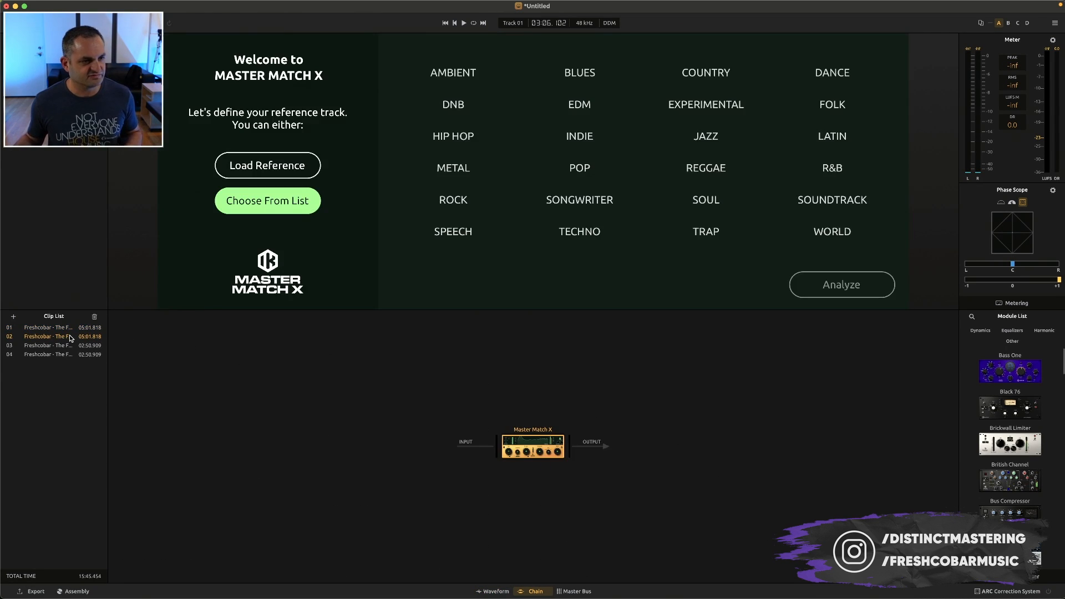
Open Album Assembly and enlarge and reposition its window to show the full track list
{"action": "left_click", "coordinate": [72, 591]}
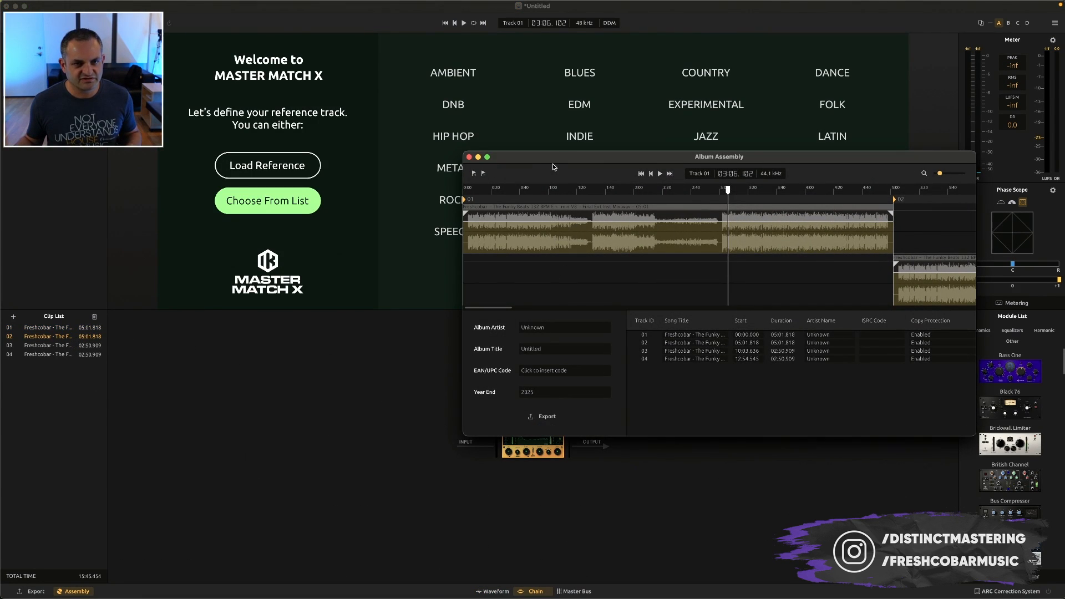
{"action": "left_click_drag", "start_coordinate": [552, 159], "coordinate": [356, 106]}
{"action": "left_click_drag", "start_coordinate": [774, 382], "coordinate": [992, 593]}
{"action": "left_click_drag", "start_coordinate": [511, 104], "coordinate": [354, 64]}
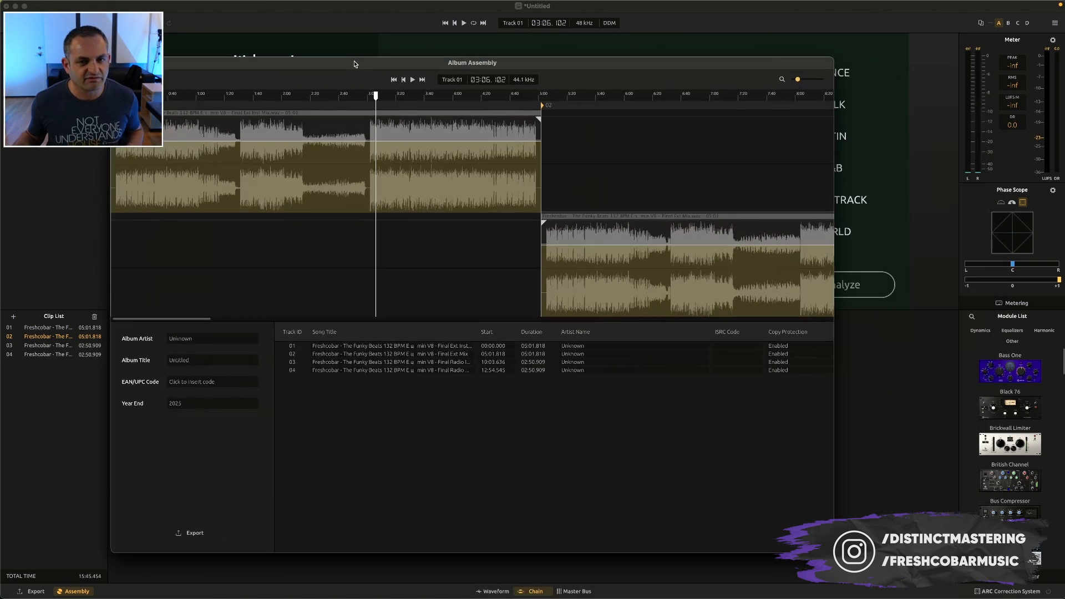
Shift the second track earlier on the album timeline to overlap the first, reorder the tracks, and close Album Assembly
{"action": "left_click_drag", "start_coordinate": [607, 220], "coordinate": [317, 226]}
{"action": "left_click", "coordinate": [303, 115]}
{"action": "left_click_drag", "start_coordinate": [373, 100], "coordinate": [111, 101]}
{"action": "left_click_drag", "start_coordinate": [330, 217], "coordinate": [239, 220]}
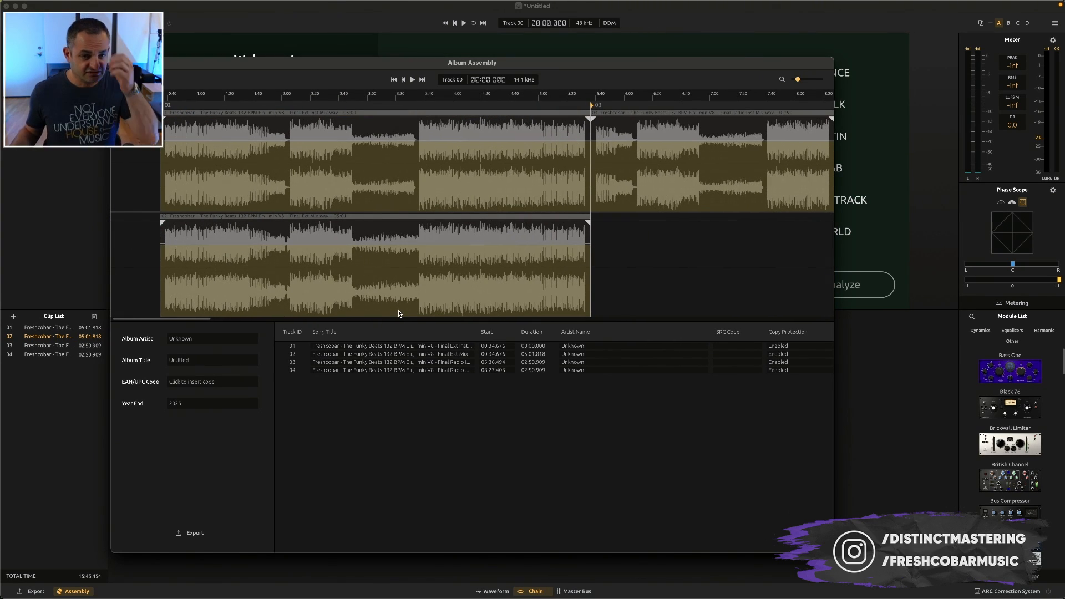
{"action": "mouse_move", "coordinate": [437, 356]}
{"action": "left_mouse_down"}
{"action": "mouse_move", "coordinate": [432, 348]}
{"action": "mouse_move", "coordinate": [428, 362]}
{"action": "left_mouse_up"}
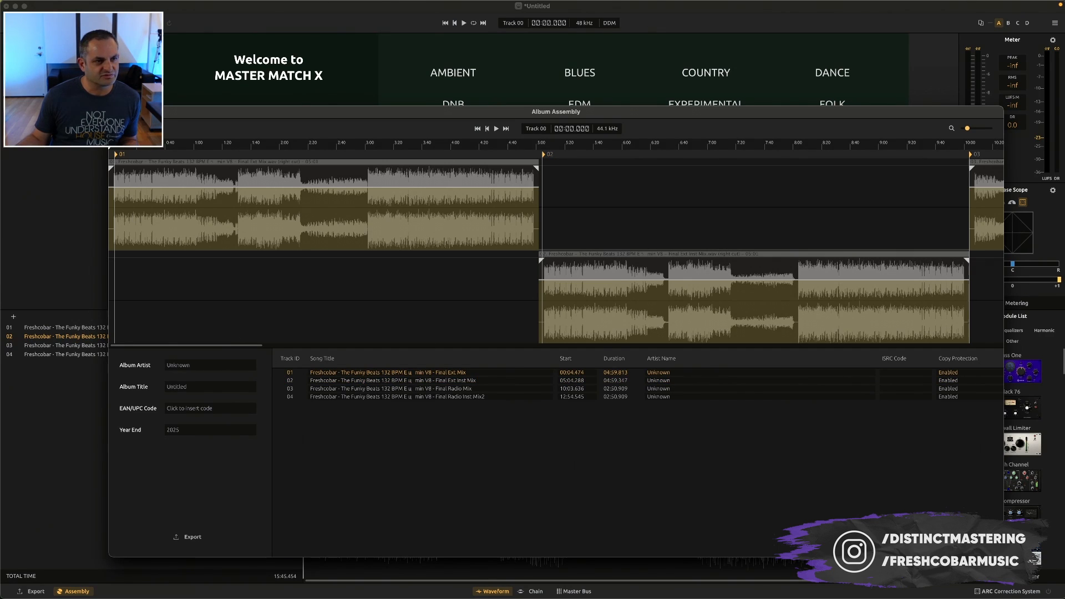
{"action": "left_click", "coordinate": [115, 112]}
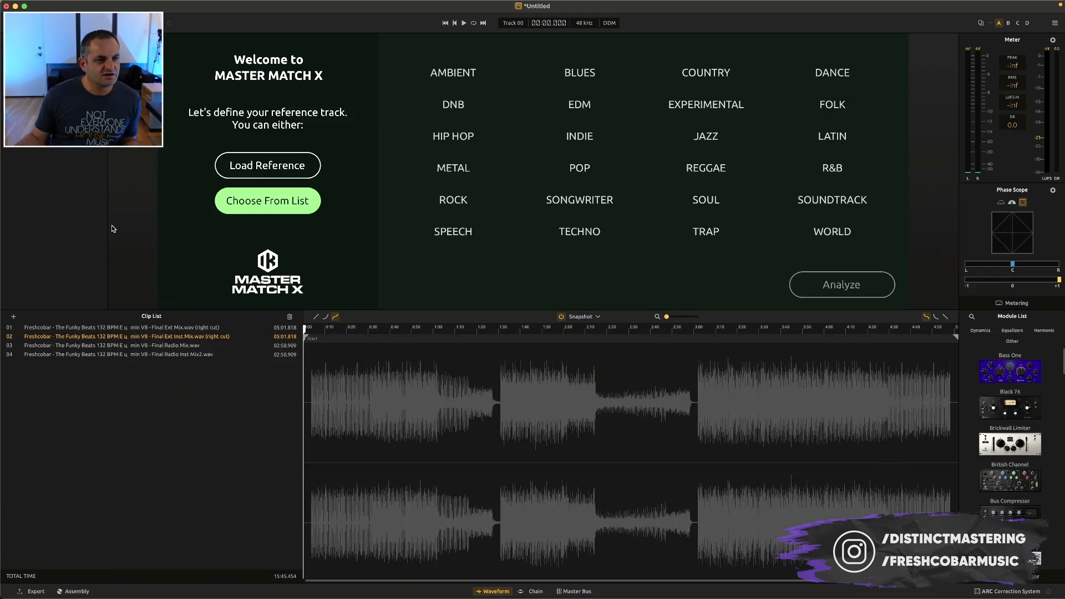
Check the waveforms of the first and last clips and inspect track 01 in Album Assembly
{"action": "left_click", "coordinate": [99, 328]}
{"action": "left_click", "coordinate": [105, 355]}
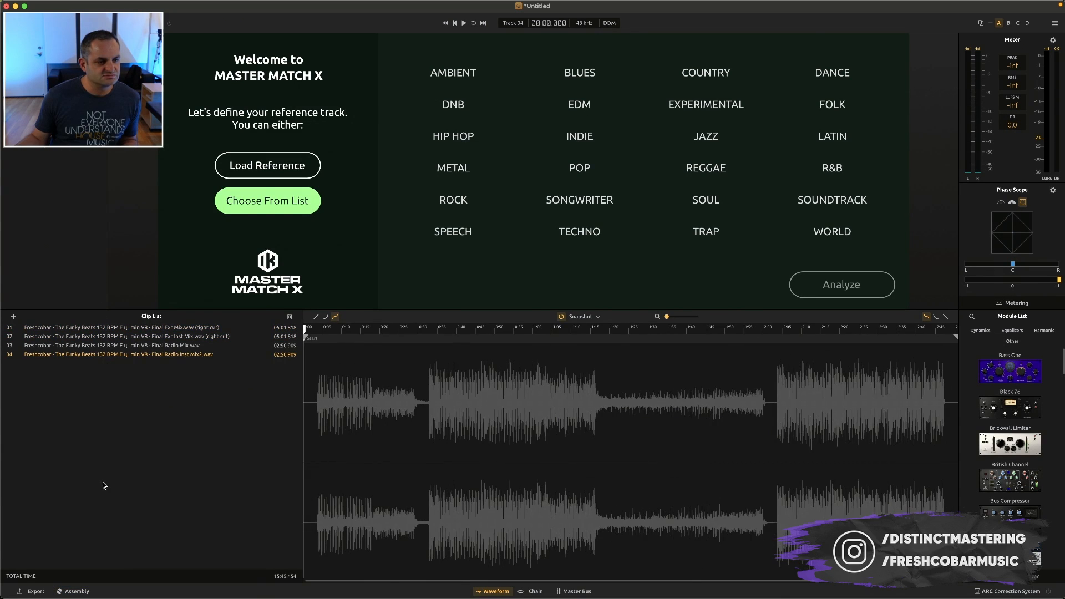
{"action": "left_click", "coordinate": [74, 592]}
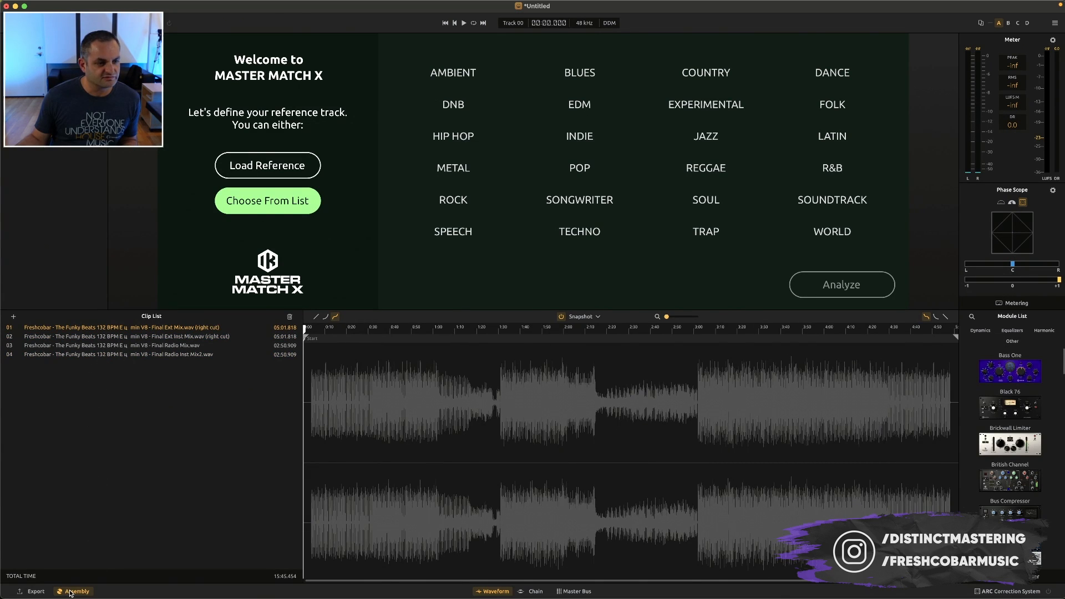
{"action": "left_click", "coordinate": [528, 213]}
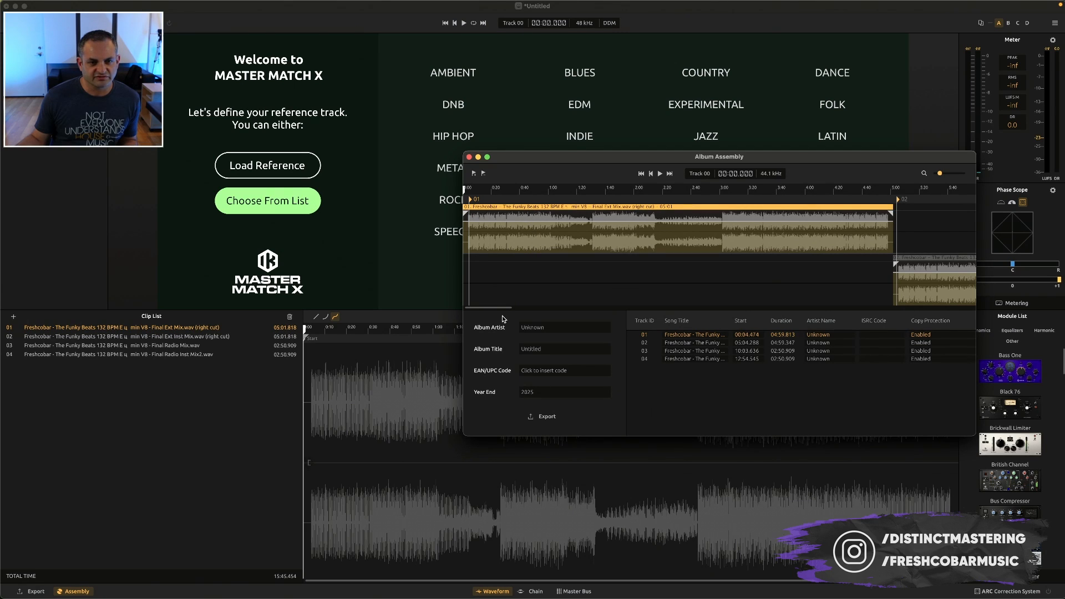
{"action": "left_click", "coordinate": [470, 157]}
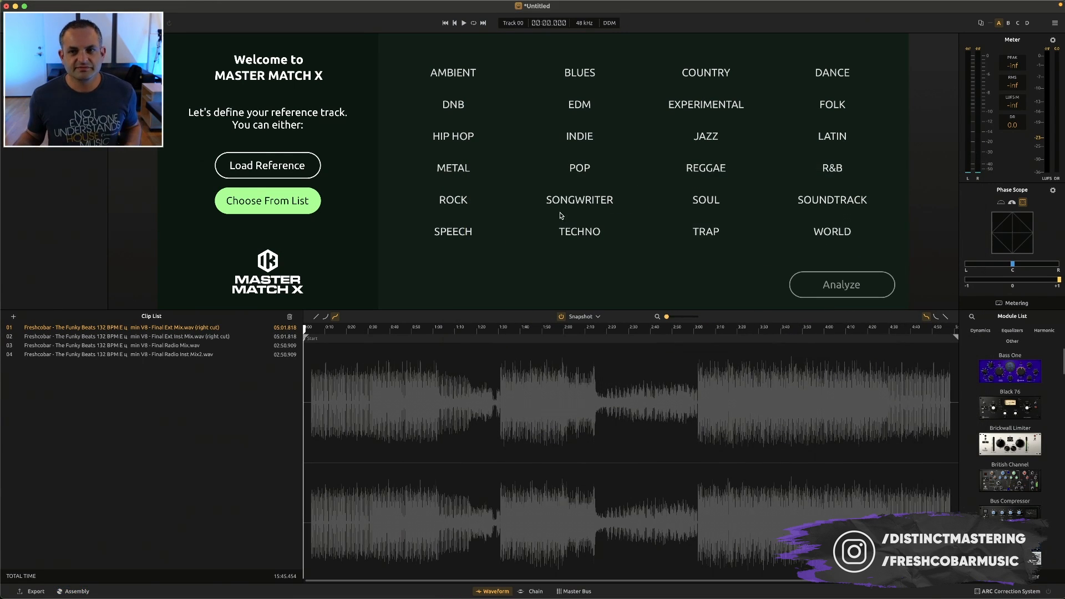
Compare the waveform and chain views of clips 01 and 02, auditioning clip 01 from about 13 seconds
{"action": "left_click", "coordinate": [531, 592]}
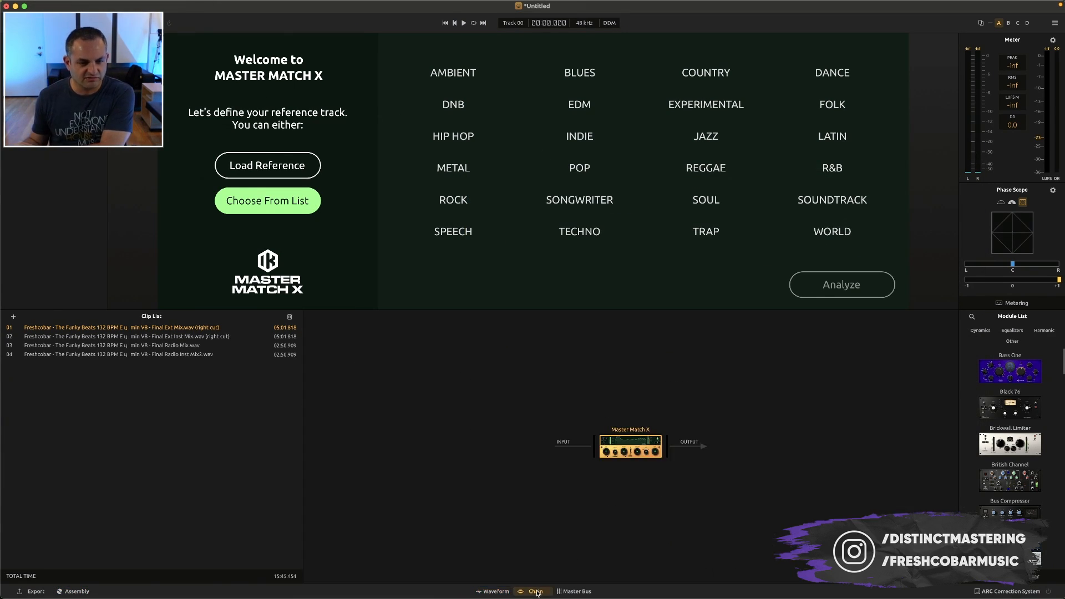
{"action": "left_click", "coordinate": [493, 591]}
{"action": "left_click", "coordinate": [342, 362]}
{"action": "left_click", "coordinate": [534, 591]}
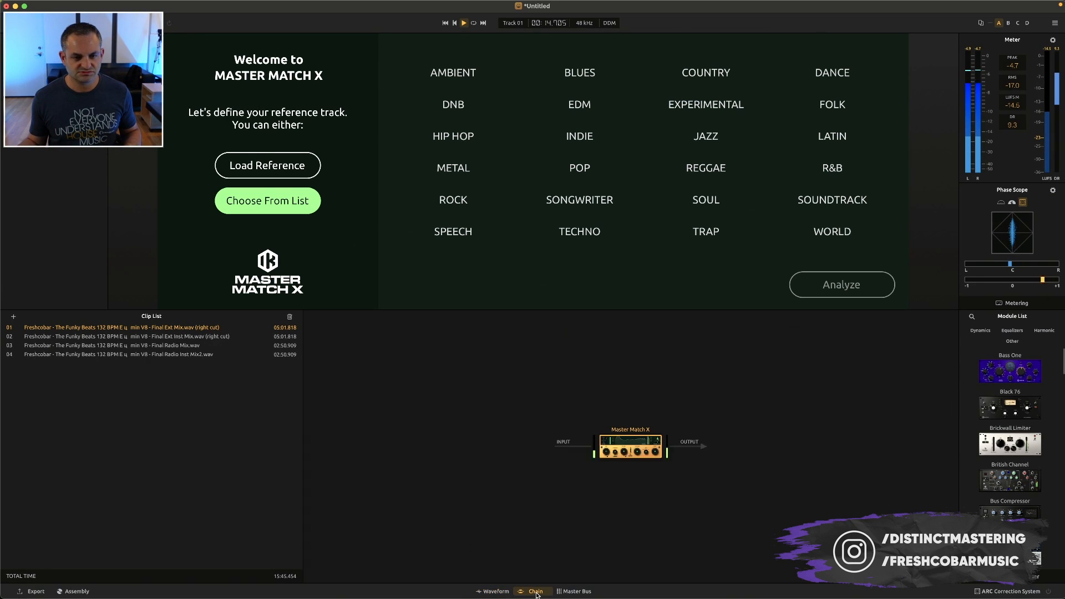
{"action": "key", "text": "space"}
{"action": "left_click", "coordinate": [492, 591]}
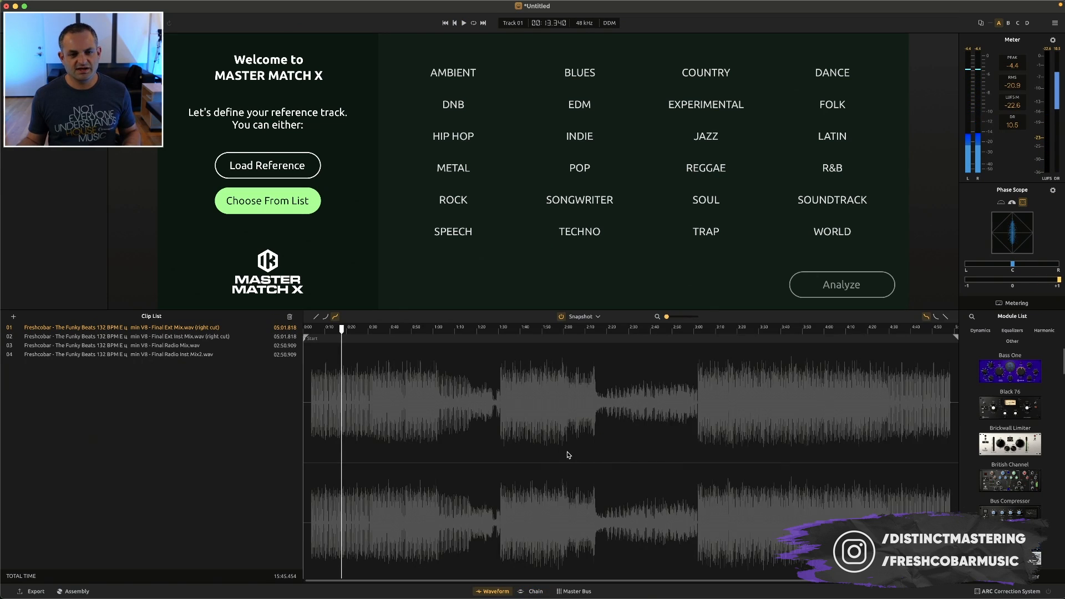
{"action": "left_click", "coordinate": [205, 336]}
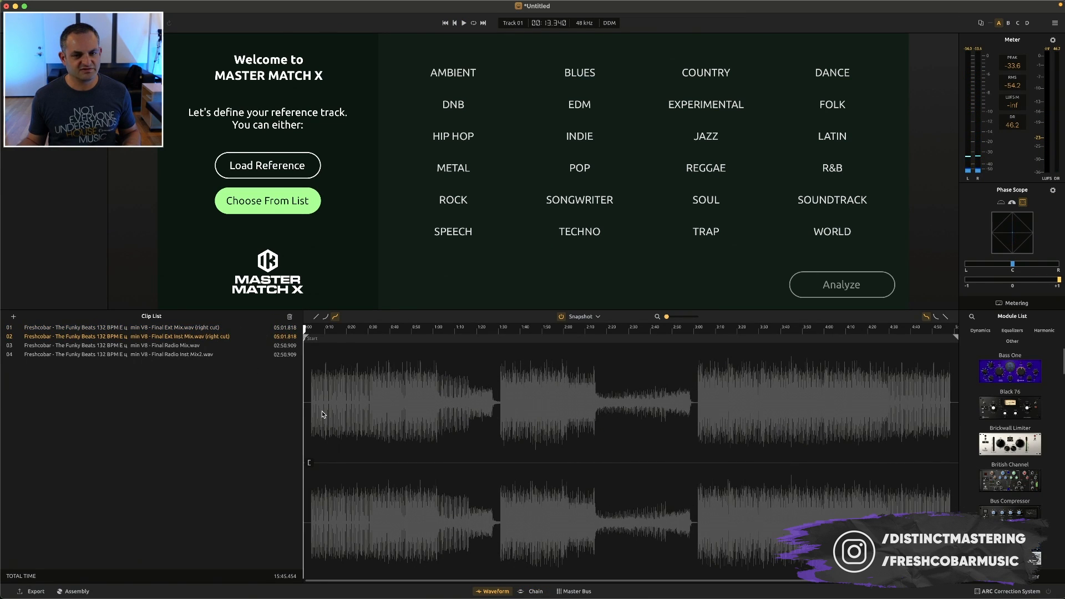
{"action": "left_click", "coordinate": [535, 591]}
Play clip 01 from about 13 seconds while reviewing the project and audio settings, and stop playback
{"action": "left_click", "coordinate": [464, 23]}
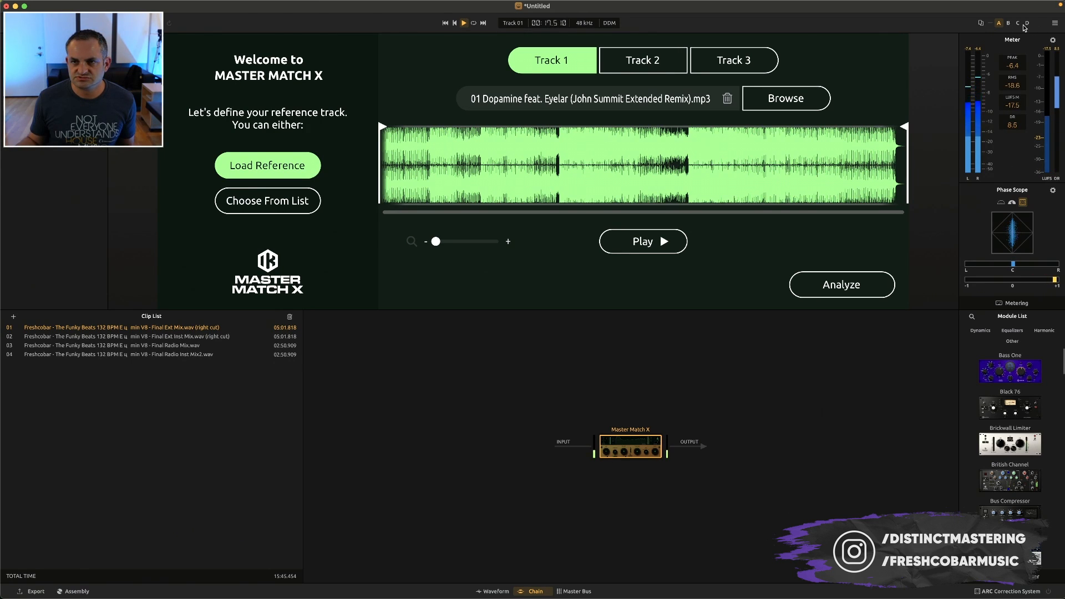
{"action": "left_click", "coordinate": [1055, 23]}
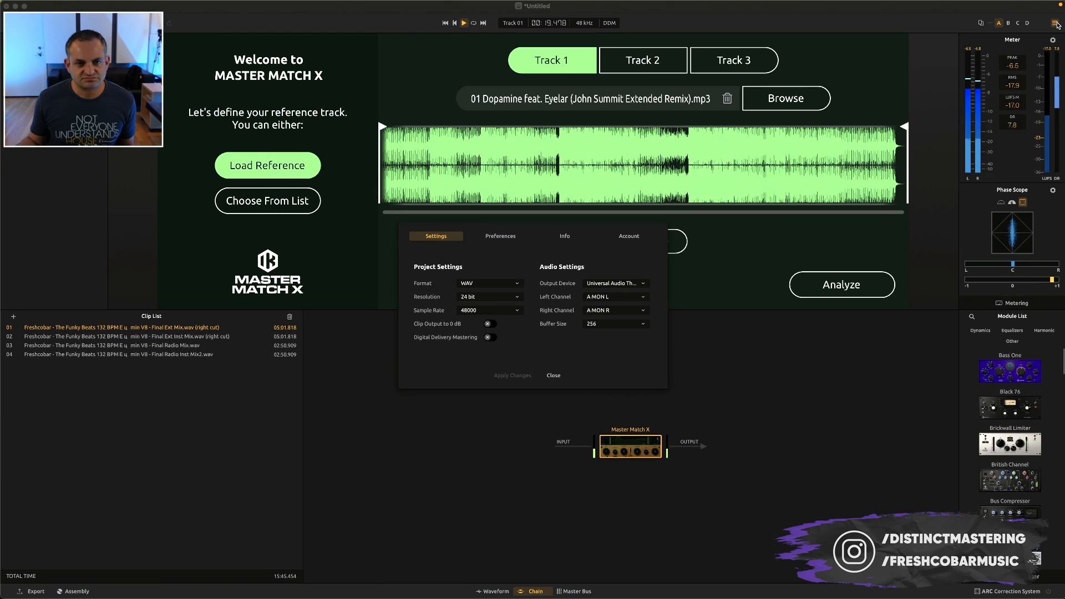
{"action": "left_click", "coordinate": [553, 376]}
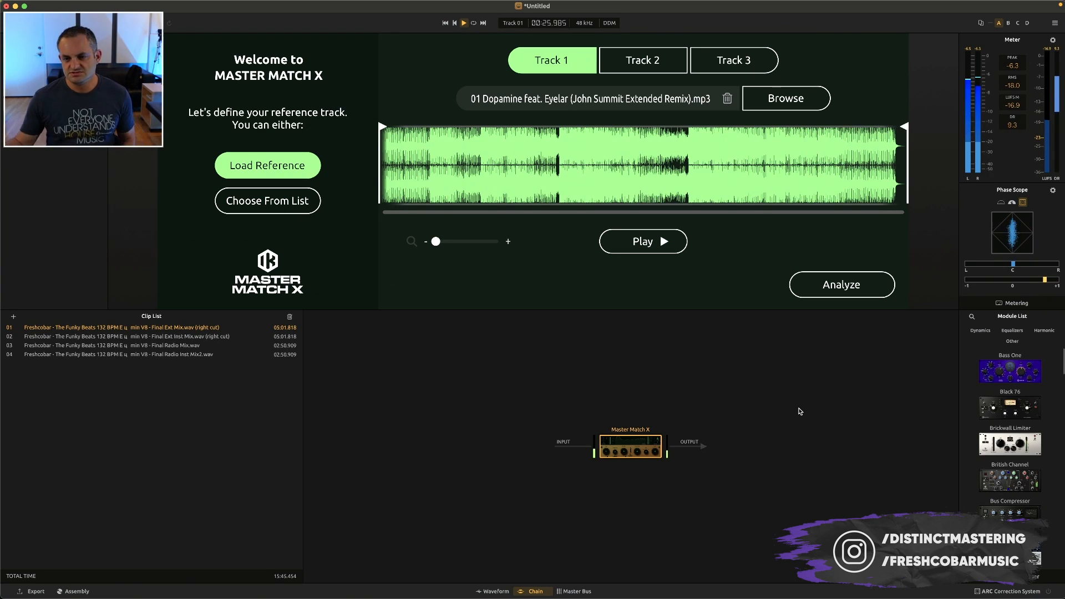
{"action": "key", "text": "space"}
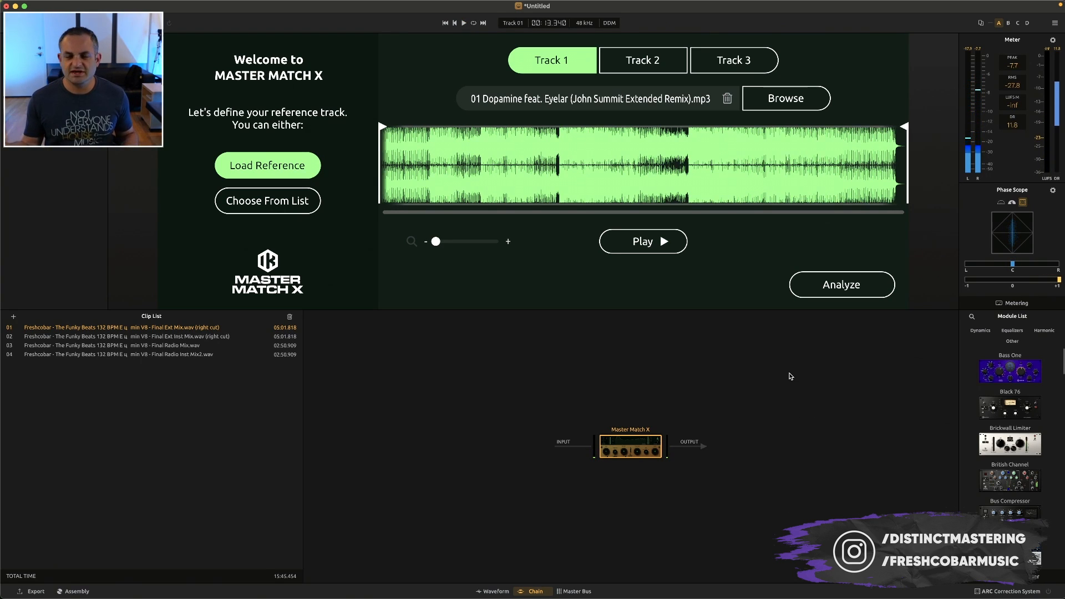
Browse the available processing modules and the factory chain presets
{"action": "scroll", "coordinate": [969, 398], "scroll_direction": "down", "scroll_amount": 3}
{"action": "scroll", "coordinate": [968, 397], "scroll_direction": "up", "scroll_amount": 3}
{"action": "scroll", "coordinate": [985, 430], "scroll_direction": "down", "scroll_amount": 8}
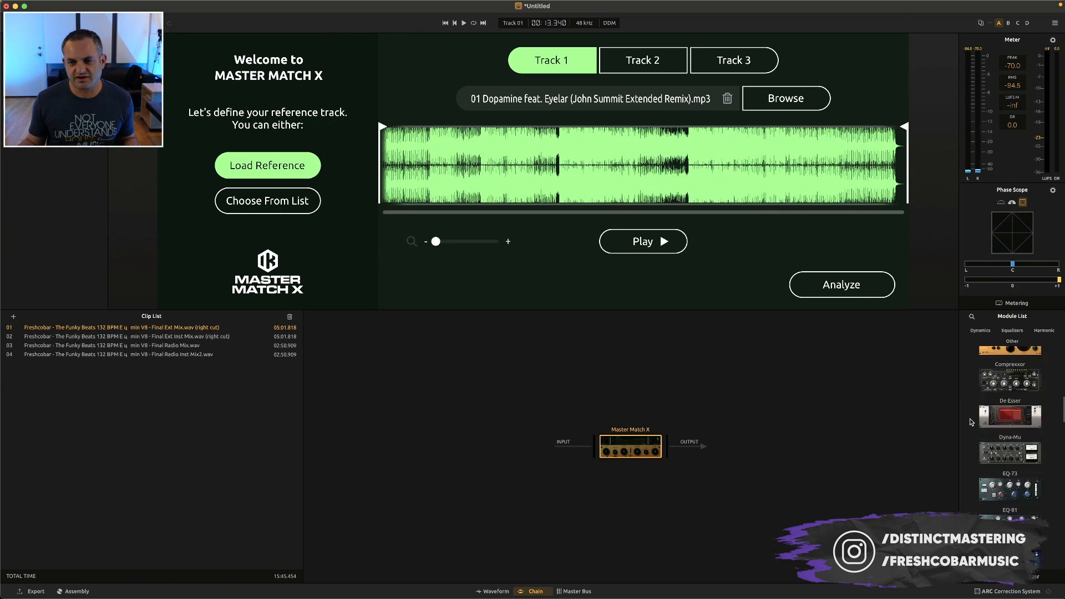
{"action": "left_click", "coordinate": [17, 72]}
{"action": "scroll", "coordinate": [58, 251], "scroll_direction": "down", "scroll_amount": 10}
{"action": "scroll", "coordinate": [58, 253], "scroll_direction": "down", "scroll_amount": 5}
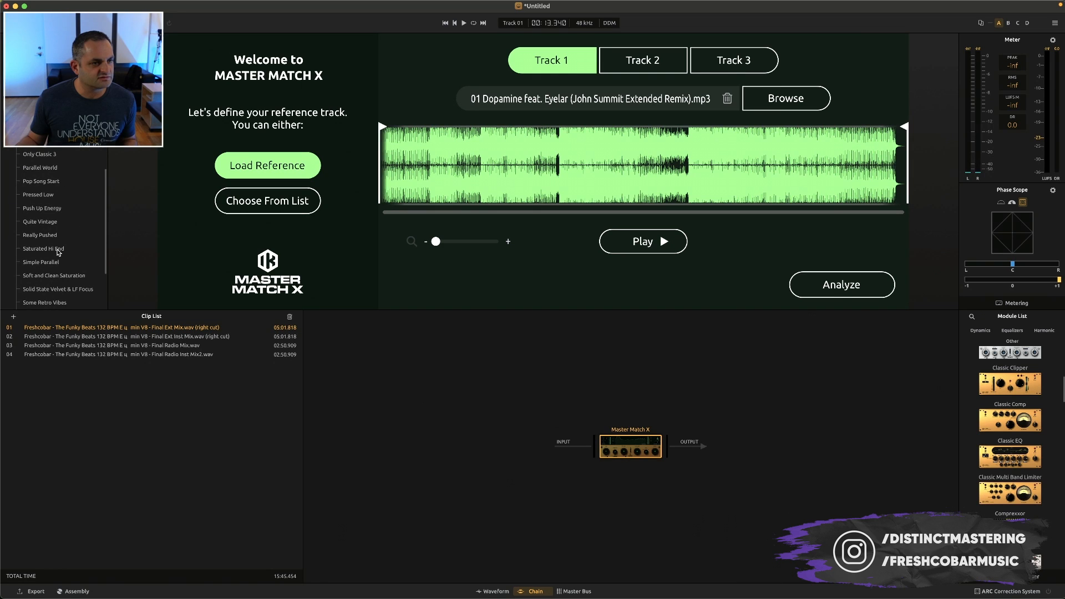
{"action": "scroll", "coordinate": [58, 252], "scroll_direction": "up", "scroll_amount": 10}
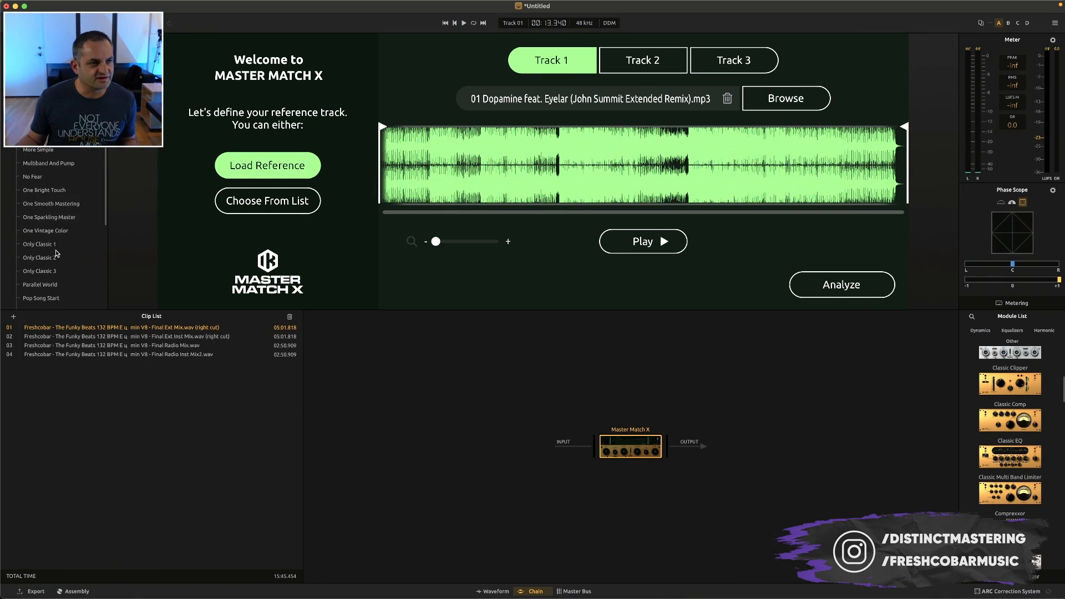
{"action": "scroll", "coordinate": [56, 253], "scroll_direction": "up", "scroll_amount": 3}
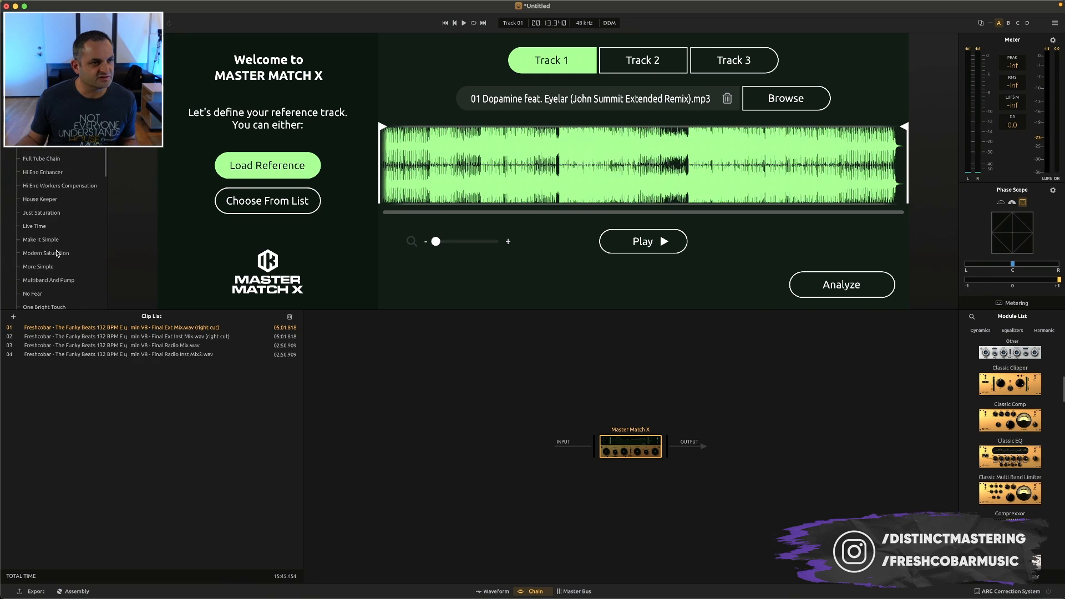
{"action": "scroll", "coordinate": [50, 173], "scroll_direction": "up", "scroll_amount": 3}
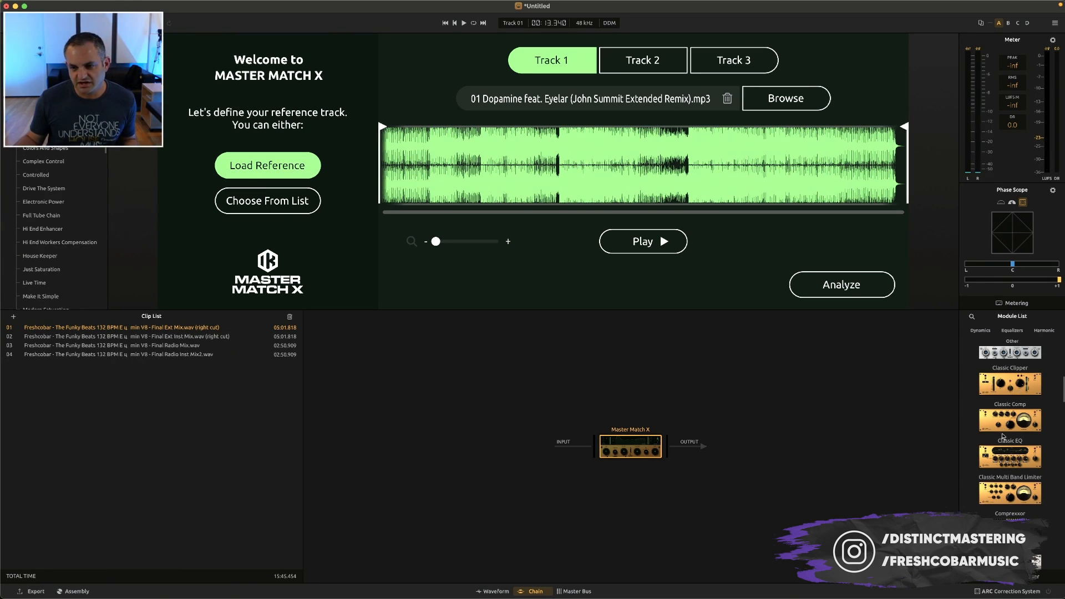
Add a Classic EQ after Master Match X and enable its low cut at 37 Hz during playback
{"action": "left_click_drag", "start_coordinate": [999, 459], "coordinate": [743, 452]}
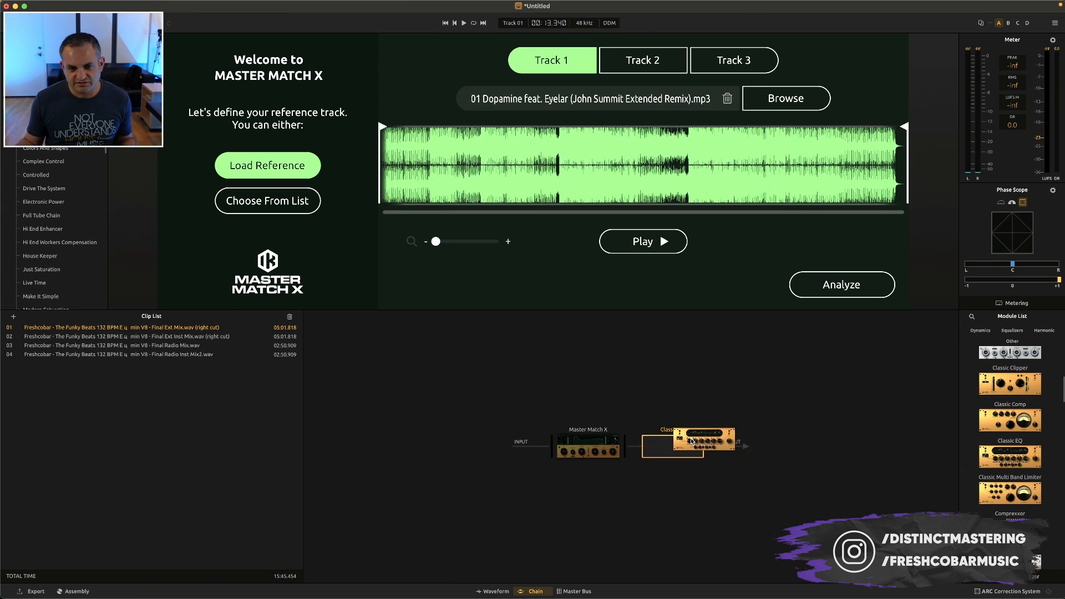
{"action": "key", "text": "space"}
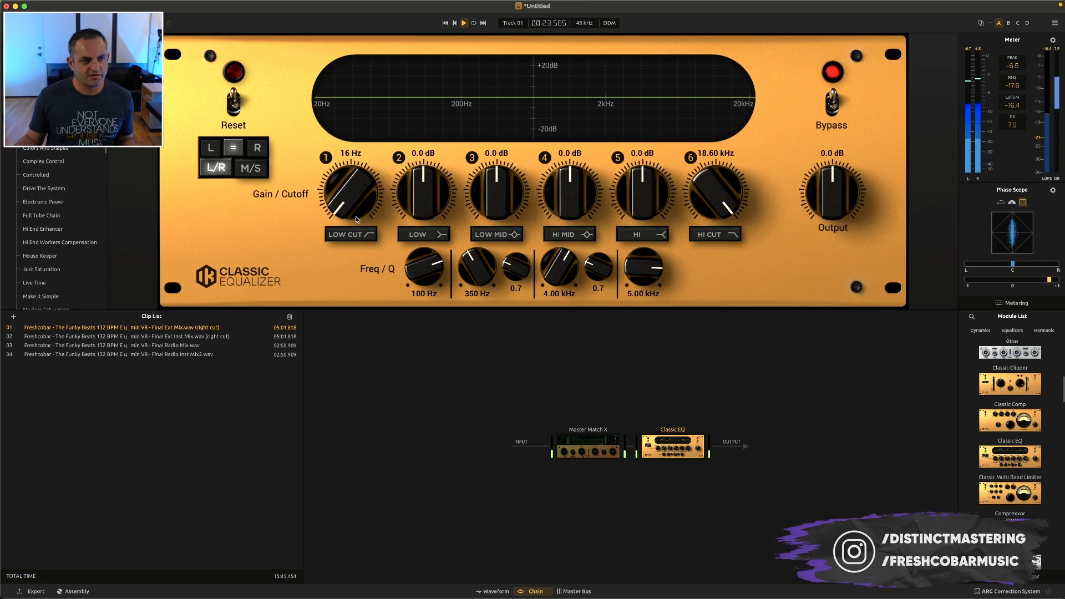
{"action": "left_click_drag", "start_coordinate": [414, 270], "coordinate": [414, 274]}
{"action": "left_click_drag", "start_coordinate": [360, 213], "coordinate": [363, 198]}
{"action": "left_click", "coordinate": [357, 236]}
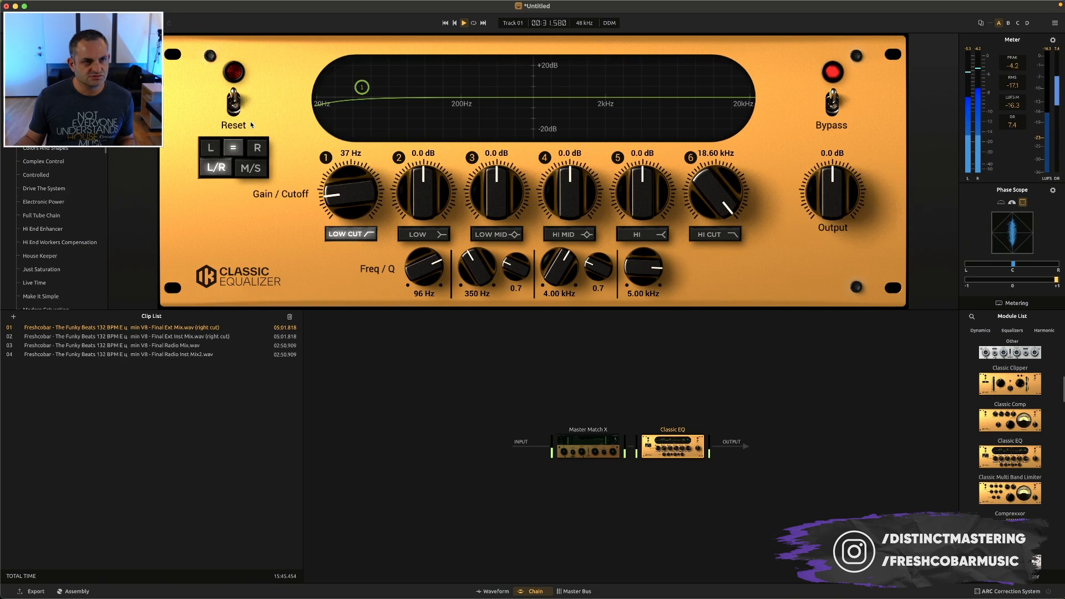
Lower the Classic EQ's low cut to 31 Hz, audition it briefly, and remove the module from the chain
{"action": "key", "text": "space"}
{"action": "left_click_drag", "start_coordinate": [348, 182], "coordinate": [342, 201]}
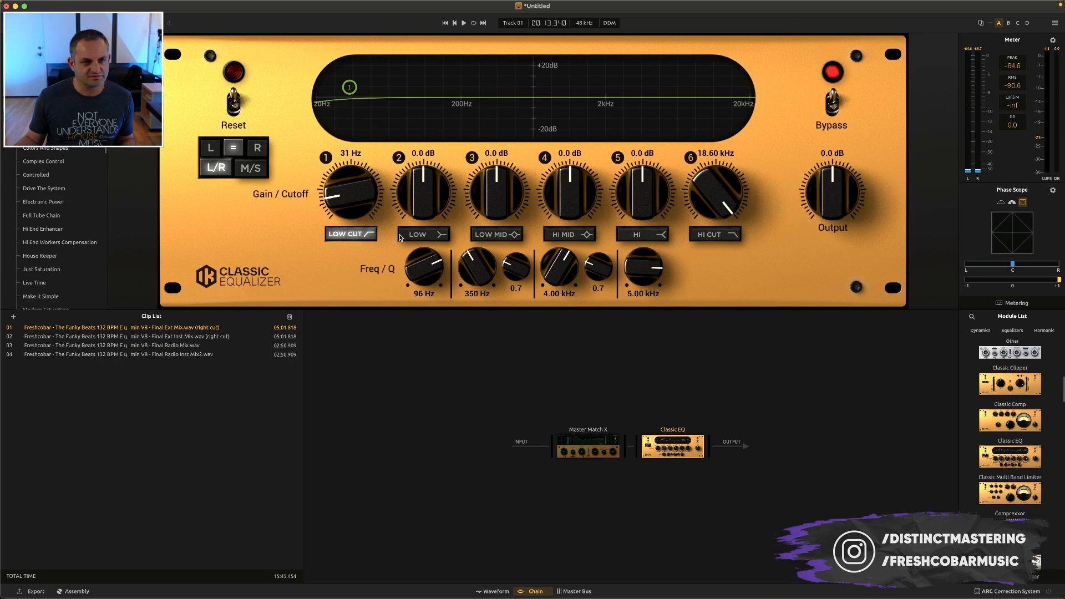
{"action": "key", "text": "space"}
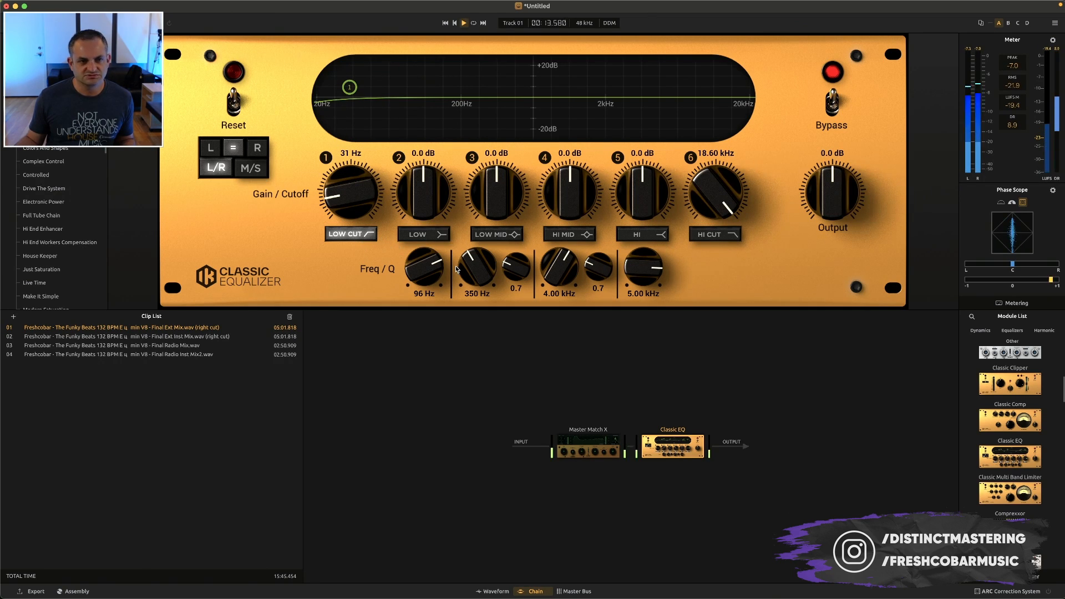
{"action": "key", "text": "space"}
{"action": "mouse_move", "coordinate": [684, 445]}
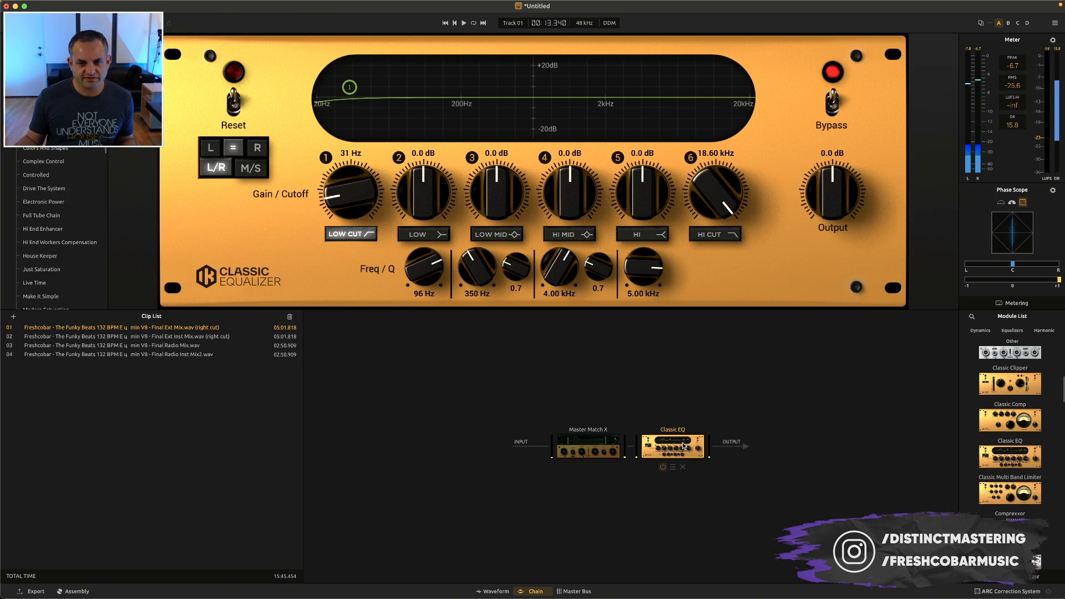
{"action": "left_click", "coordinate": [683, 466]}
Add EQual after Master Match X and place its first band at 63 Hz with -0.9 dB gain during playback
{"action": "scroll", "coordinate": [1006, 472], "scroll_direction": "down", "scroll_amount": 5}
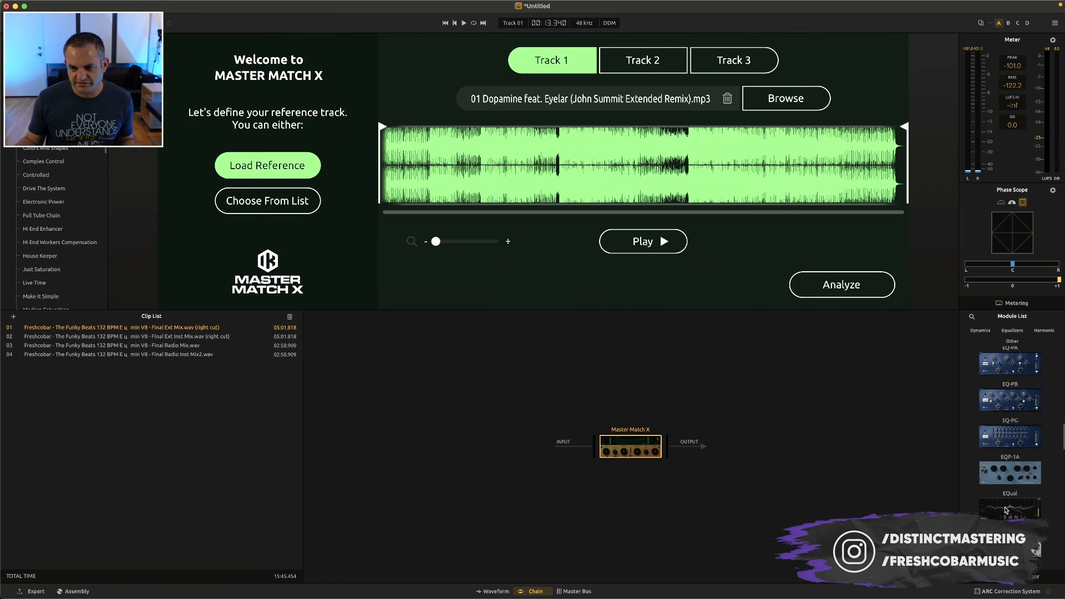
{"action": "left_click_drag", "start_coordinate": [1007, 510], "coordinate": [682, 447]}
{"action": "key", "text": "space"}
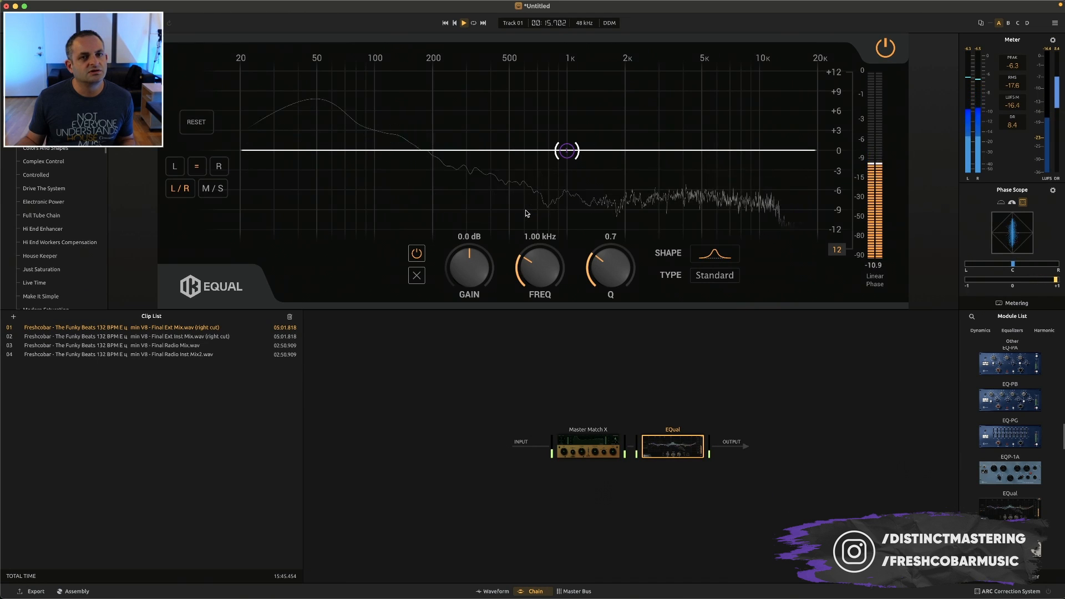
{"action": "left_click_drag", "start_coordinate": [567, 149], "coordinate": [331, 156]}
{"action": "scroll", "coordinate": [531, 239], "scroll_direction": "up", "scroll_amount": 5}
{"action": "left_click_drag", "start_coordinate": [496, 256], "coordinate": [539, 276]}
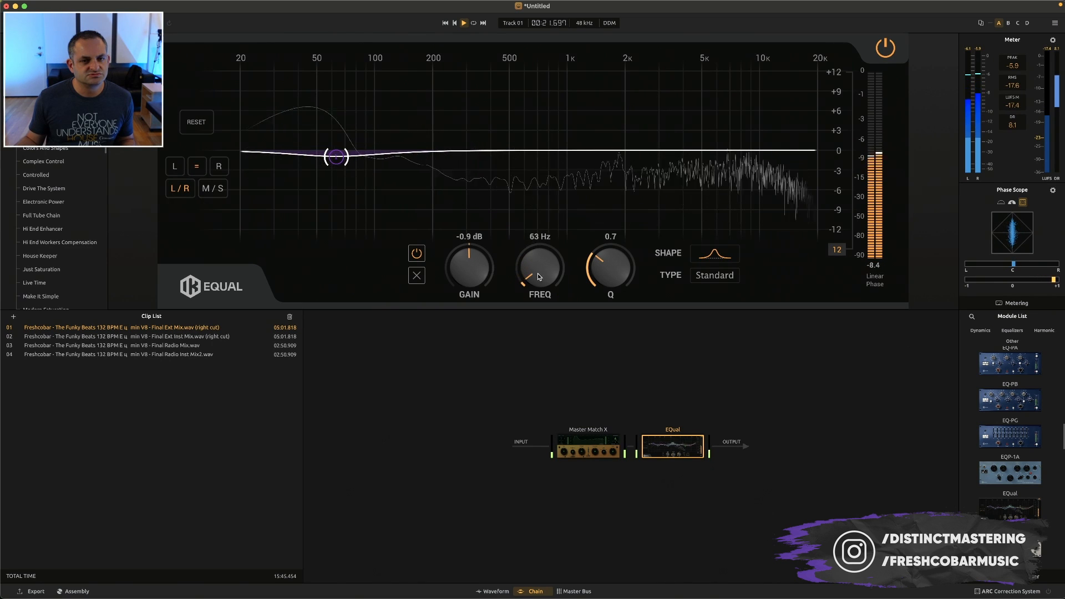
Try the band-pass and band-stop shapes on EQual's 63 Hz band
{"action": "left_click", "coordinate": [694, 258]}
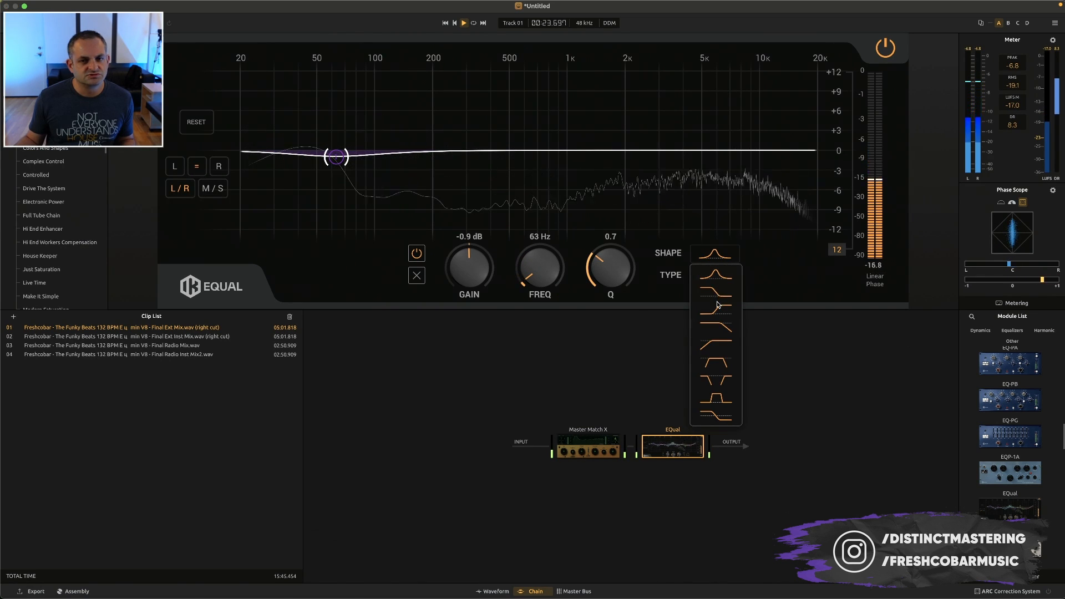
{"action": "left_click", "coordinate": [714, 366]}
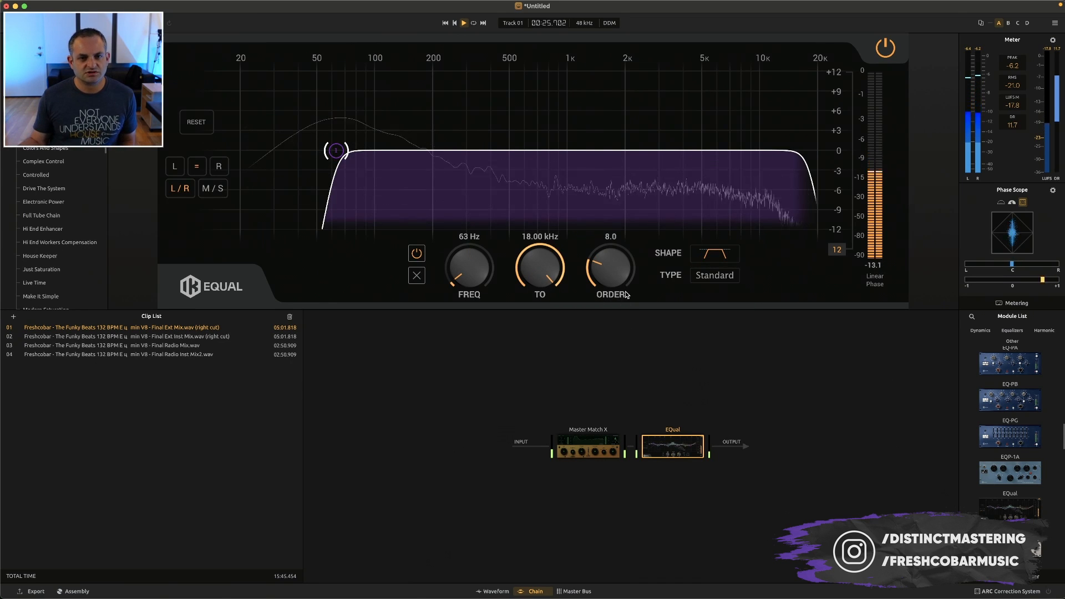
{"action": "left_click", "coordinate": [713, 255]}
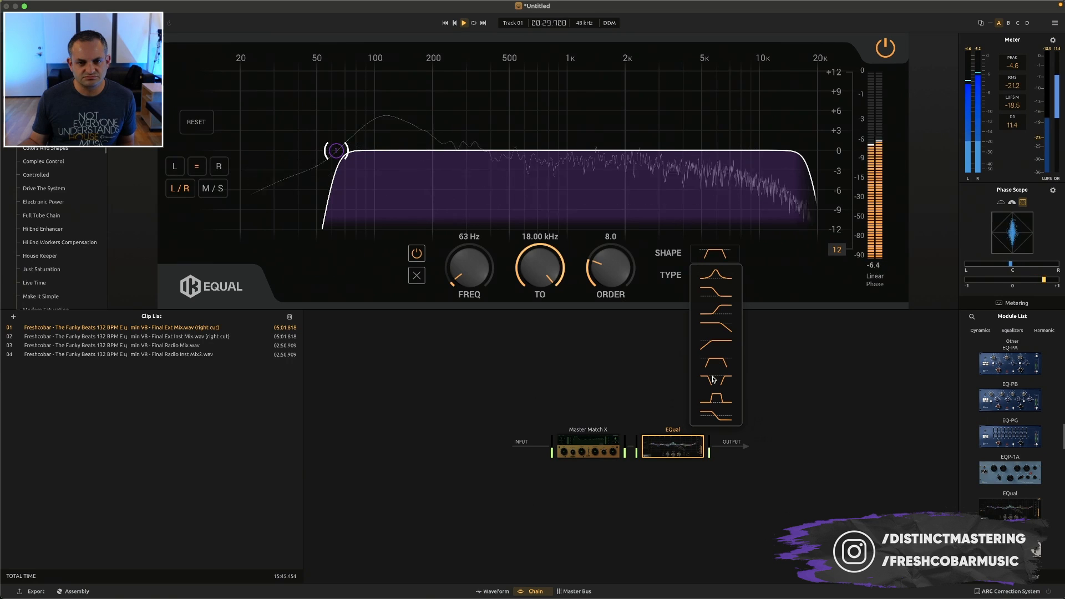
{"action": "left_click", "coordinate": [714, 380]}
Change EQual's first band to a high-pass filter at 30 Hz
{"action": "left_click", "coordinate": [720, 259]}
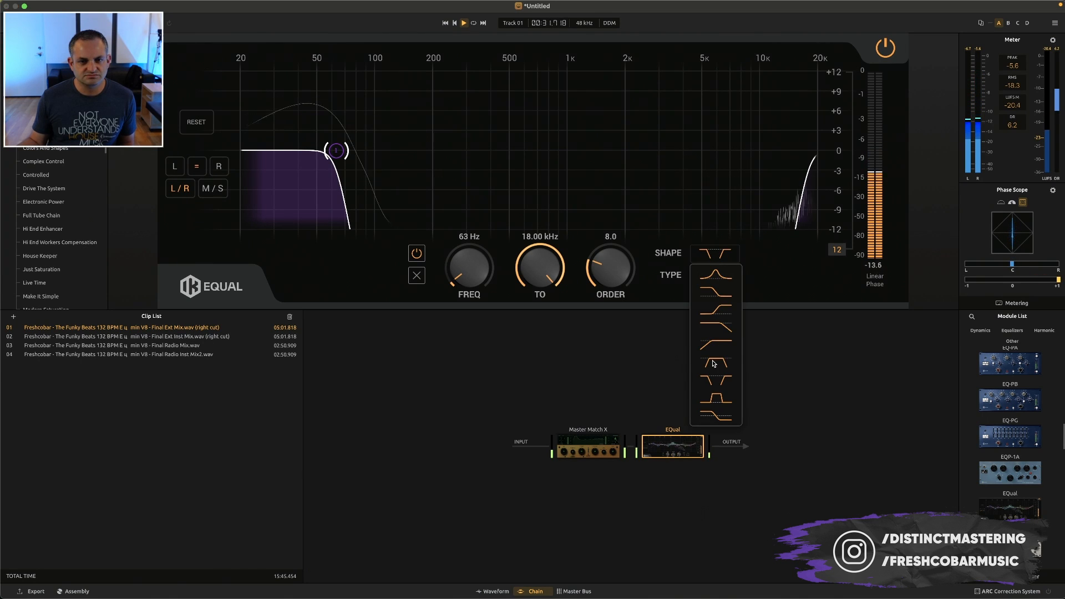
{"action": "left_click", "coordinate": [716, 345]}
{"action": "mouse_move", "coordinate": [475, 269]}
{"action": "left_mouse_down"}
{"action": "mouse_move", "coordinate": [475, 253]}
{"action": "mouse_move", "coordinate": [466, 273]}
{"action": "left_mouse_up"}
{"action": "mouse_move", "coordinate": [658, 443]}
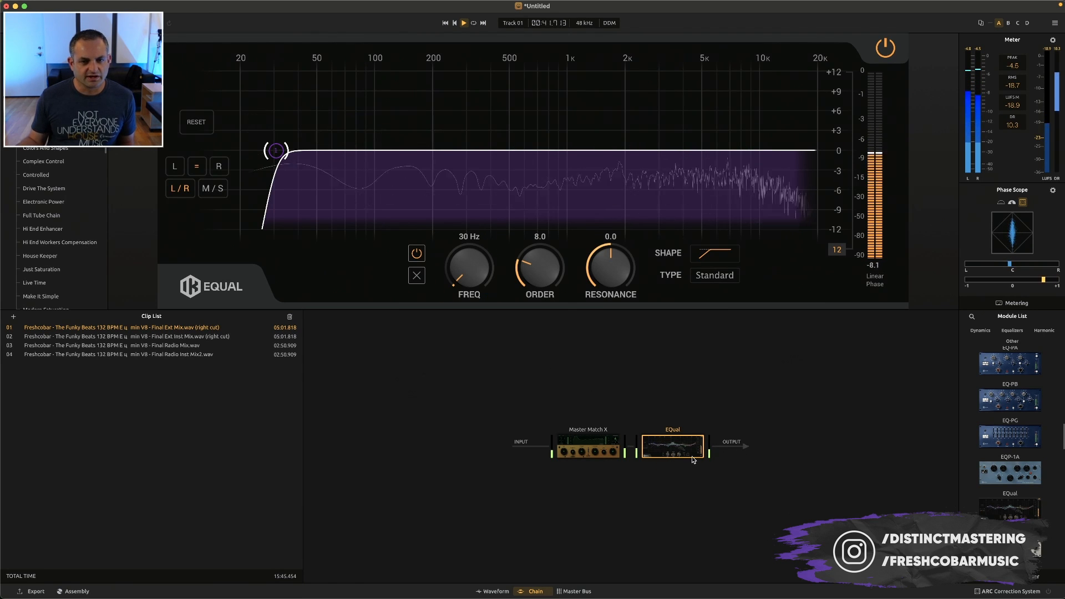
Stop playback and audition clip 01 from about 40 seconds in its waveform
{"action": "scroll", "coordinate": [1013, 420], "scroll_direction": "up", "scroll_amount": 4}
{"action": "scroll", "coordinate": [1013, 419], "scroll_direction": "up", "scroll_amount": 3}
{"action": "scroll", "coordinate": [1006, 455], "scroll_direction": "down", "scroll_amount": 3}
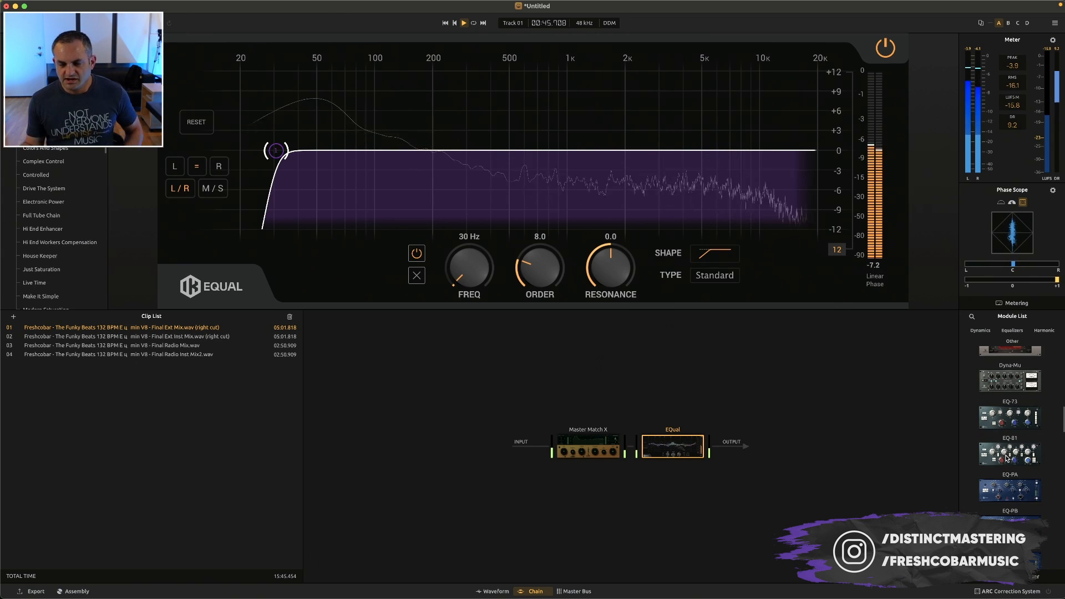
{"action": "key", "text": "space"}
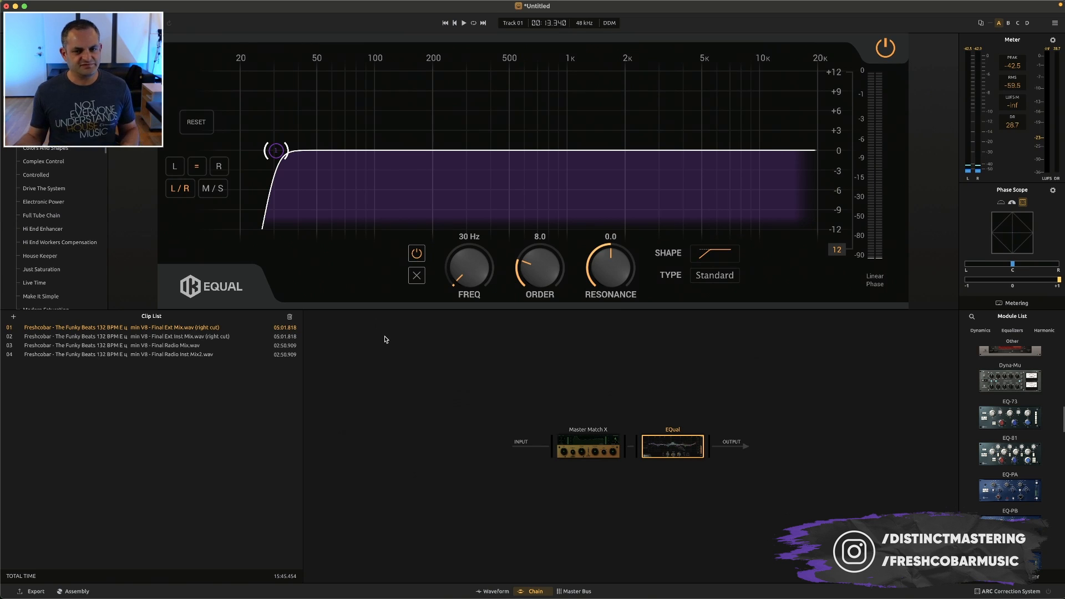
{"action": "left_click", "coordinate": [493, 591]}
{"action": "left_click", "coordinate": [399, 355]}
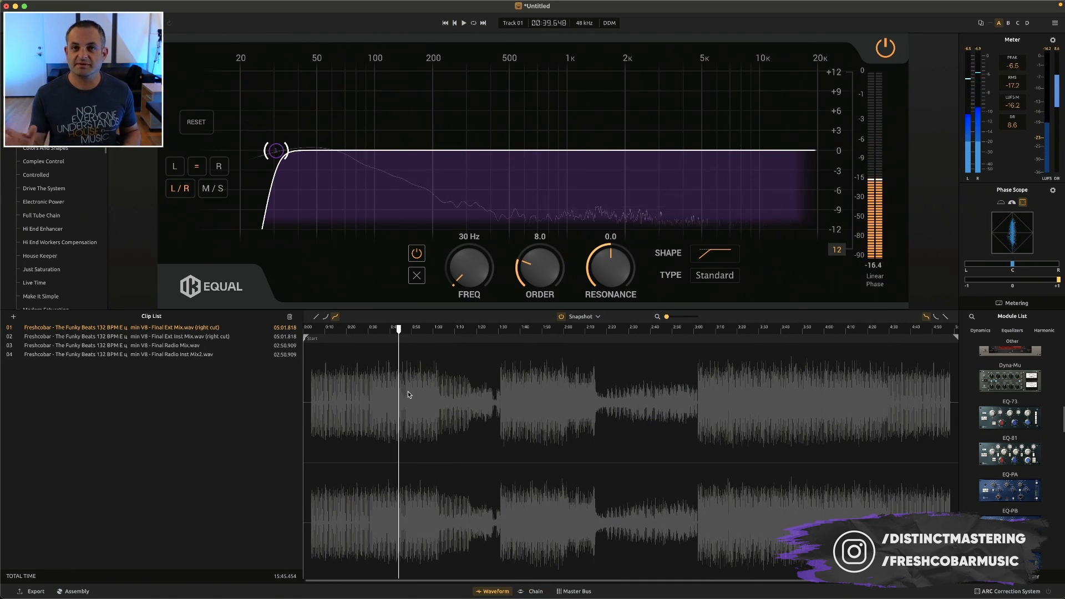
{"action": "key", "text": "space"}
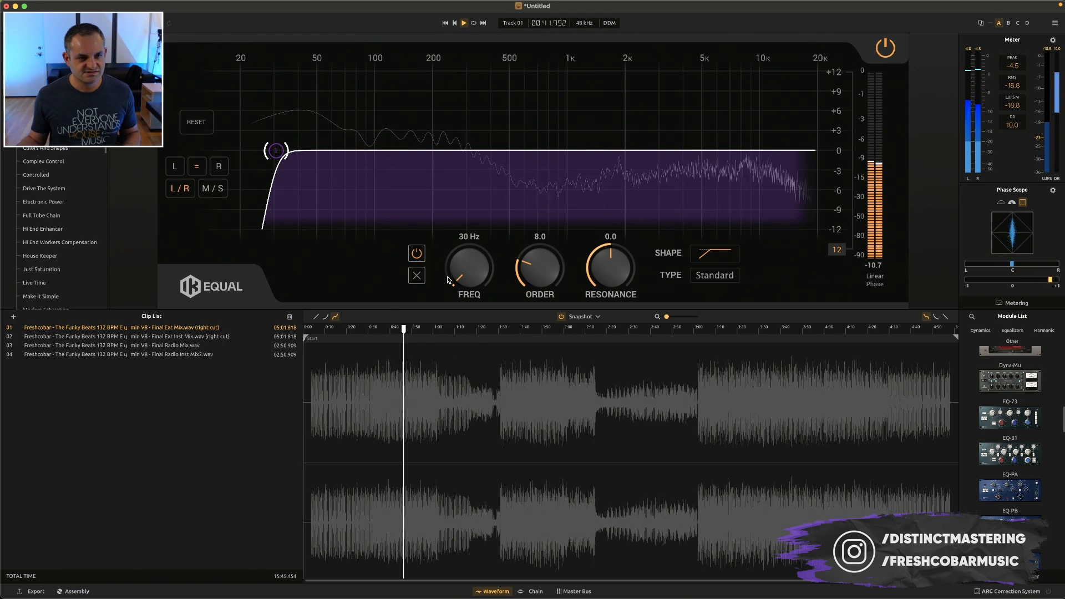
Add a second EQual band at 177 Hz and try it as a high shelf with -0.8 dB gain
{"action": "double_click", "coordinate": [422, 150]}
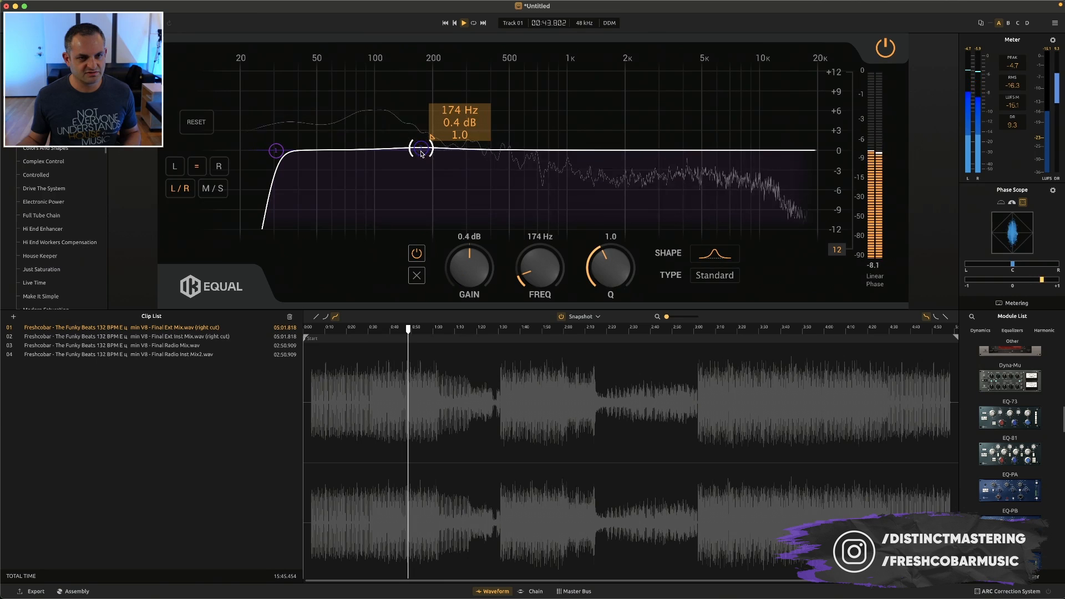
{"action": "left_click_drag", "start_coordinate": [535, 273], "coordinate": [536, 272]}
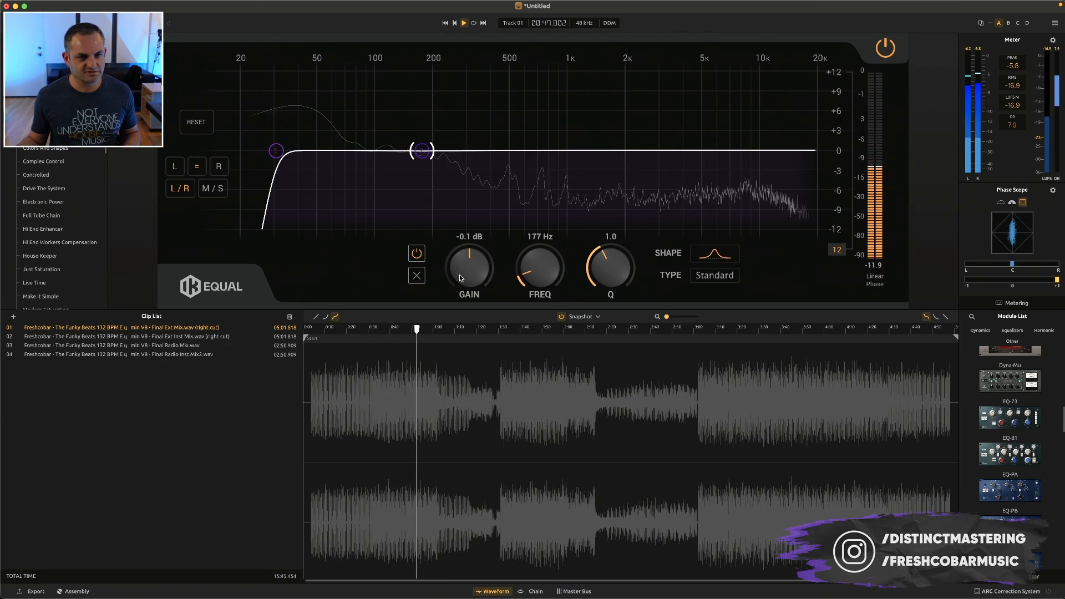
{"action": "left_click", "coordinate": [715, 254]}
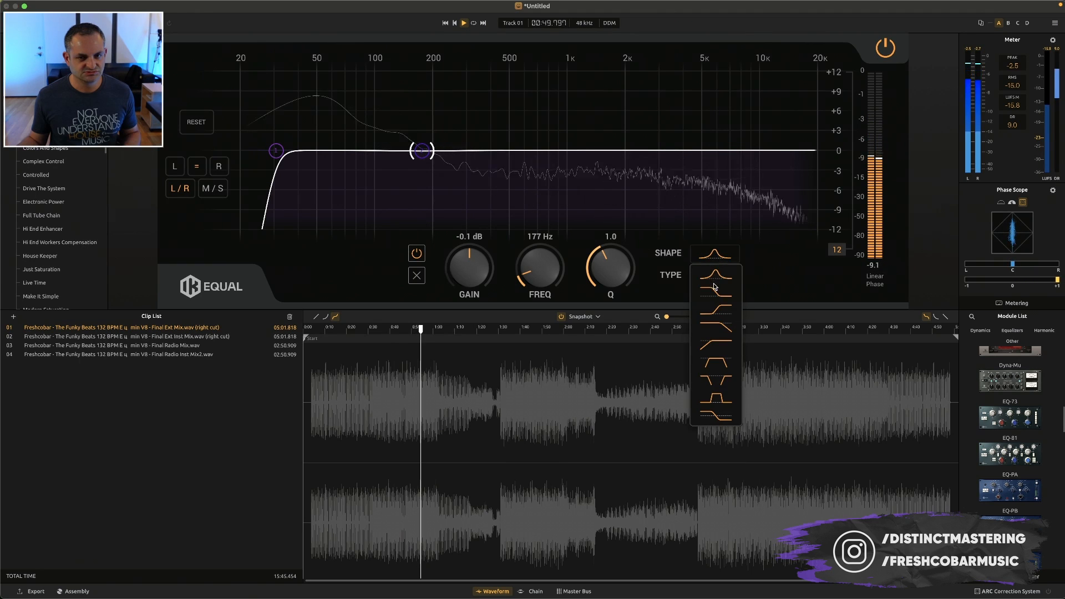
{"action": "left_click", "coordinate": [715, 286]}
{"action": "left_click_drag", "start_coordinate": [434, 272], "coordinate": [433, 276]}
Change the 177 Hz band to a low shelf with -1.4 dB gain and an order of 4.0
{"action": "left_click", "coordinate": [750, 254]}
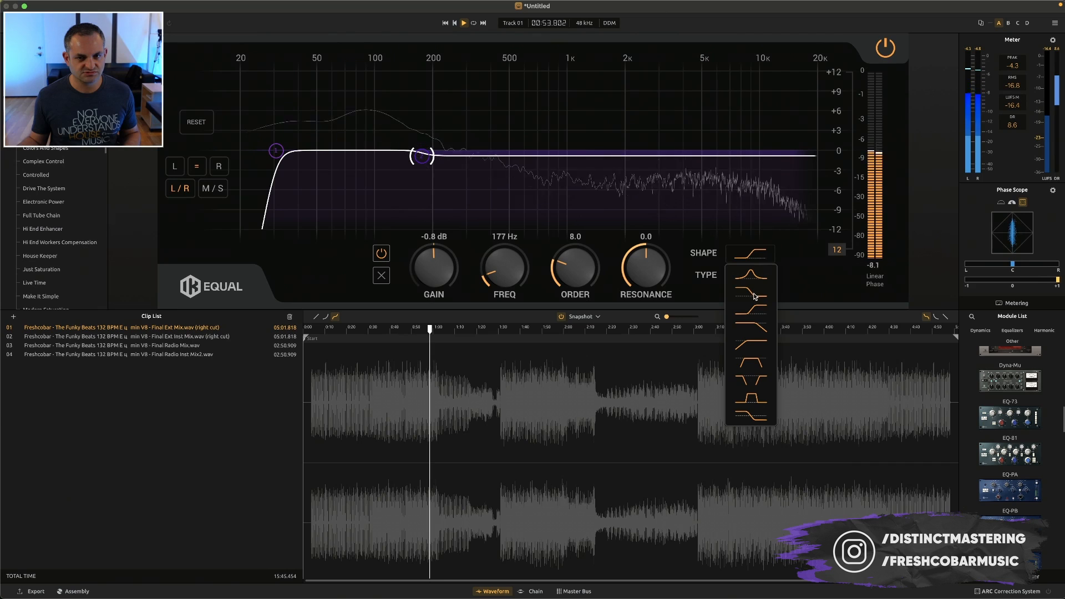
{"action": "left_click", "coordinate": [755, 309]}
{"action": "left_click", "coordinate": [750, 254]}
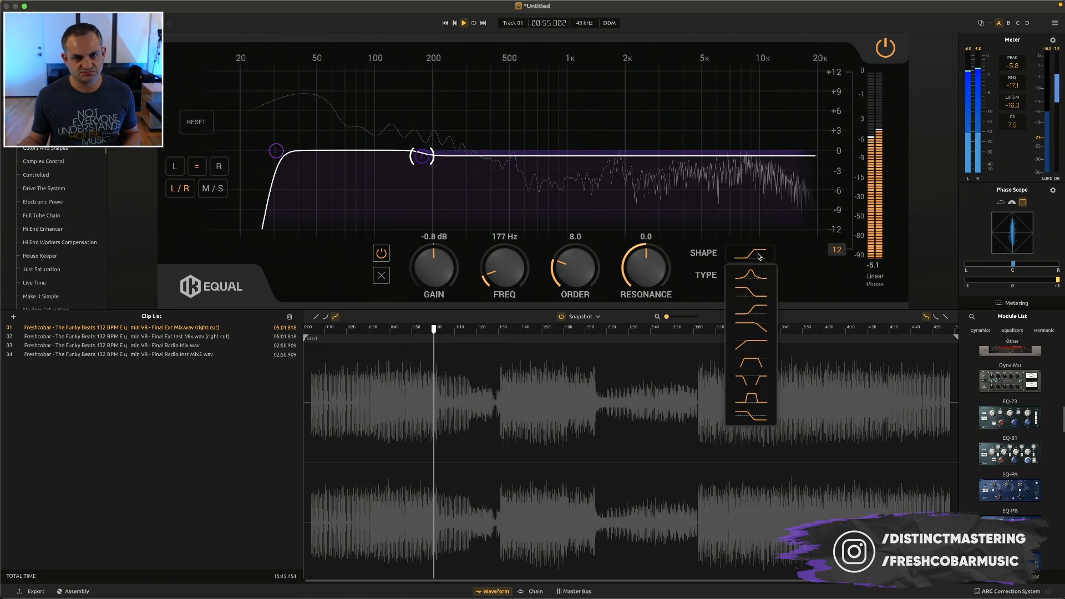
{"action": "left_click", "coordinate": [749, 293]}
{"action": "left_click_drag", "start_coordinate": [424, 275], "coordinate": [423, 279]}
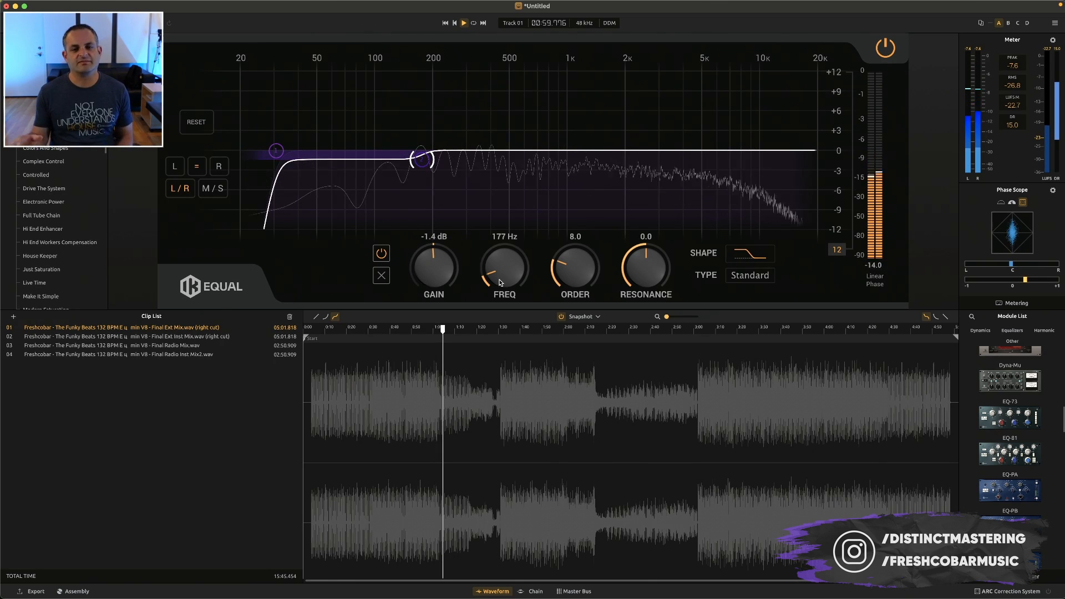
{"action": "left_click_drag", "start_coordinate": [552, 268], "coordinate": [571, 260]}
Audition the equalized clip from about 1:25 in the waveform and stop playback
{"action": "left_click_drag", "start_coordinate": [545, 319], "coordinate": [527, 352]}
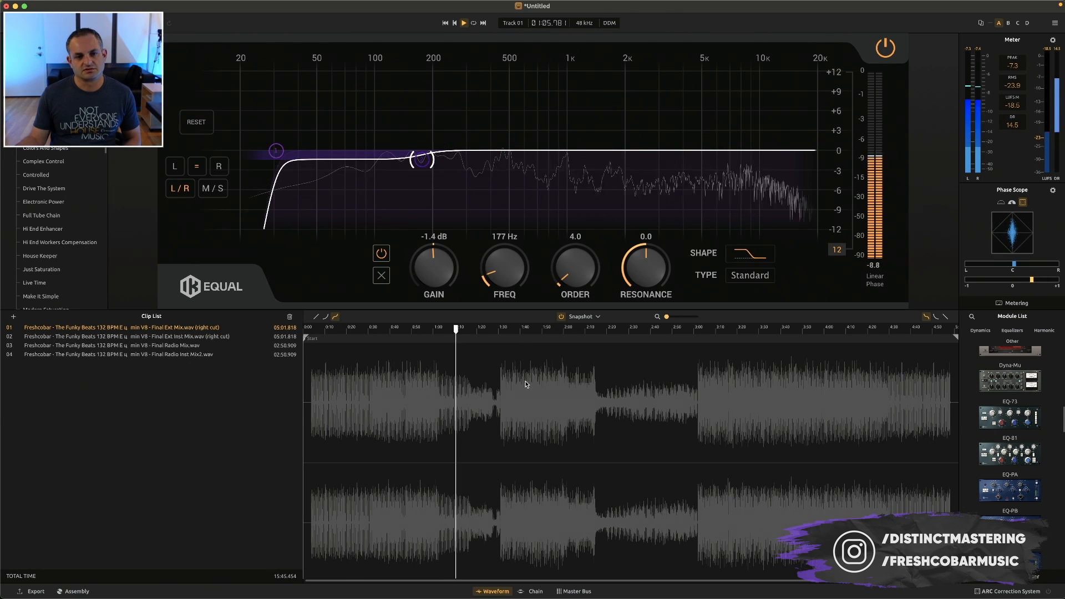
{"action": "left_click", "coordinate": [503, 433]}
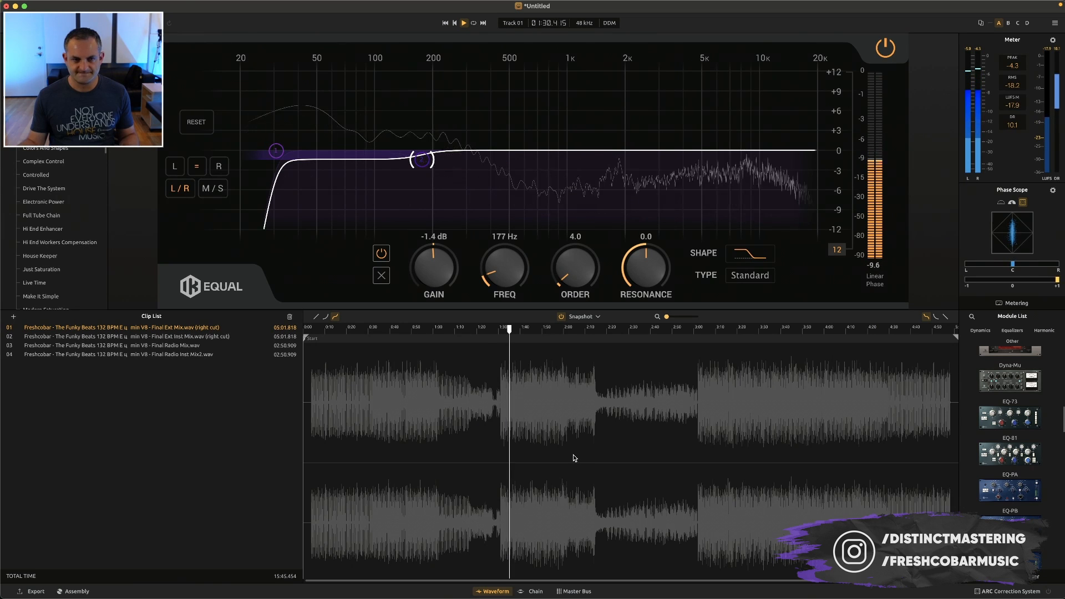
{"action": "left_click", "coordinate": [498, 438]}
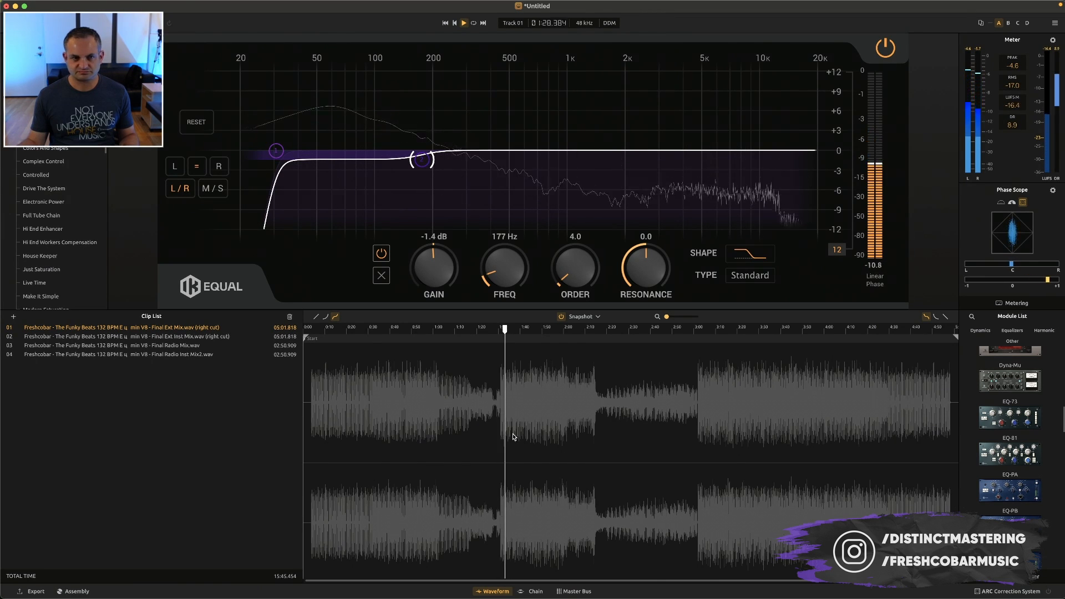
{"action": "key", "text": "space"}
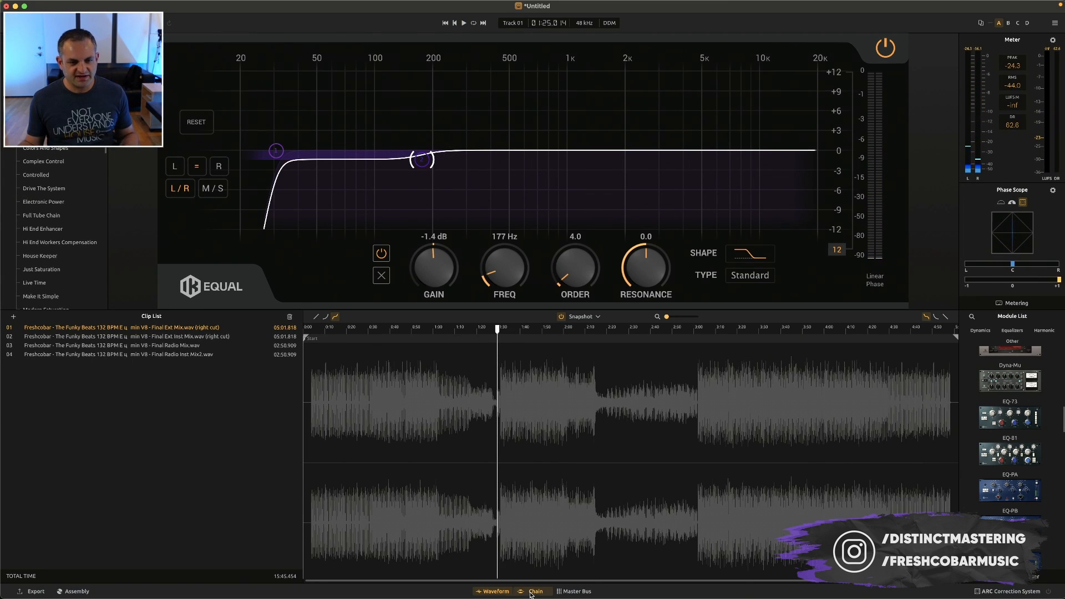
Add the EQP-1A after EQual in the chain and set its low frequency to 100 CPS during playback
{"action": "left_click", "coordinate": [532, 592]}
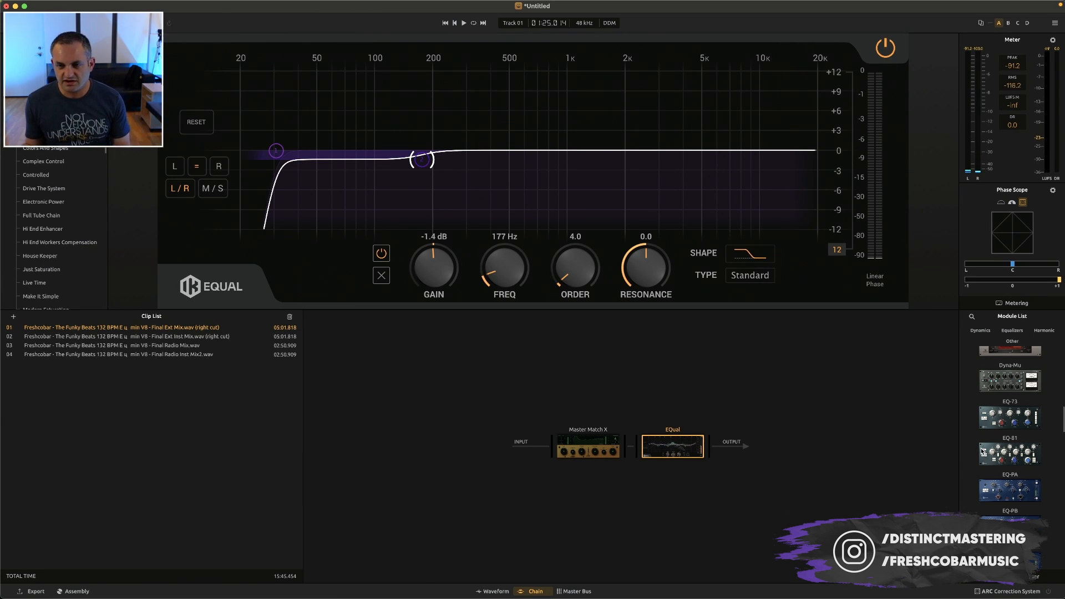
{"action": "scroll", "coordinate": [982, 452], "scroll_direction": "down", "scroll_amount": 1}
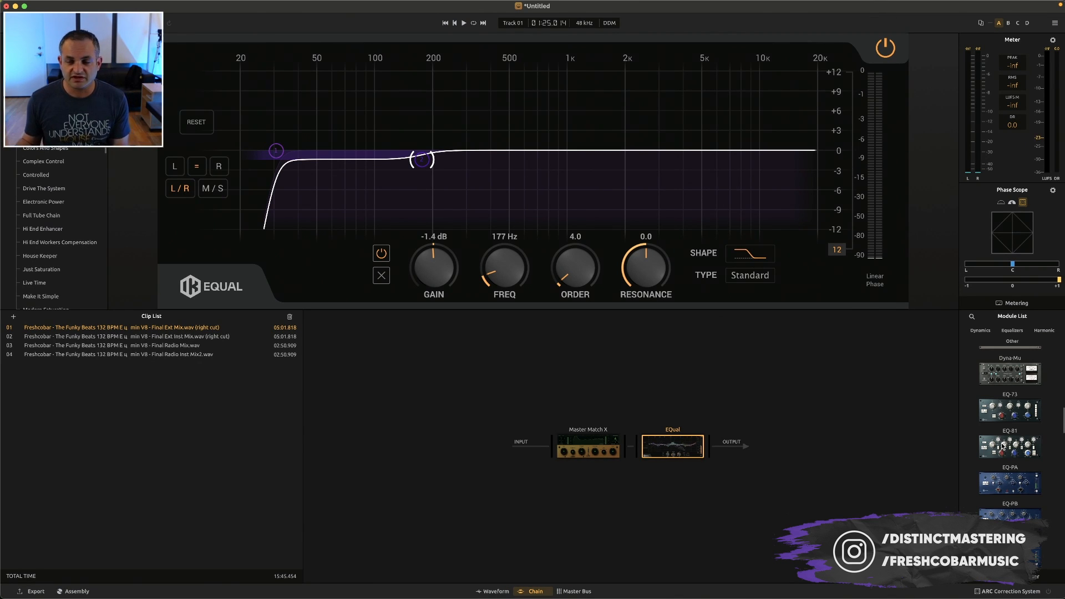
{"action": "scroll", "coordinate": [1007, 414], "scroll_direction": "up", "scroll_amount": 8}
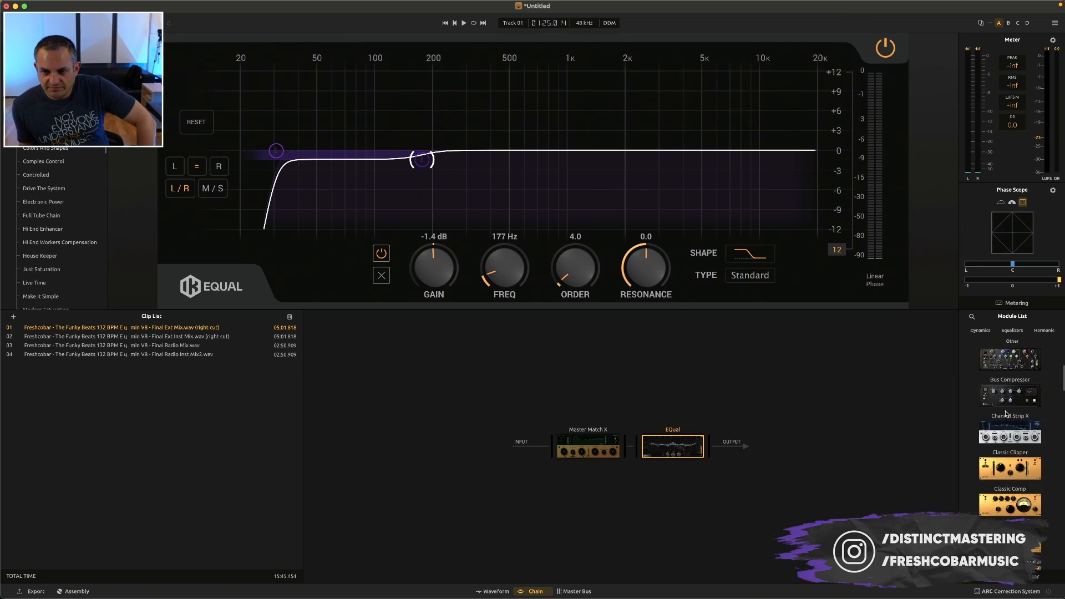
{"action": "scroll", "coordinate": [1007, 413], "scroll_direction": "down", "scroll_amount": 4}
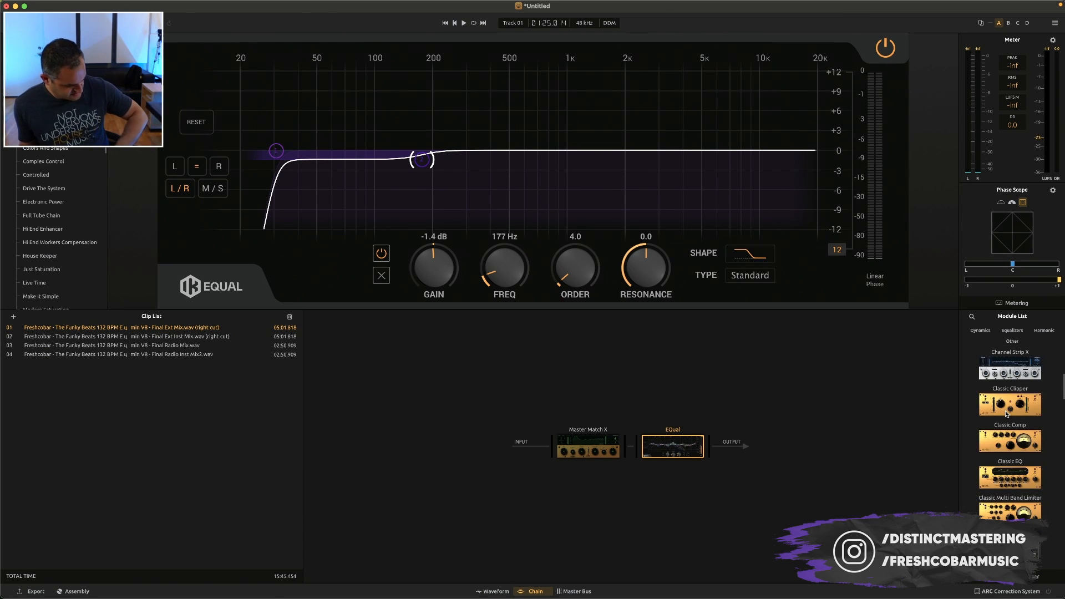
{"action": "scroll", "coordinate": [1007, 413], "scroll_direction": "down", "scroll_amount": 10}
{"action": "left_click_drag", "start_coordinate": [1010, 486], "coordinate": [749, 453]}
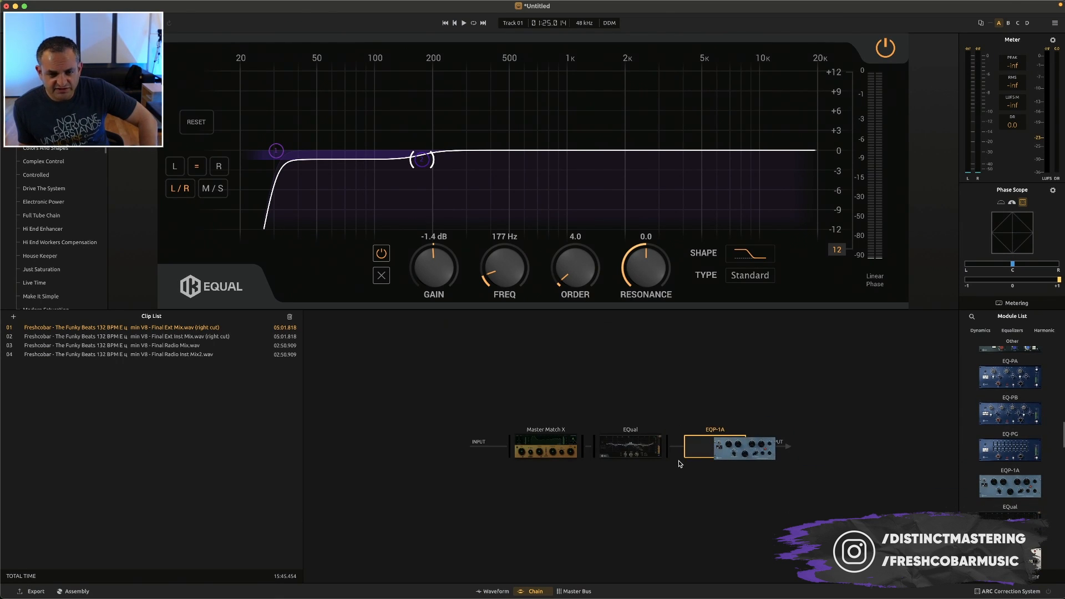
{"action": "left_click_drag", "start_coordinate": [680, 464], "coordinate": [680, 464]}
{"action": "key", "text": "space"}
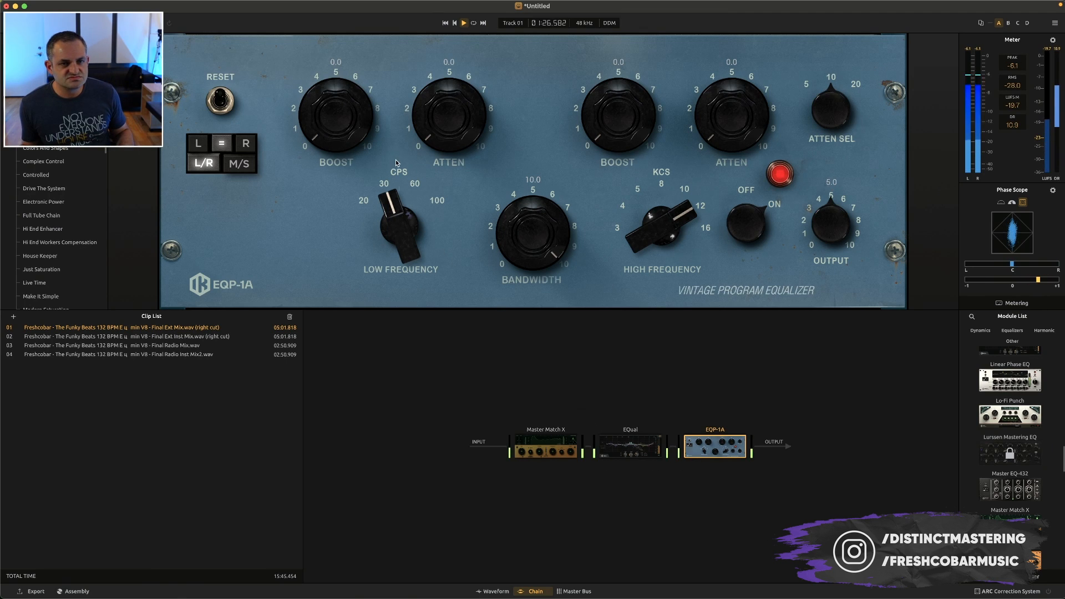
{"action": "left_click_drag", "start_coordinate": [394, 245], "coordinate": [408, 92]}
Browse the module list during playback and filter it to show only equalizers
{"action": "scroll", "coordinate": [1013, 469], "scroll_direction": "down", "scroll_amount": 10}
{"action": "scroll", "coordinate": [1010, 484], "scroll_direction": "down", "scroll_amount": 5}
{"action": "scroll", "coordinate": [1011, 484], "scroll_direction": "down", "scroll_amount": 1}
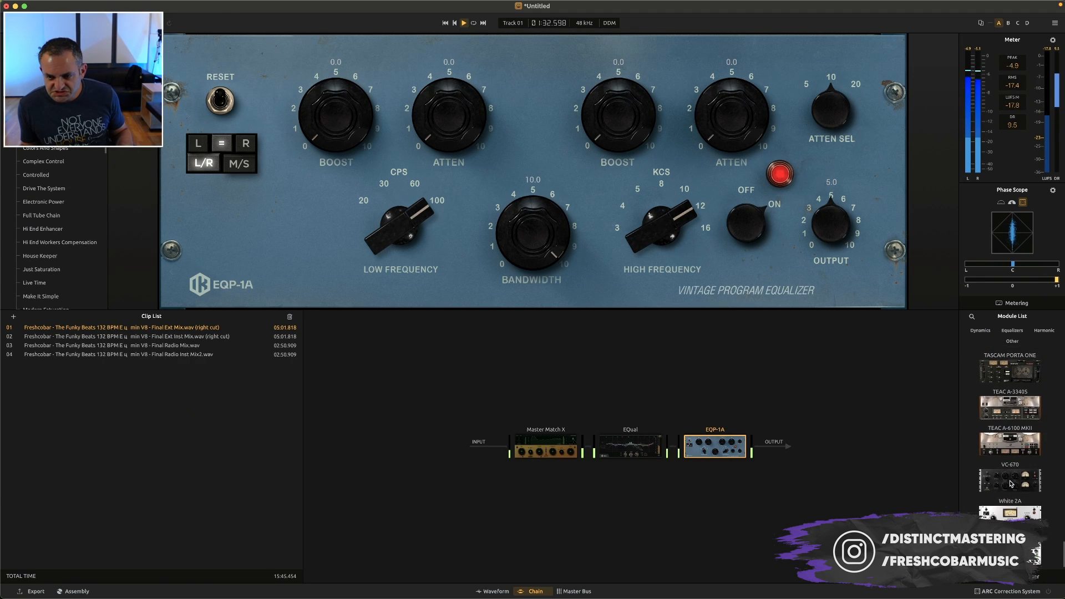
{"action": "scroll", "coordinate": [1010, 483], "scroll_direction": "up", "scroll_amount": 20}
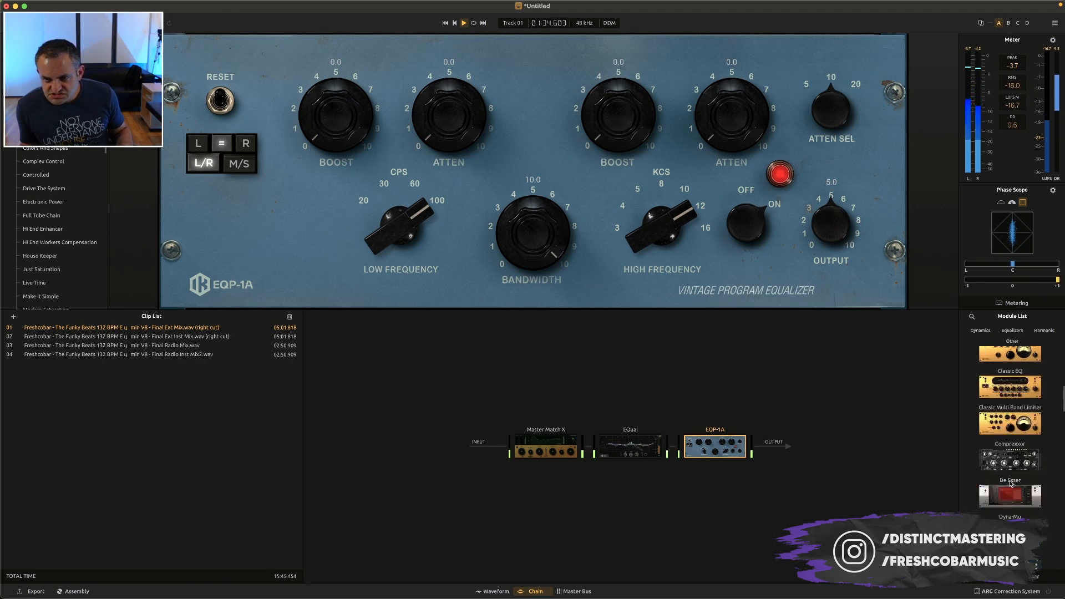
{"action": "left_click", "coordinate": [1006, 331]}
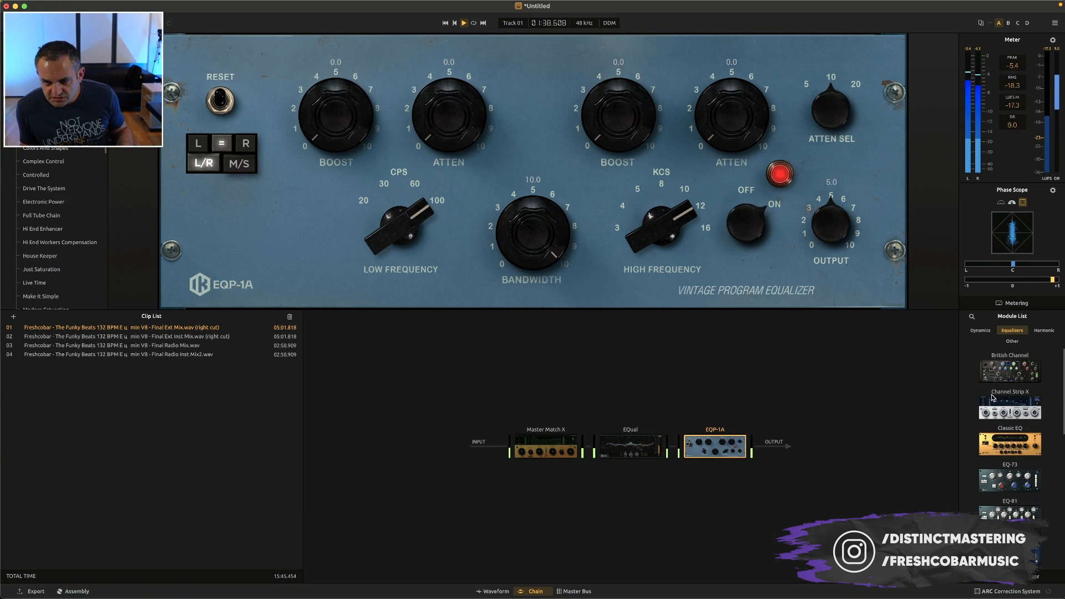
{"action": "scroll", "coordinate": [987, 493], "scroll_direction": "down", "scroll_amount": 6}
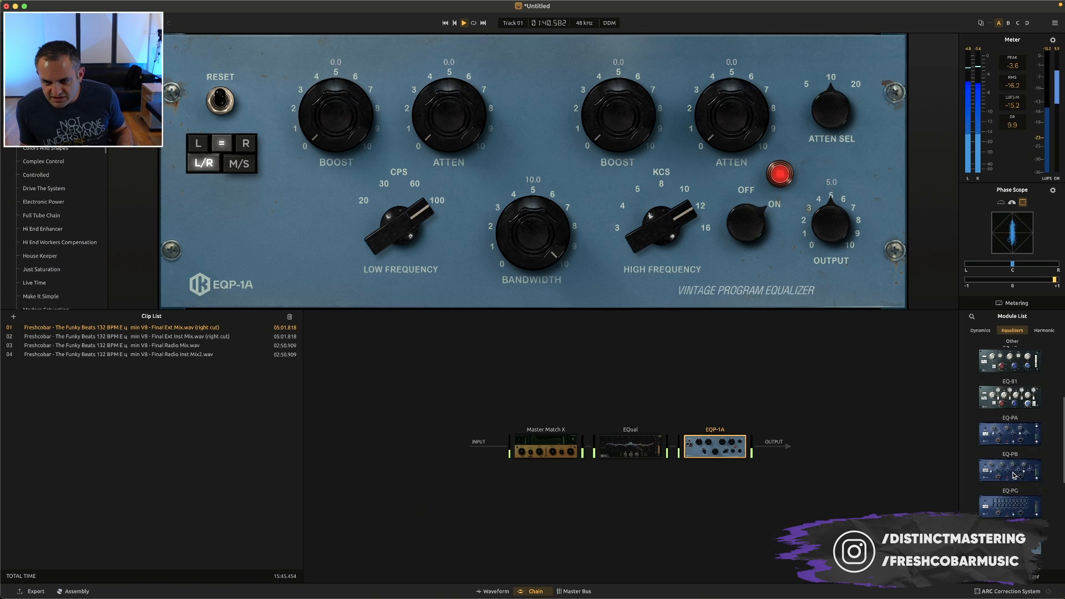
On the EQP-1A, set low boost to 1.4, low attenuation to 1.2, high boost to 1.9 and high frequency to 16 KCS
{"action": "left_click_drag", "start_coordinate": [662, 223], "coordinate": [666, 186]}
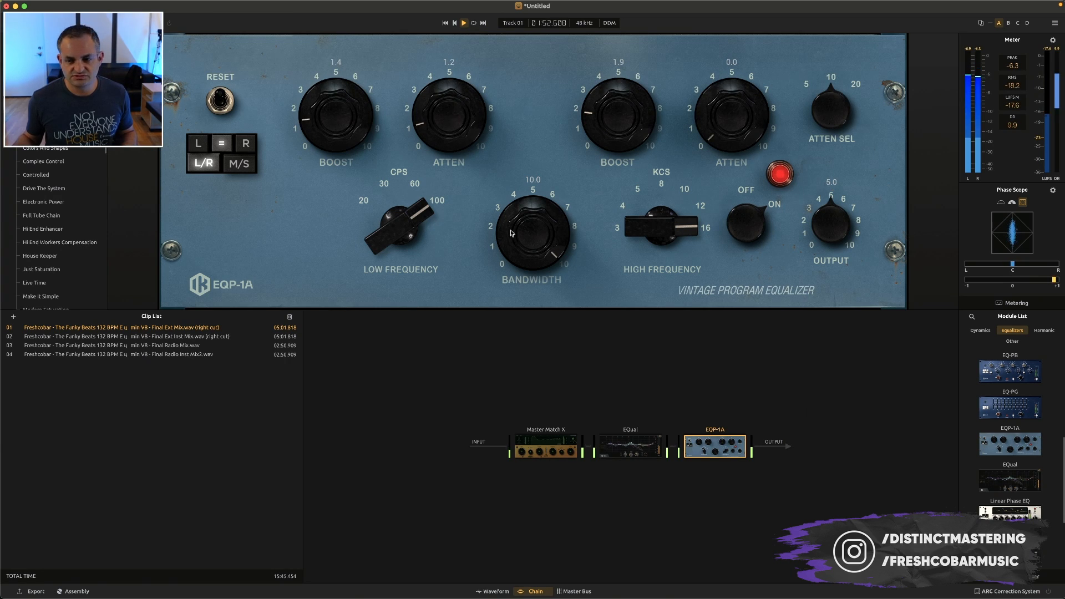
{"action": "scroll", "coordinate": [1015, 413], "scroll_direction": "up", "scroll_amount": 5}
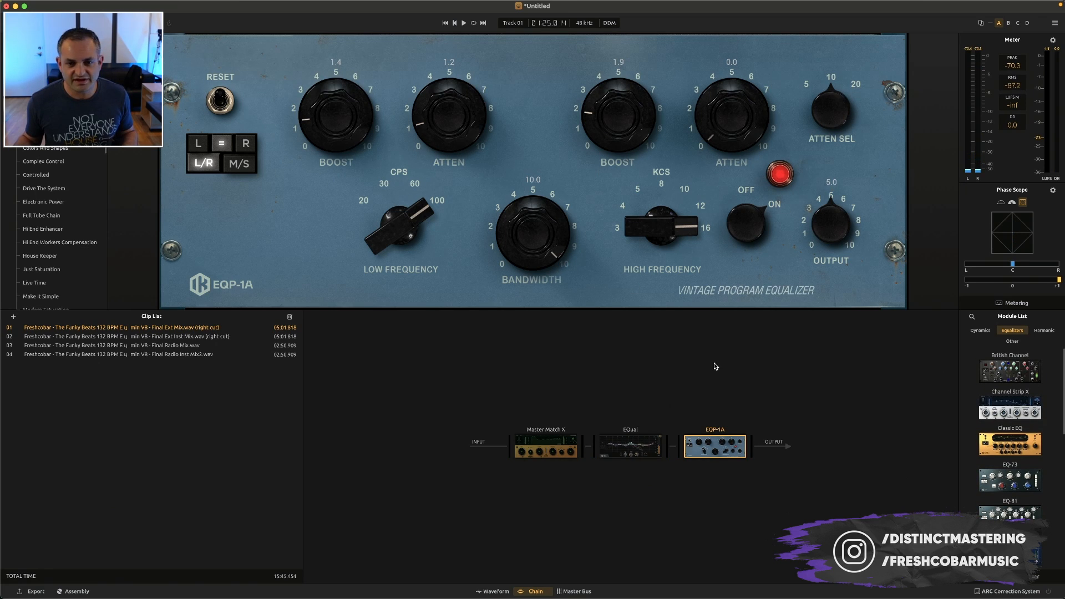
Play the clip from about 1:25, compare it with the EQP-1A bypassed and enabled, and stop playback
{"action": "key", "text": "space"}
{"action": "left_click", "coordinate": [704, 467]}
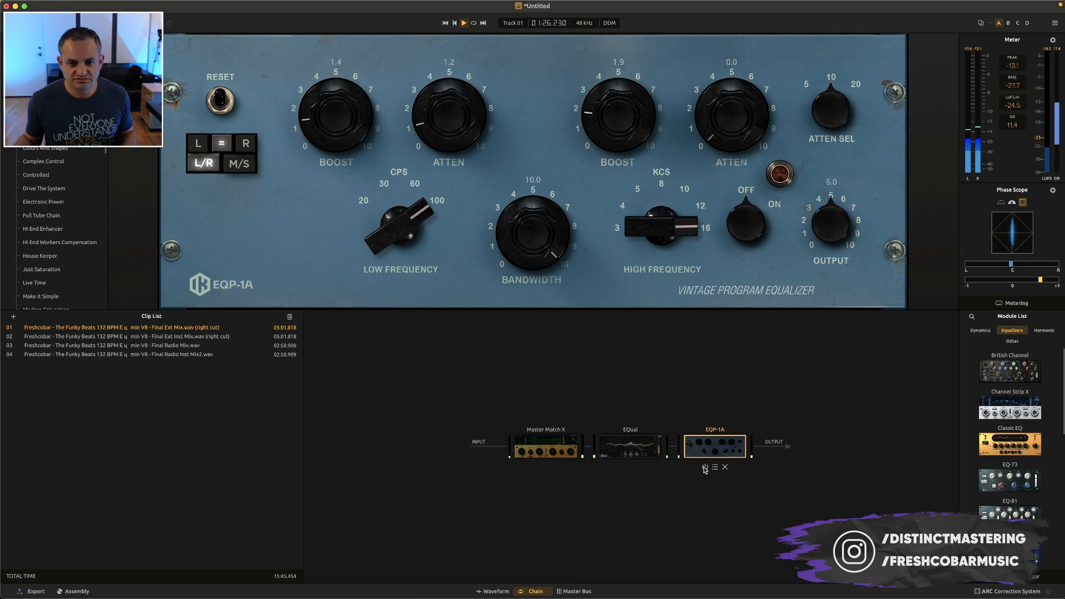
{"action": "left_click", "coordinate": [705, 467]}
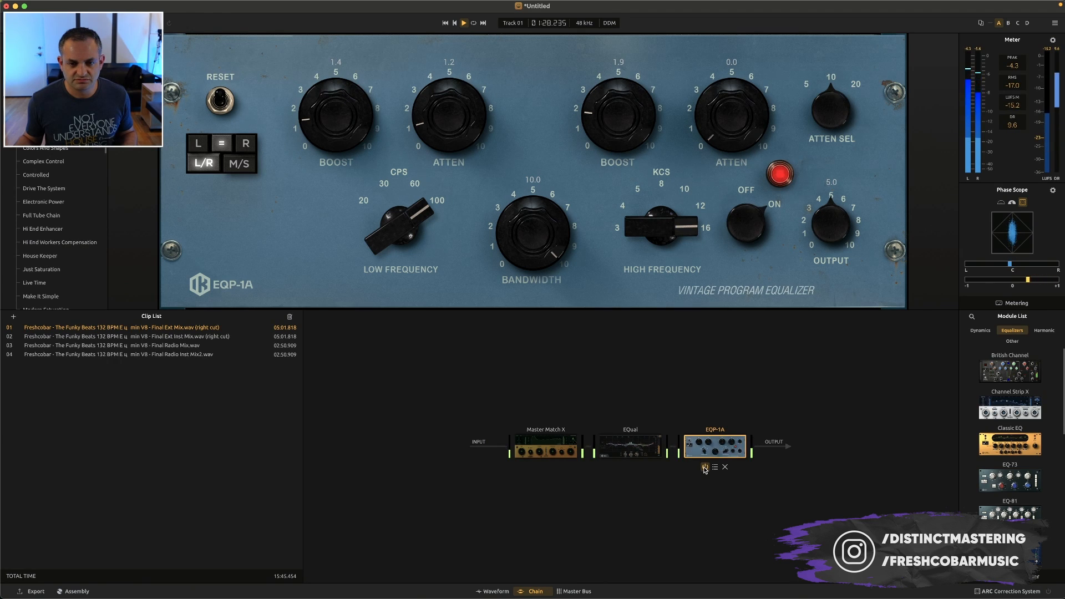
{"action": "left_click", "coordinate": [704, 467]}
{"action": "left_click", "coordinate": [705, 467]}
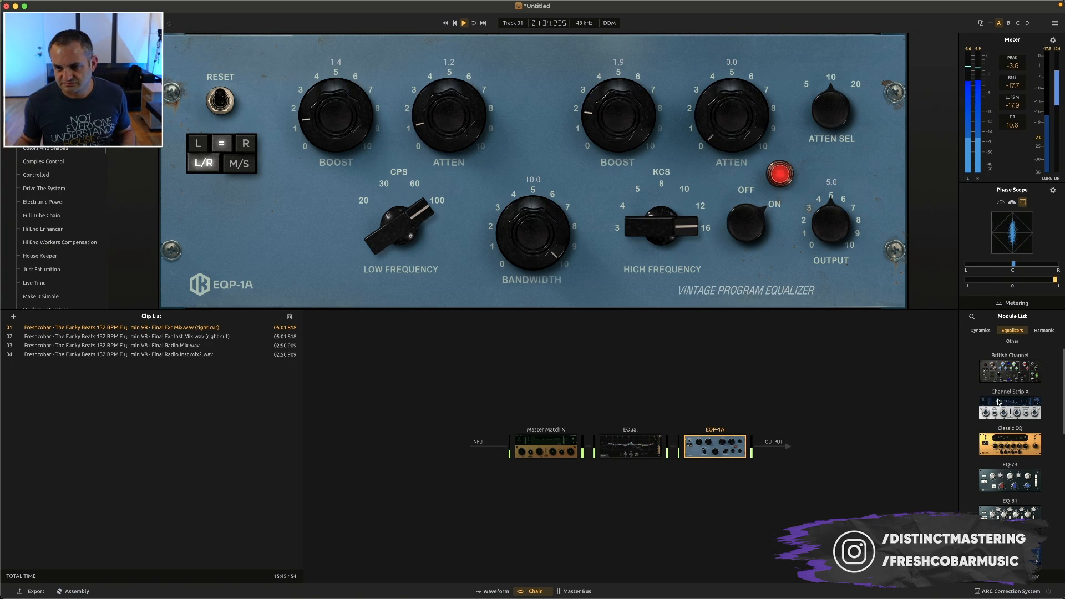
{"action": "scroll", "coordinate": [983, 497], "scroll_direction": "down", "scroll_amount": 1}
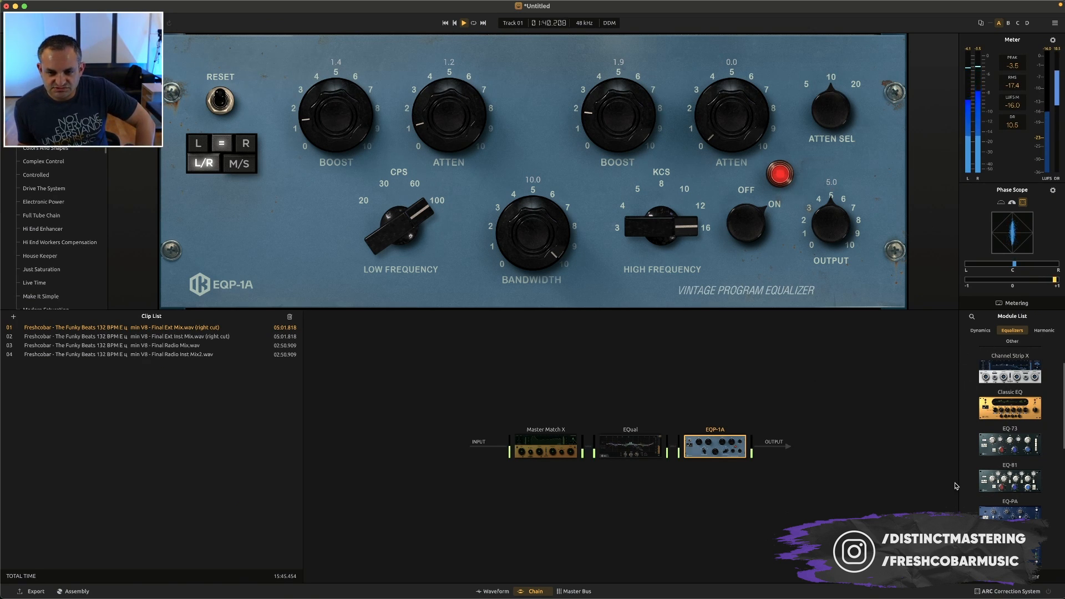
{"action": "key", "text": "space"}
Add a bell band in EQual during playback and set it to 344 Hz, 1.6 dB gain and a Q of 0.6
{"action": "left_click", "coordinate": [631, 446]}
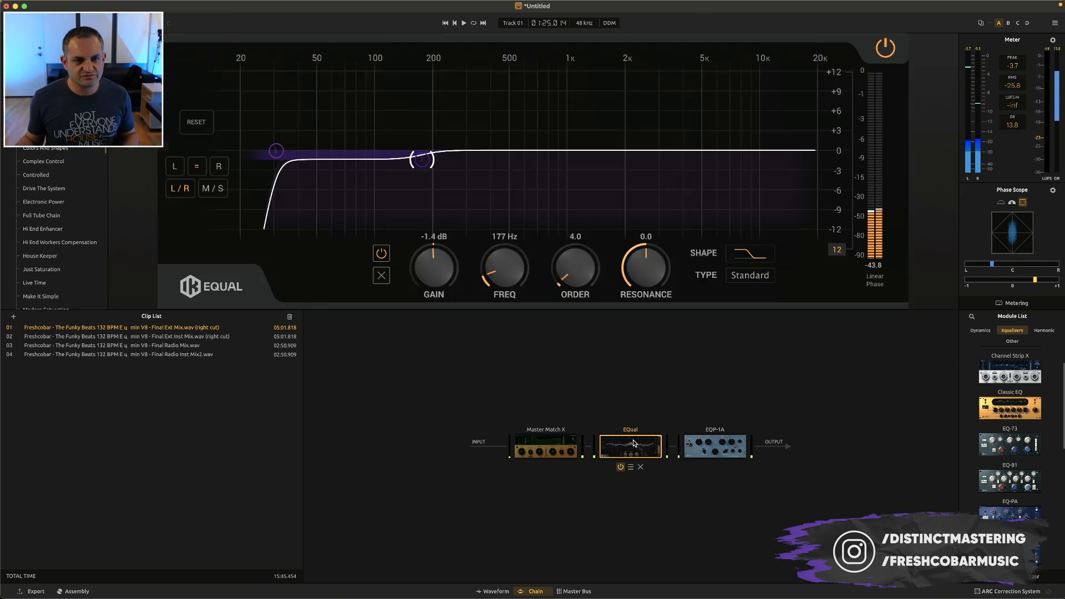
{"action": "key", "text": "space"}
{"action": "double_click", "coordinate": [488, 151]}
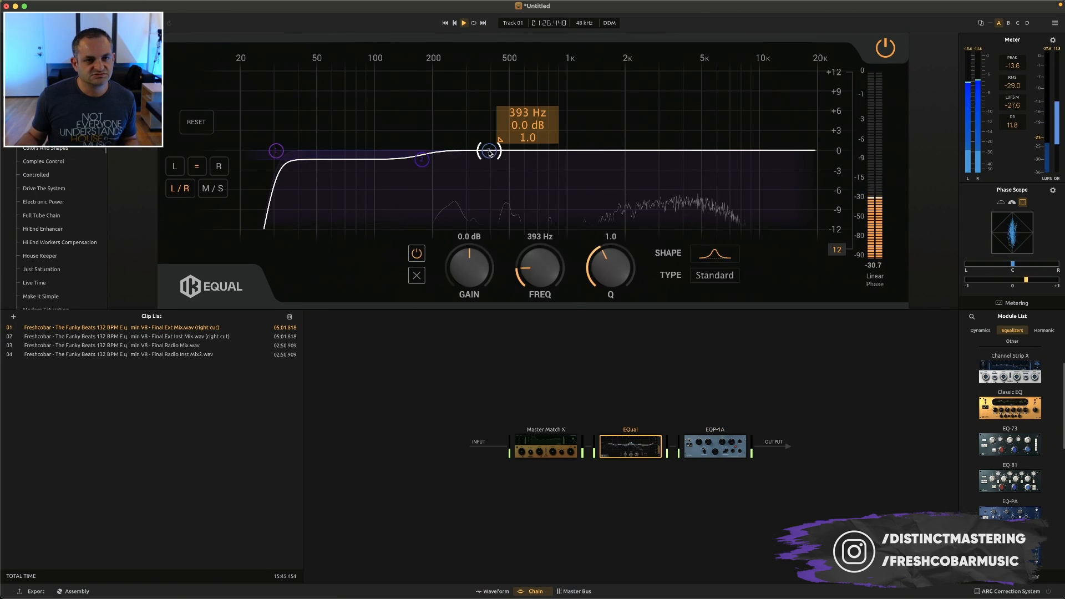
{"action": "left_click_drag", "start_coordinate": [488, 154], "coordinate": [465, 145]}
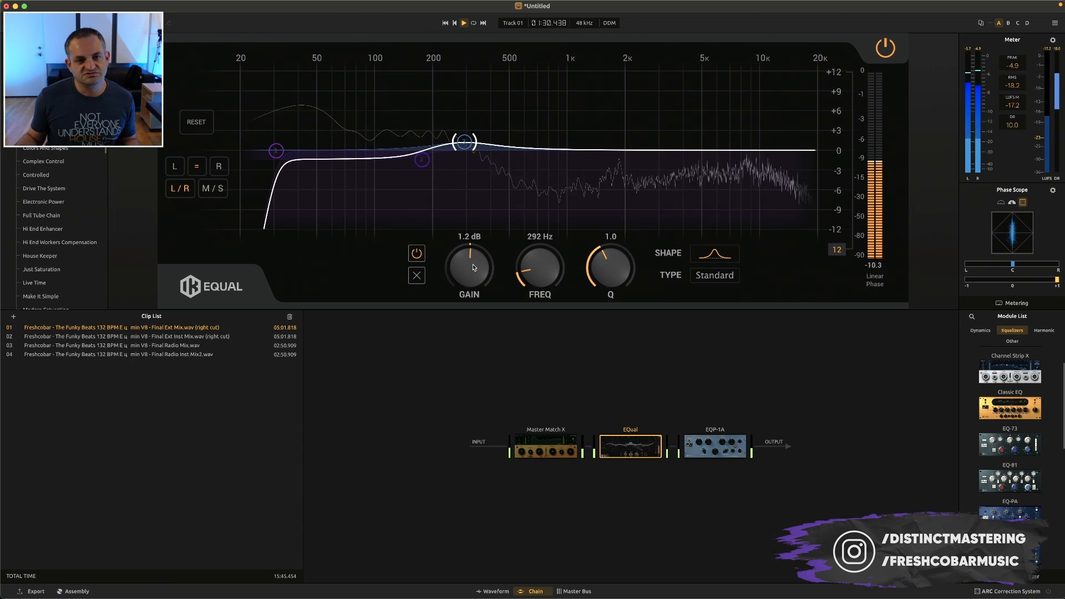
{"action": "left_click_drag", "start_coordinate": [613, 277], "coordinate": [587, 299]}
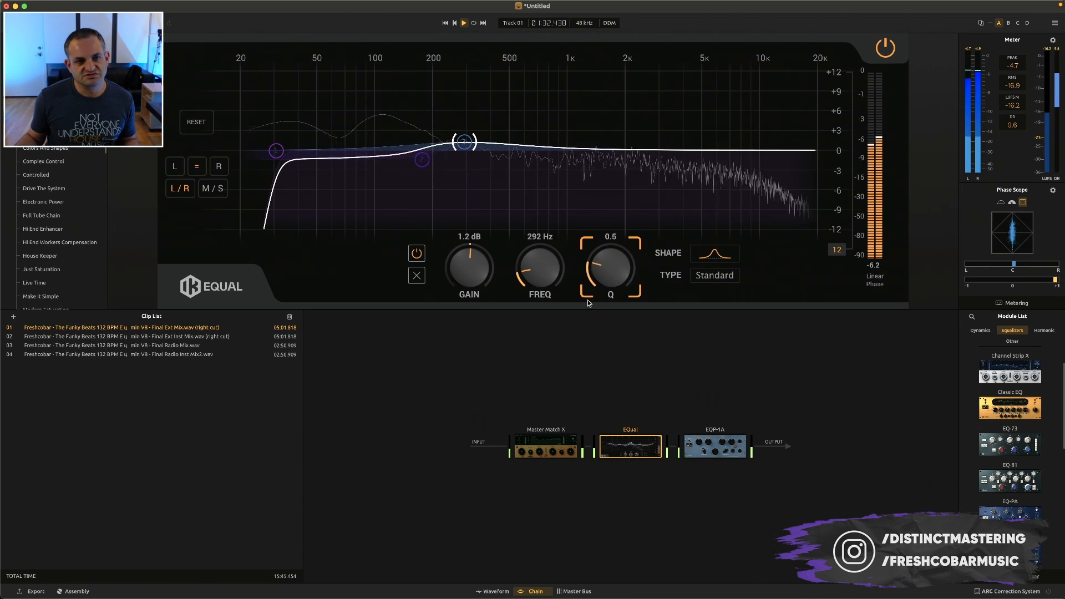
{"action": "left_click_drag", "start_coordinate": [467, 269], "coordinate": [469, 263]}
{"action": "left_click_drag", "start_coordinate": [537, 268], "coordinate": [536, 263]}
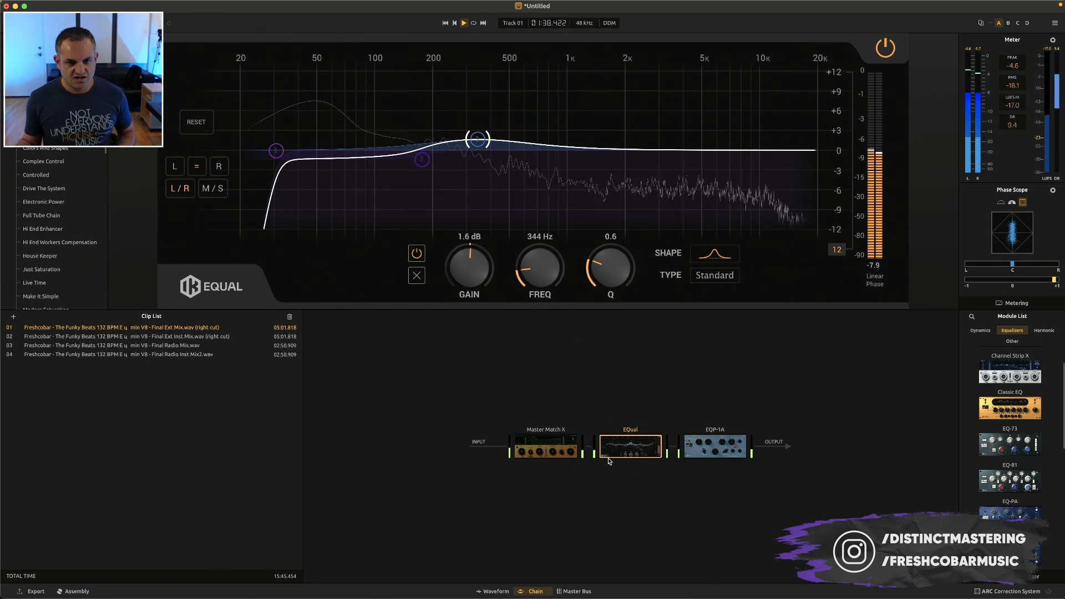
{"action": "key", "text": "space"}
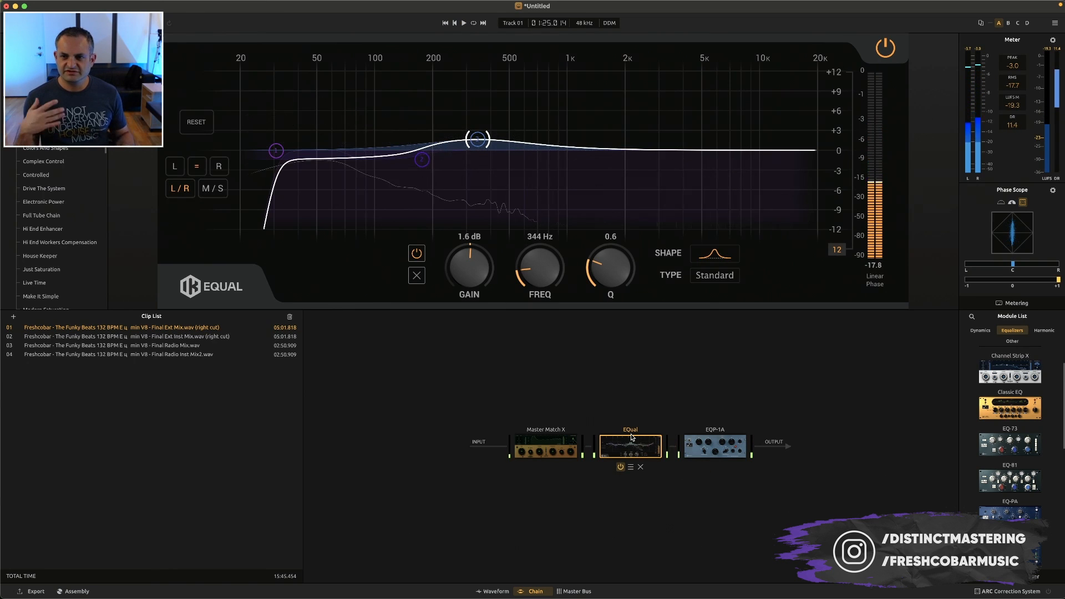
Open the meter's settings to check the available metering options
{"action": "left_click", "coordinate": [1052, 41]}
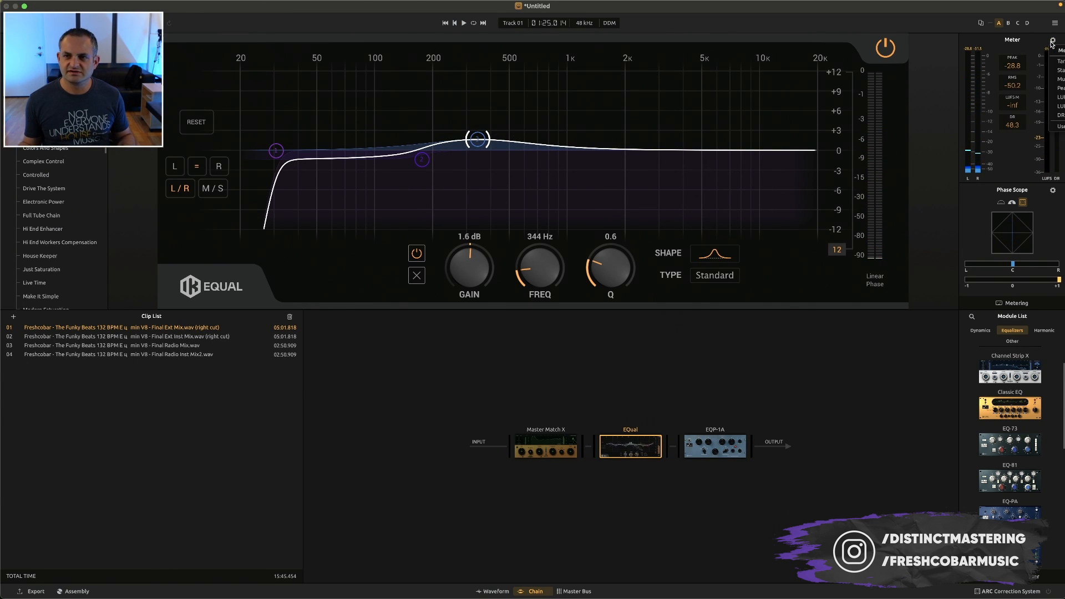
{"action": "left_click", "coordinate": [1055, 71]}
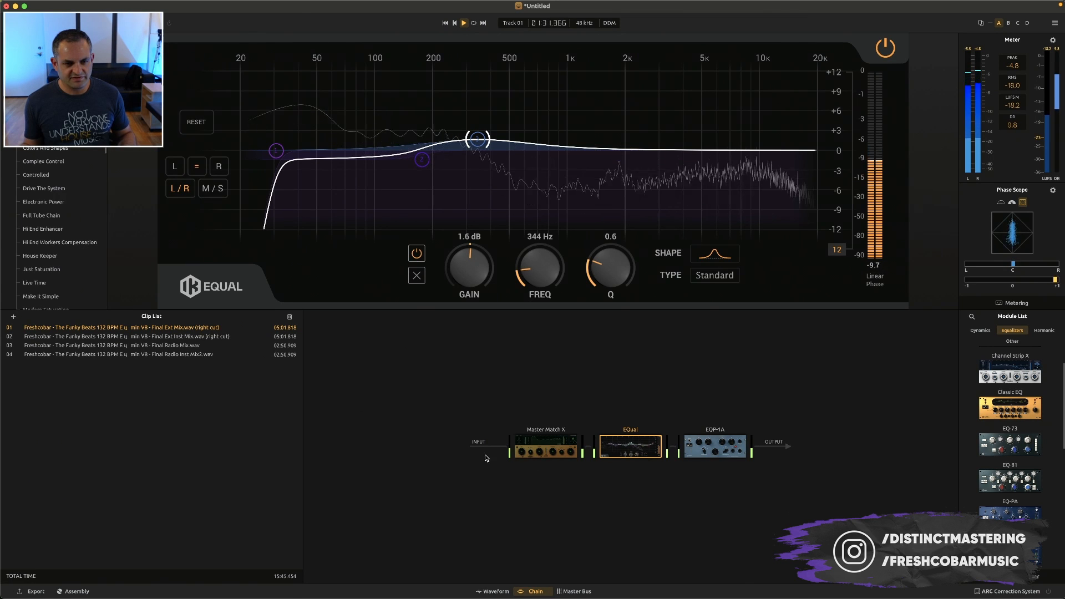
Compare the playing clip with EQual and the EQP-1A bypassed, and re-enable both modules
{"action": "mouse_move", "coordinate": [699, 437]}
{"action": "mouse_move", "coordinate": [627, 443]}
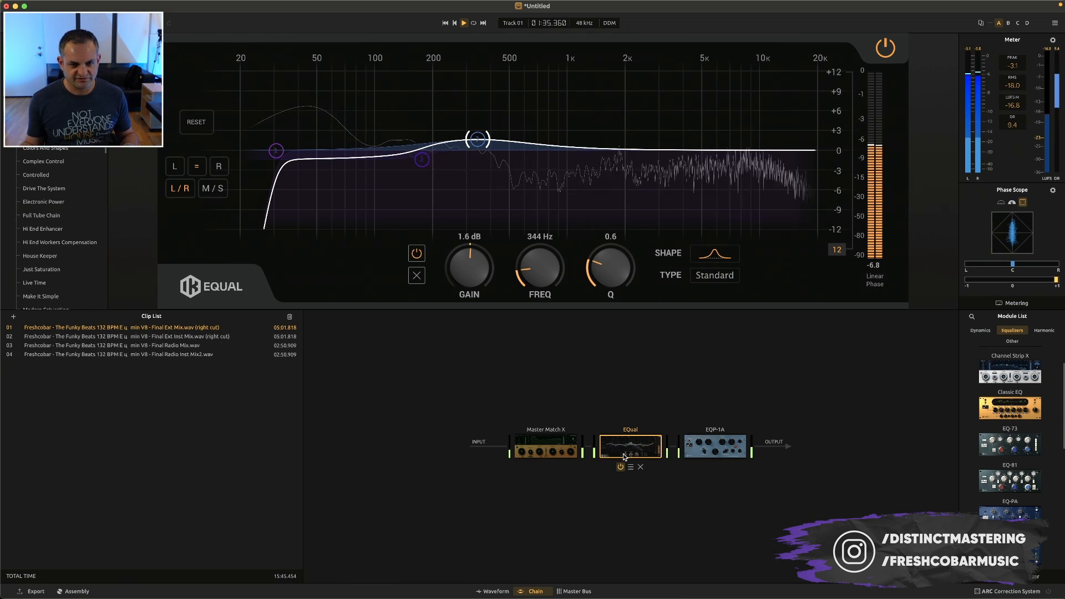
{"action": "left_click", "coordinate": [620, 467]}
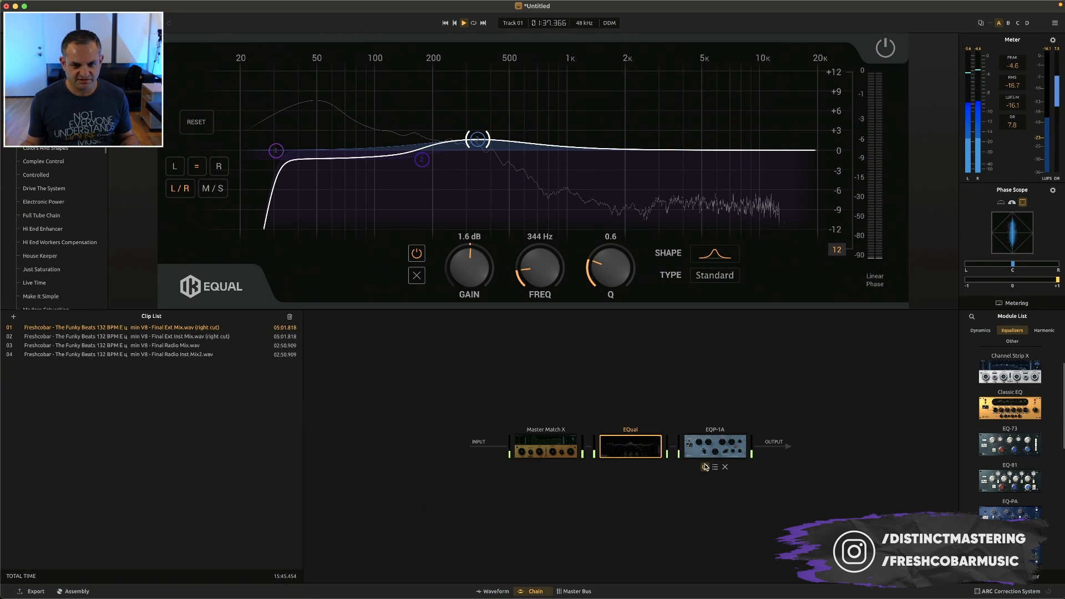
{"action": "left_click", "coordinate": [705, 467]}
{"action": "left_click", "coordinate": [705, 467]}
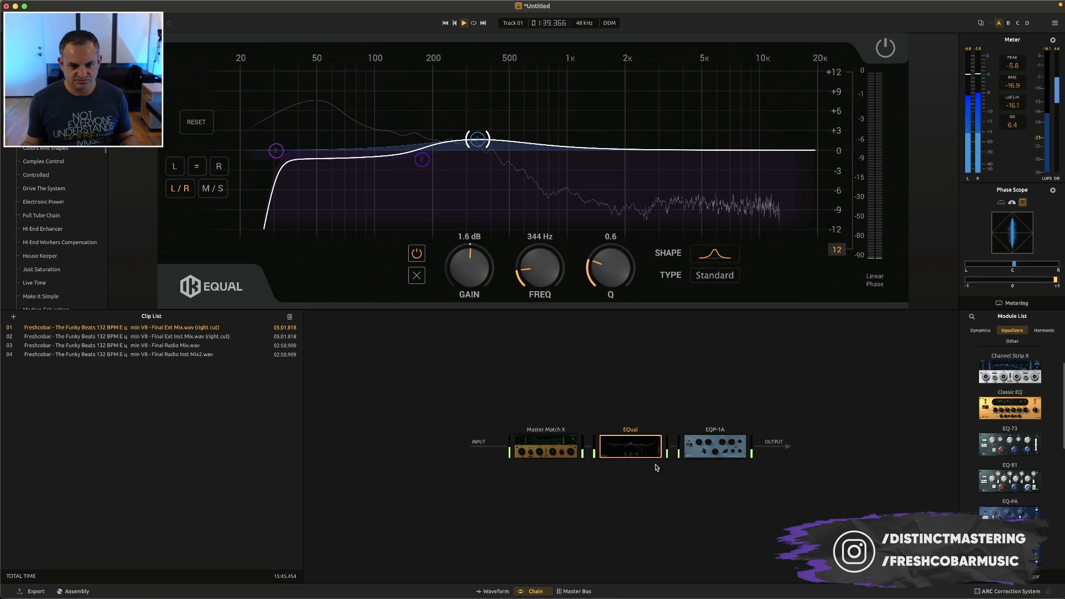
{"action": "left_click", "coordinate": [620, 467]}
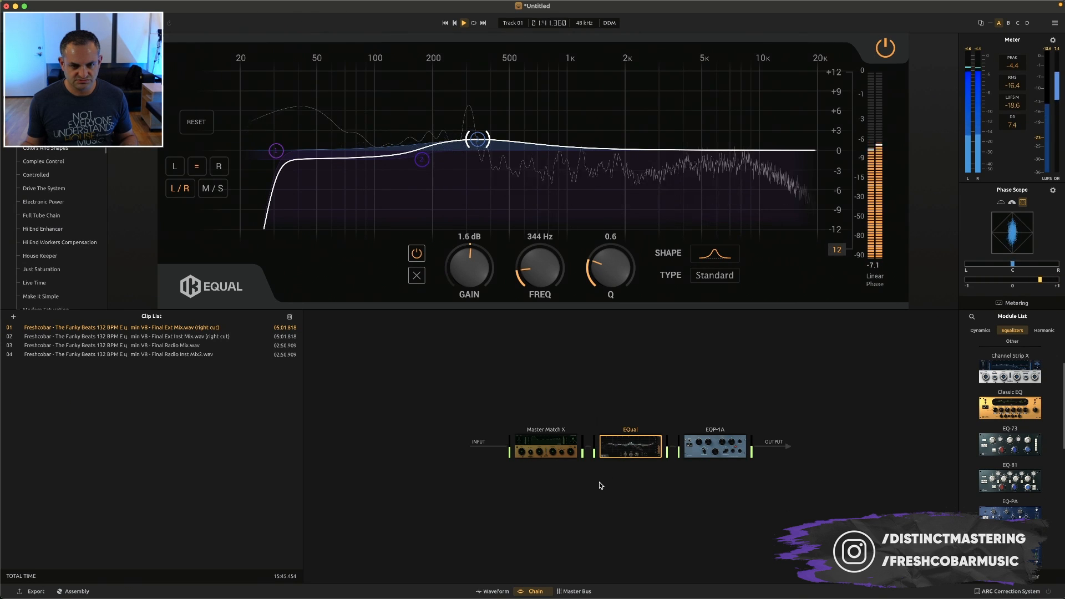
Set EQual's low shelf band to 124 Hz and -0.9 dB, and compare EQual bypassed and enabled
{"action": "left_click", "coordinate": [420, 159]}
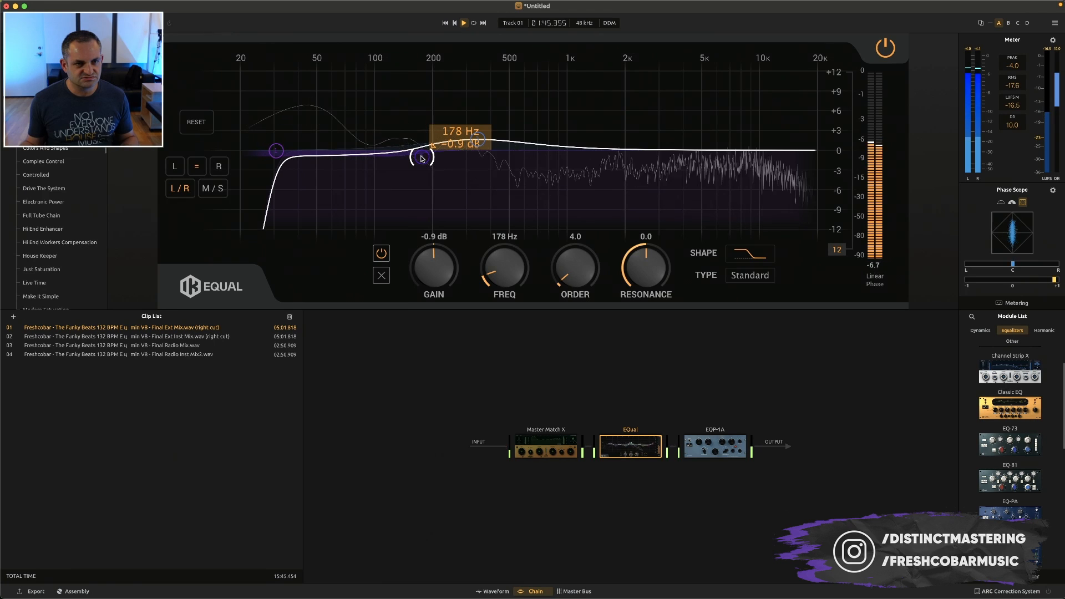
{"action": "left_click_drag", "start_coordinate": [421, 160], "coordinate": [393, 160]}
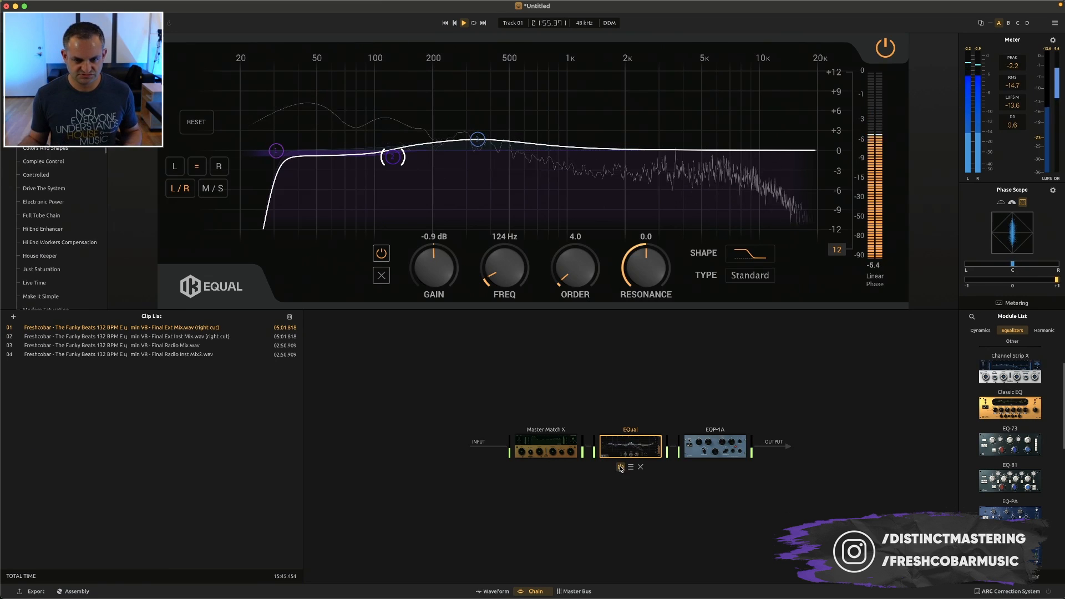
{"action": "left_click", "coordinate": [621, 467]}
{"action": "left_click", "coordinate": [621, 467]}
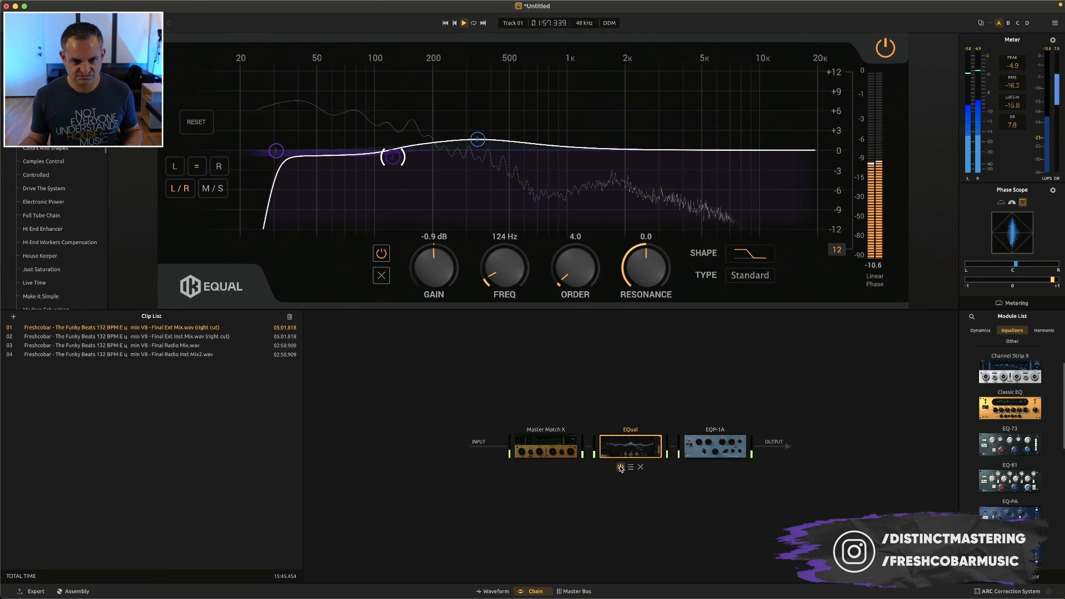
Reset the EQP-1A's low boost and low attenuation to 0.0 and set its high boost to 2.0
{"action": "left_click", "coordinate": [711, 450]}
{"action": "double_click", "coordinate": [339, 117]}
{"action": "double_click", "coordinate": [447, 104]}
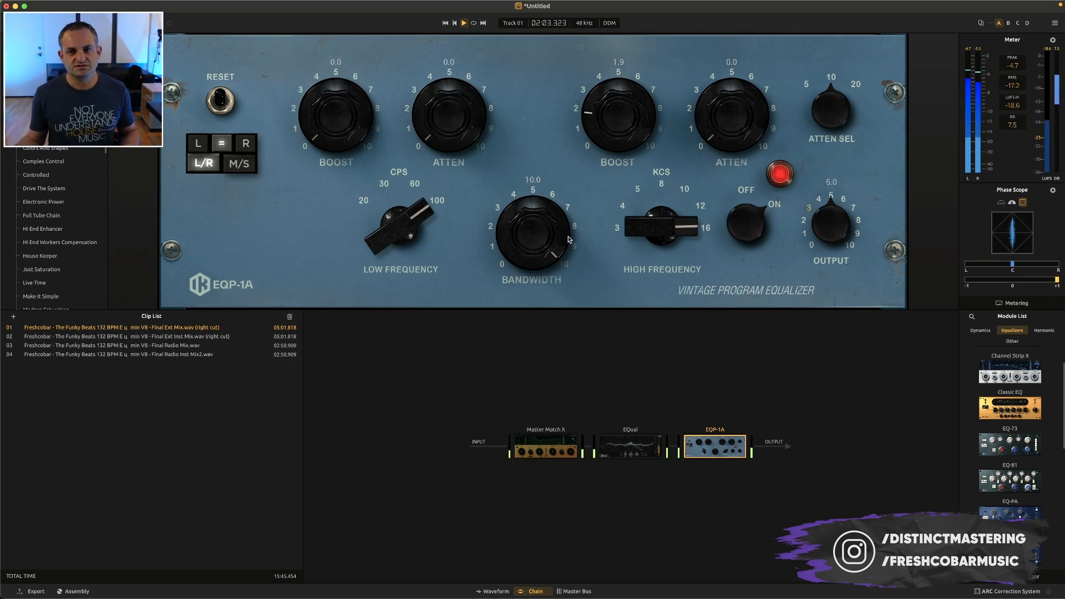
{"action": "mouse_move", "coordinate": [722, 454]}
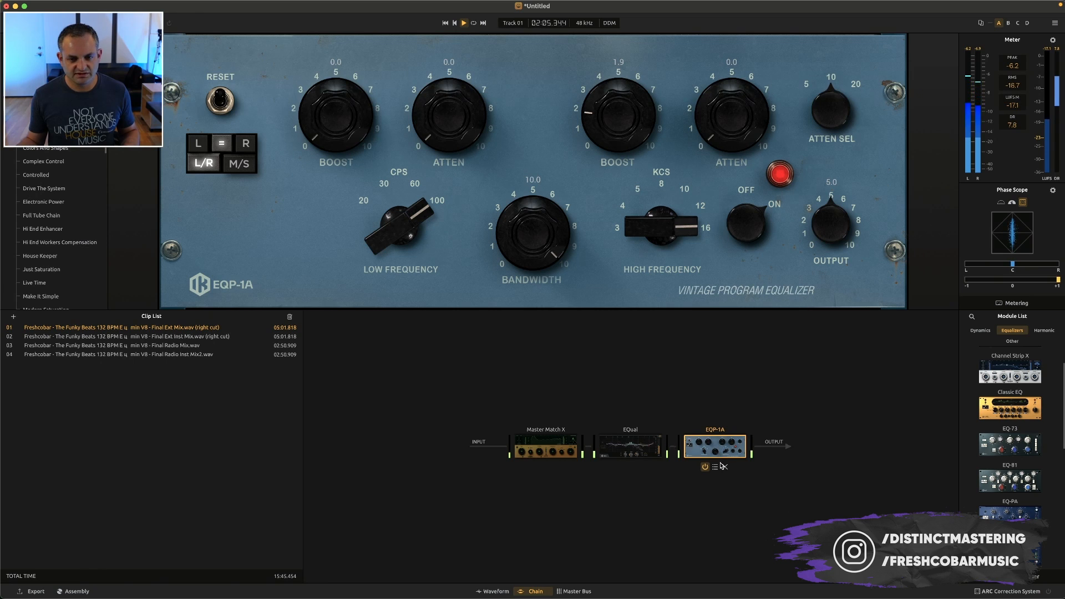
{"action": "left_click_drag", "start_coordinate": [637, 145], "coordinate": [636, 137]}
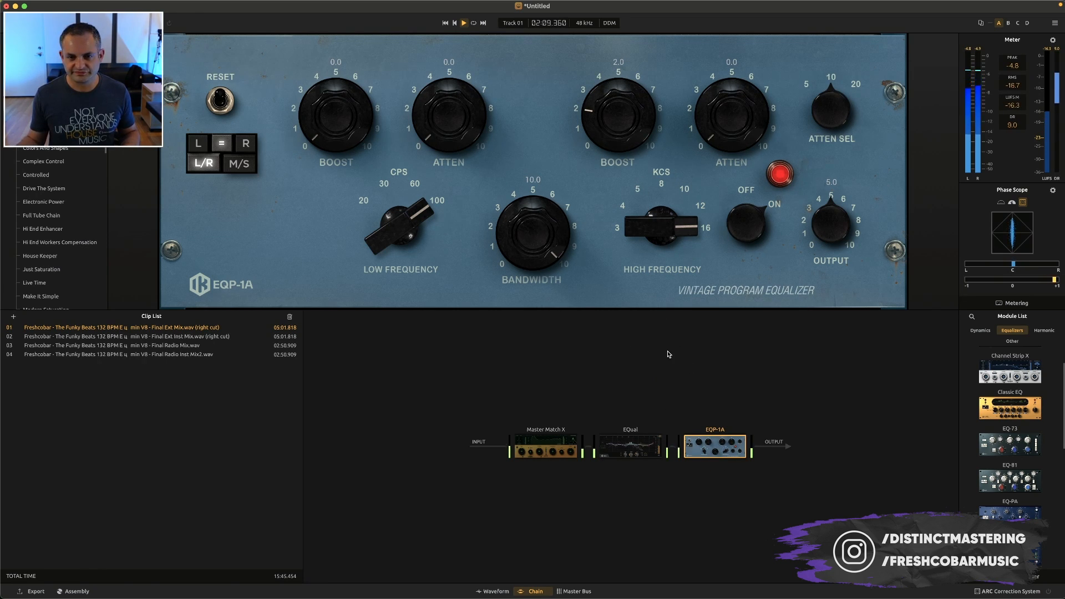
Filter the module list to dynamics modules only and browse for the next module in the chain
{"action": "left_click", "coordinate": [979, 330]}
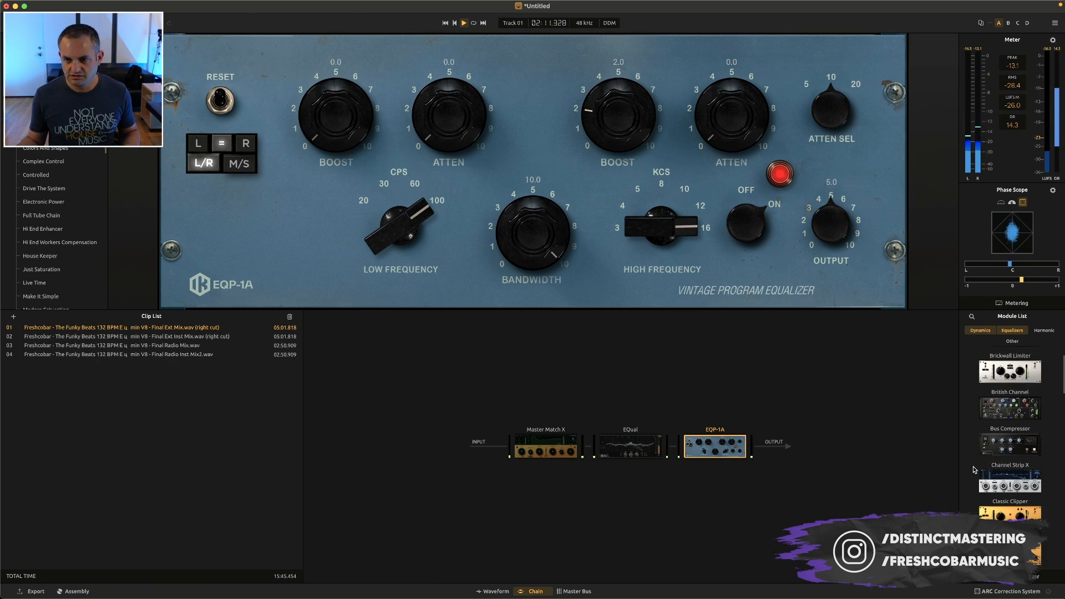
{"action": "scroll", "coordinate": [1013, 511], "scroll_direction": "down", "scroll_amount": 2}
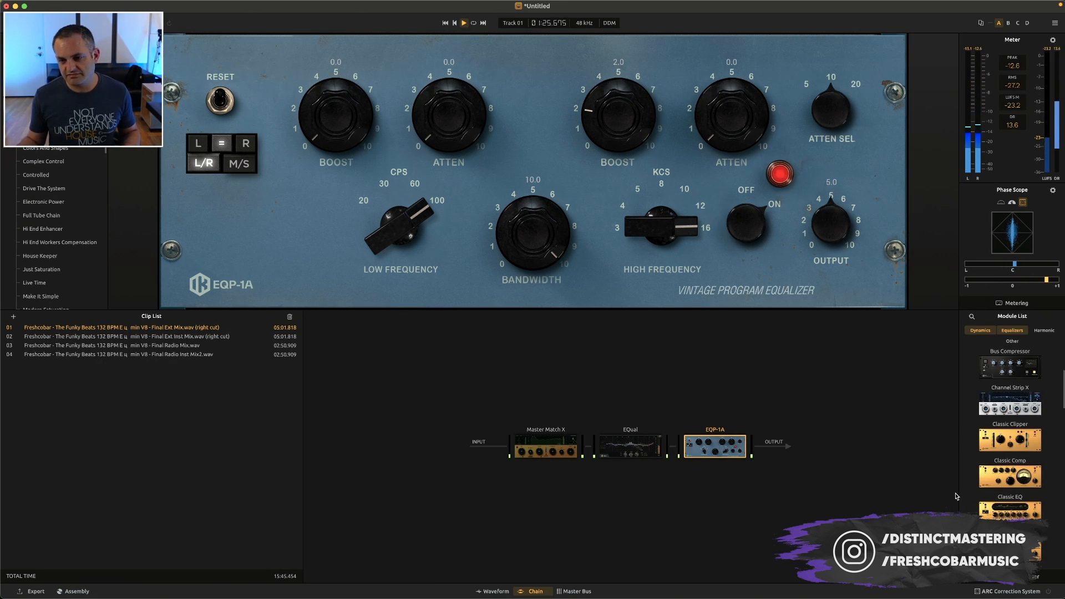
{"action": "scroll", "coordinate": [1020, 488], "scroll_direction": "down", "scroll_amount": 10}
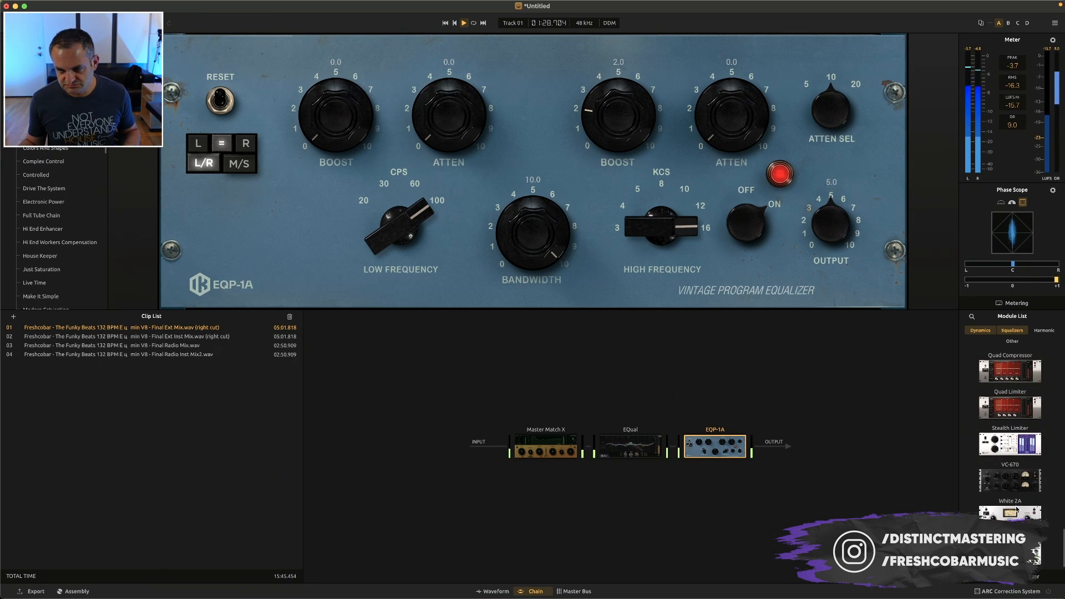
{"action": "scroll", "coordinate": [1017, 505], "scroll_direction": "up", "scroll_amount": 3}
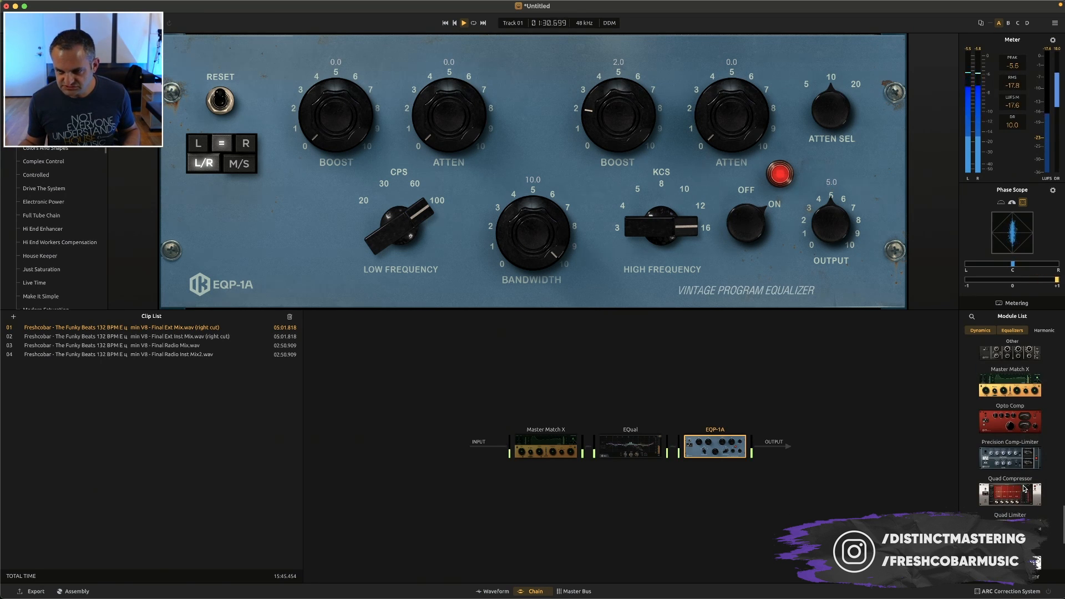
{"action": "scroll", "coordinate": [1025, 483], "scroll_direction": "up", "scroll_amount": 5}
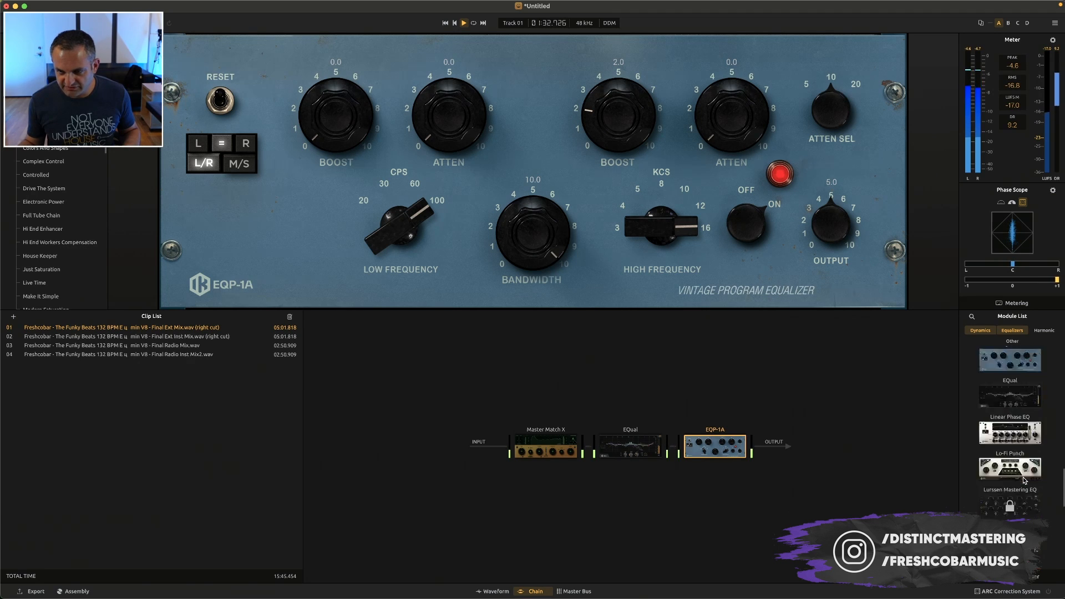
{"action": "left_click", "coordinate": [1023, 331]}
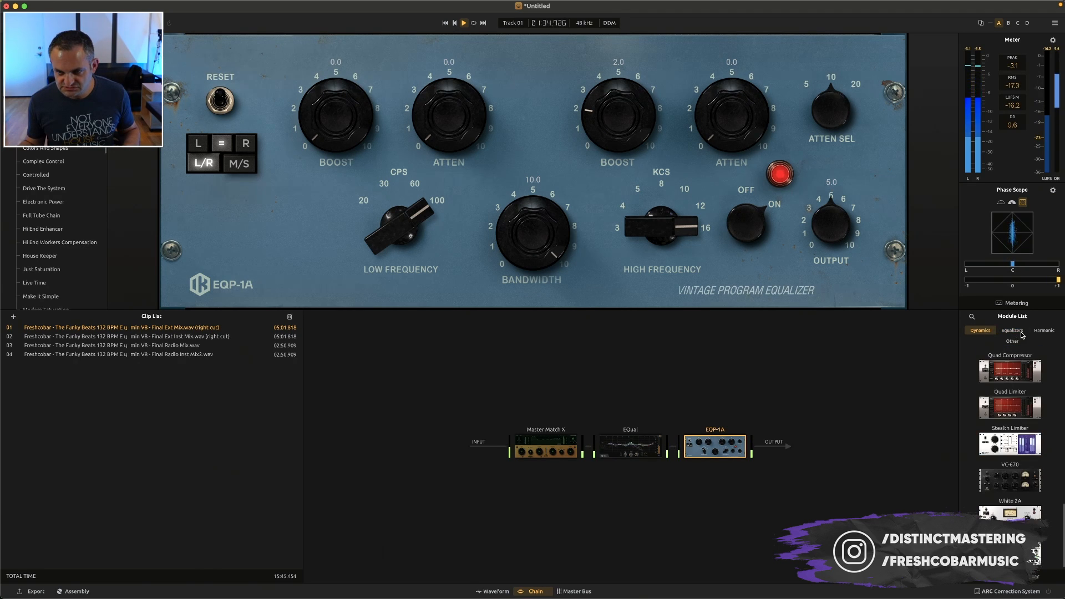
{"action": "scroll", "coordinate": [1032, 444], "scroll_direction": "up", "scroll_amount": 5}
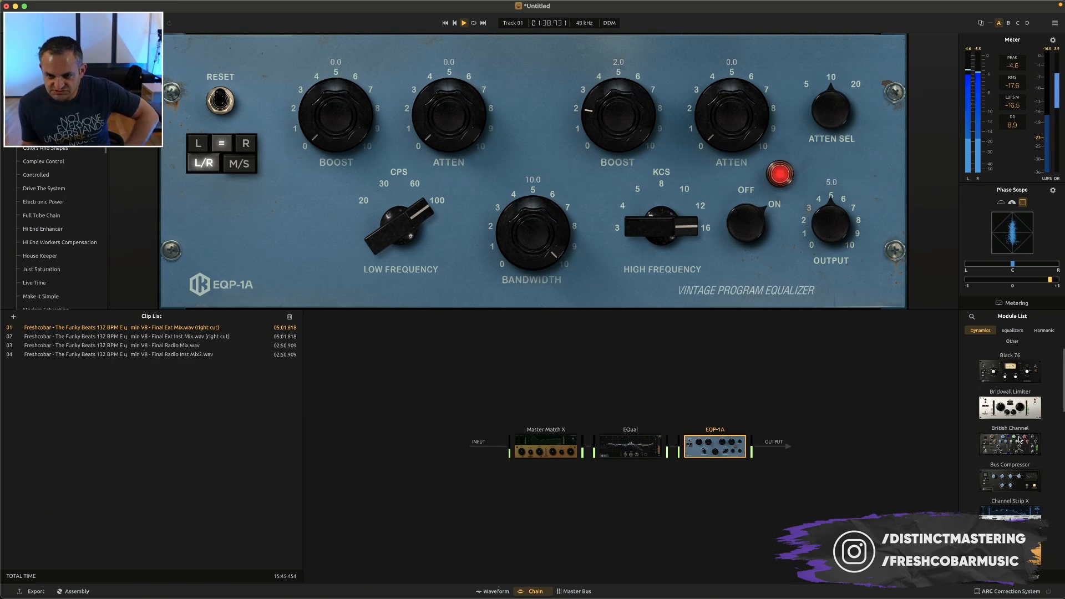
Add a Bus Compressor after the EQP-1A in the chain and play the clip through it
{"action": "key", "text": "space"}
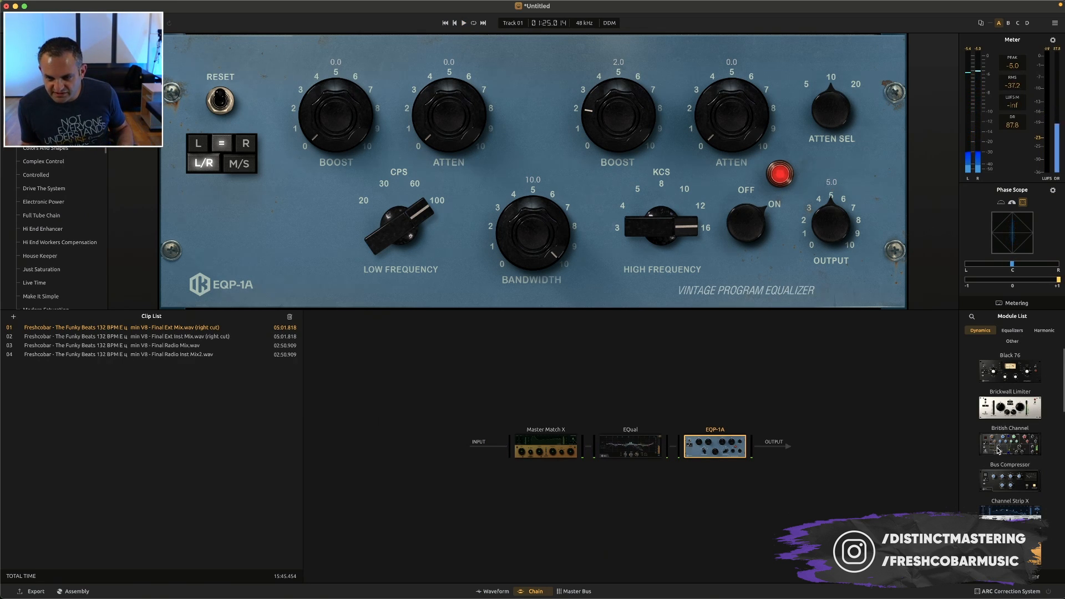
{"action": "left_click_drag", "start_coordinate": [1008, 484], "coordinate": [760, 447]}
{"action": "key", "text": "space"}
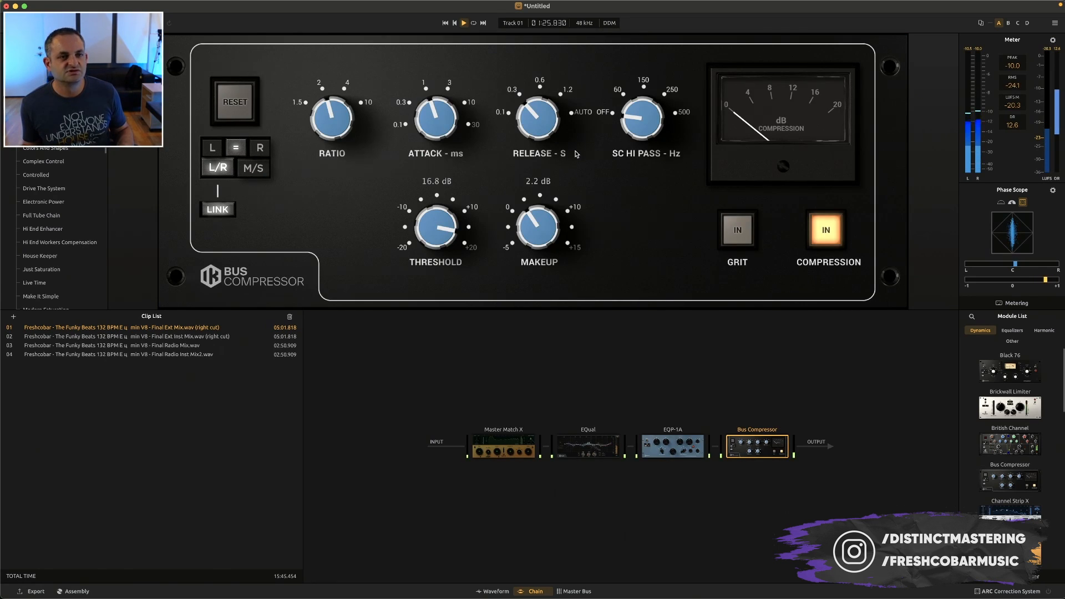
Set the Bus Compressor's attack to 3 ms, release to 0.6 s, threshold to 14.5 dB and makeup to 5.8 dB
{"action": "left_click_drag", "start_coordinate": [447, 233], "coordinate": [451, 235]}
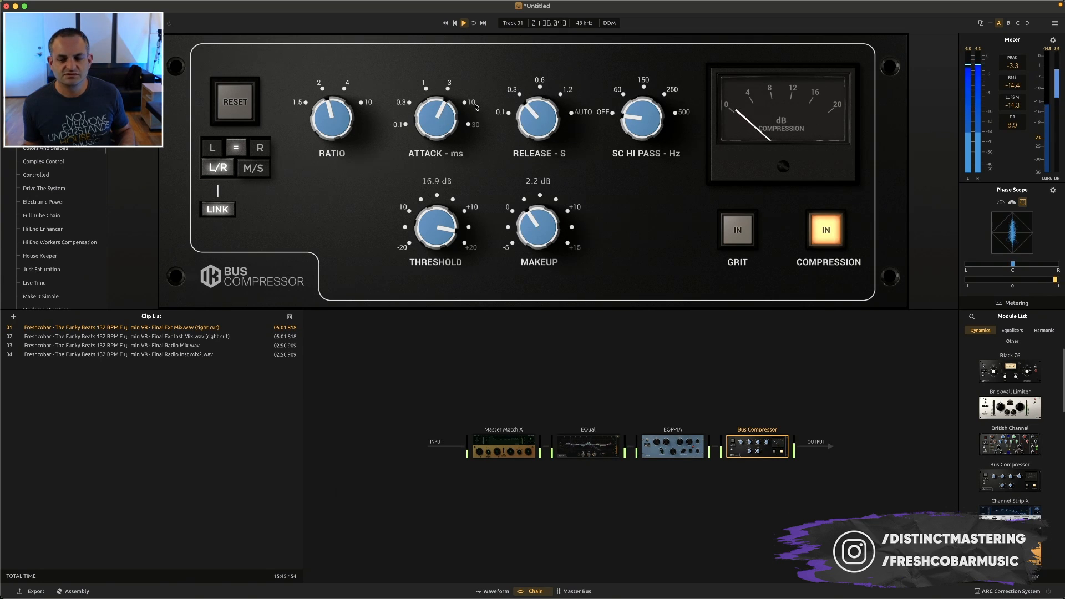
{"action": "left_click_drag", "start_coordinate": [549, 129], "coordinate": [553, 74]}
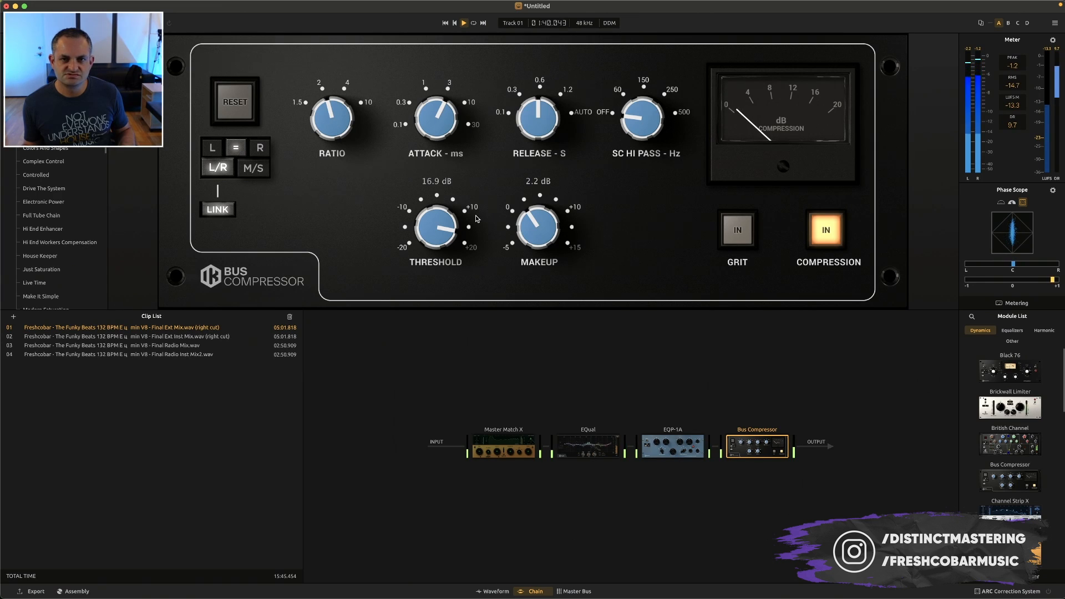
{"action": "left_click_drag", "start_coordinate": [461, 234], "coordinate": [445, 245]}
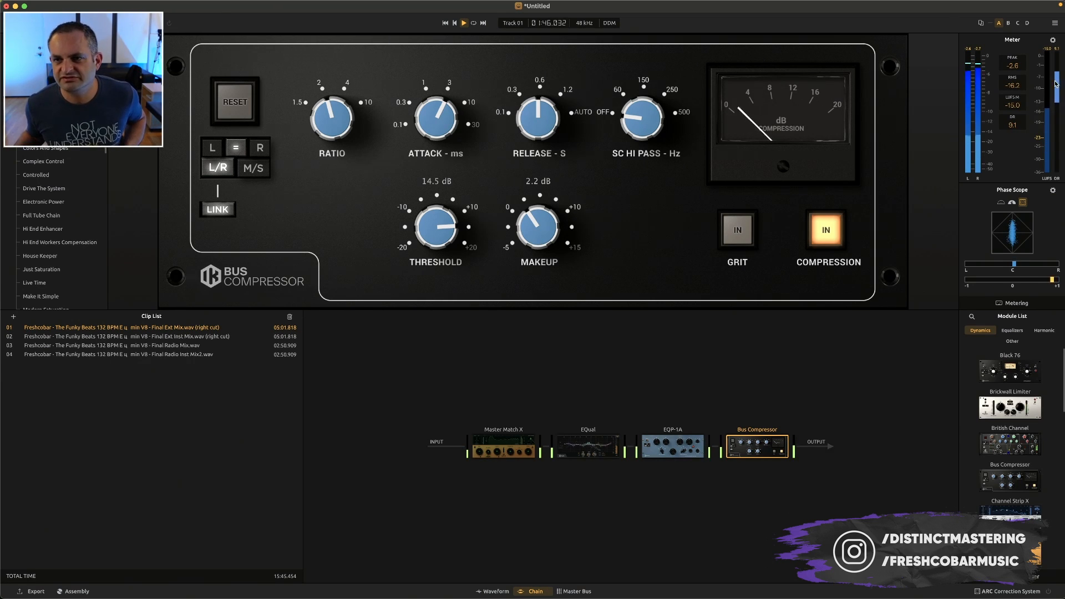
{"action": "left_click_drag", "start_coordinate": [535, 240], "coordinate": [519, 261]}
{"action": "left_click_drag", "start_coordinate": [533, 222], "coordinate": [548, 182]}
{"action": "left_click_drag", "start_coordinate": [544, 234], "coordinate": [543, 223]}
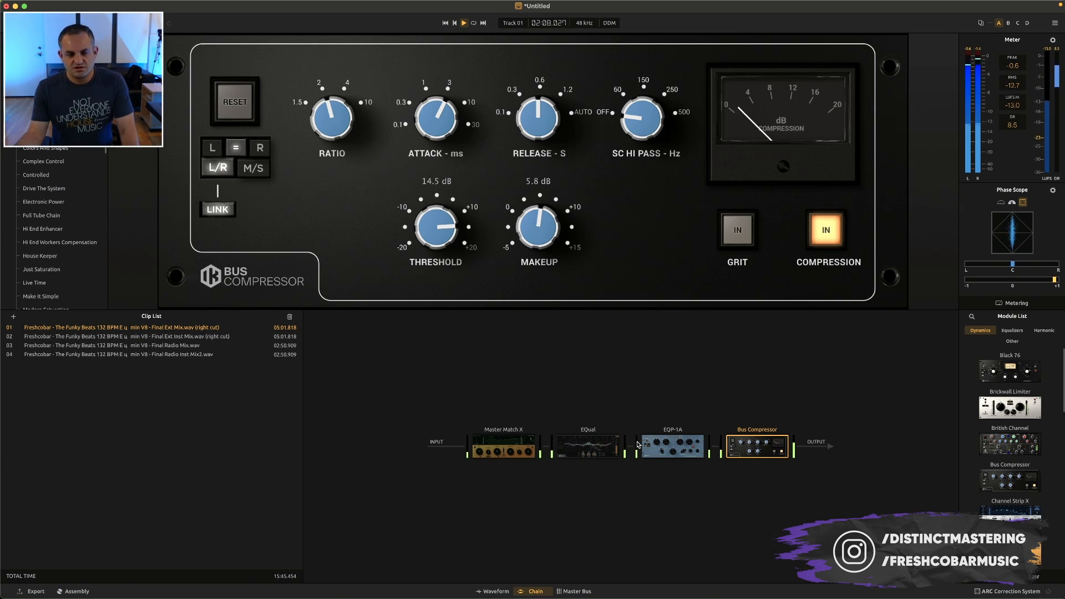
{"action": "key", "text": "space"}
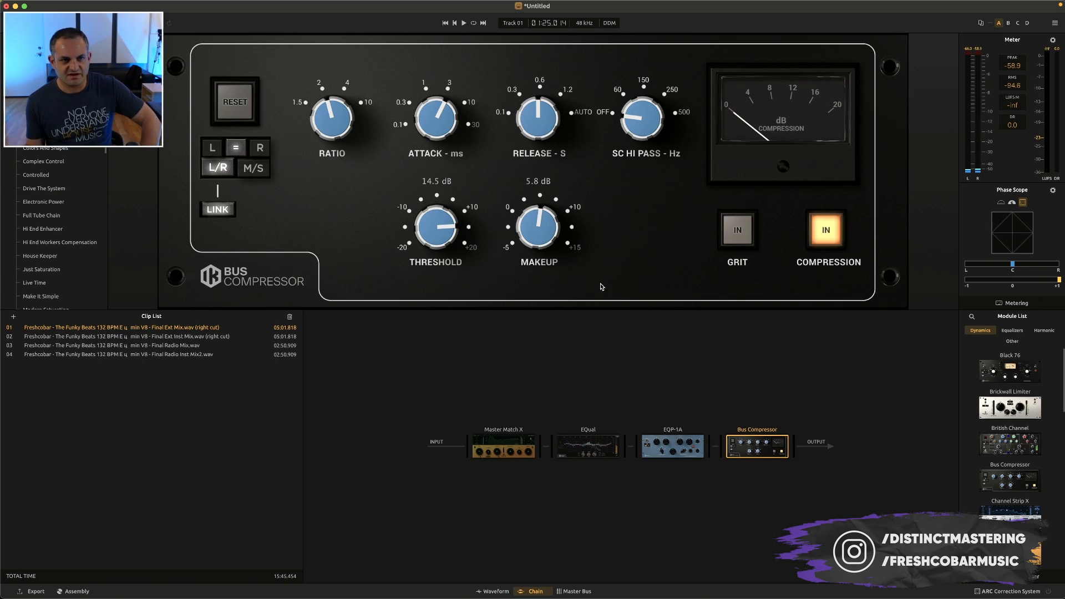
Insert a Linear Phase EQ from the equalizer modules between the EQP-1A and the Bus Compressor, and bypass the compressor for playback
{"action": "left_click", "coordinate": [1013, 330]}
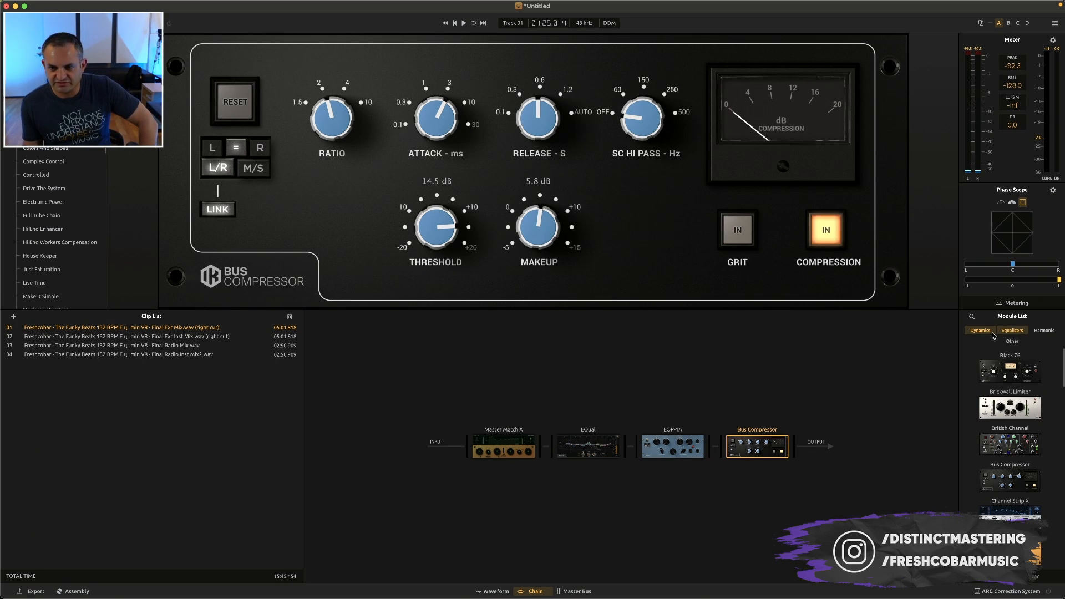
{"action": "scroll", "coordinate": [1024, 489], "scroll_direction": "down", "scroll_amount": 5}
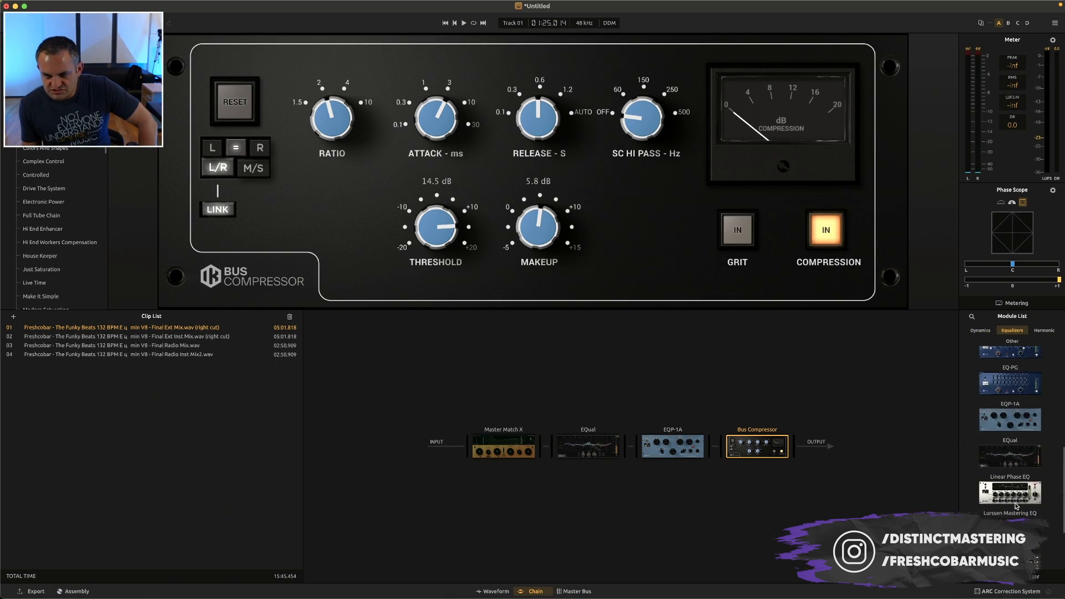
{"action": "scroll", "coordinate": [1016, 497], "scroll_direction": "down", "scroll_amount": 1}
{"action": "left_click_drag", "start_coordinate": [1023, 491], "coordinate": [714, 450]}
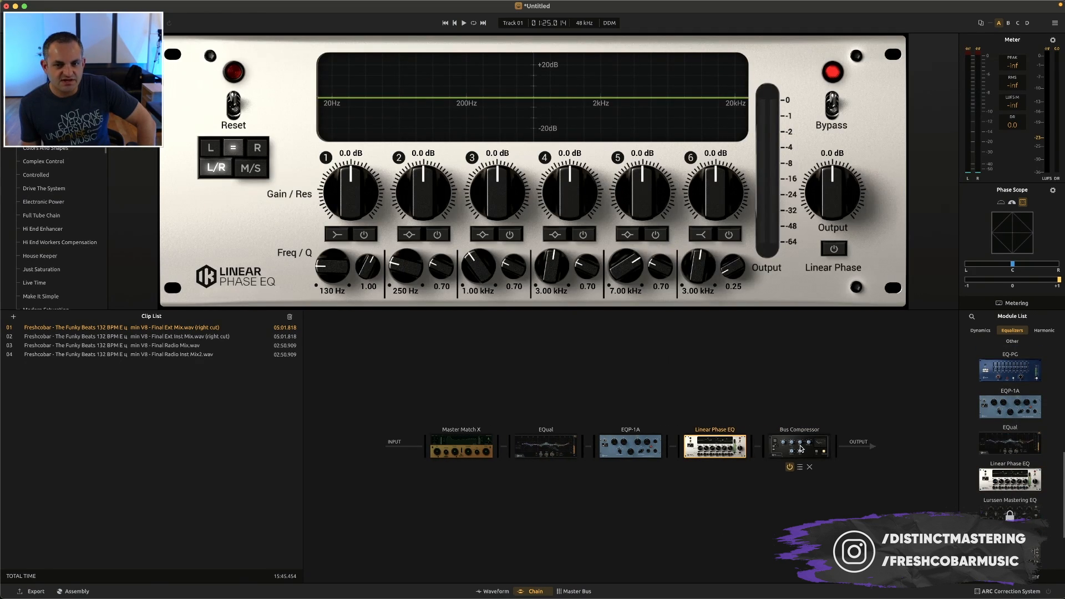
{"action": "left_click", "coordinate": [788, 468]}
{"action": "key", "text": "space"}
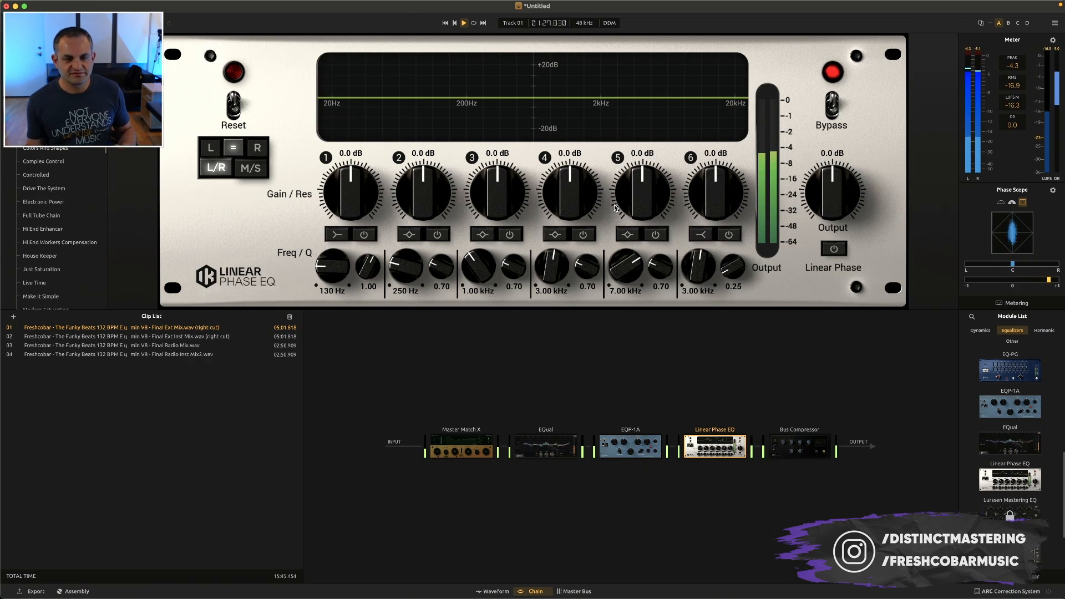
Enable the Linear Phase EQ's band 4 at 2.8 dB, 2.11 kHz and Q 0.20, and compare the module bypassed and enabled
{"action": "mouse_move", "coordinate": [567, 214]}
{"action": "left_mouse_down"}
{"action": "mouse_move", "coordinate": [568, 199]}
{"action": "mouse_move", "coordinate": [565, 207]}
{"action": "left_mouse_up"}
{"action": "left_click", "coordinate": [583, 235]}
{"action": "left_click_drag", "start_coordinate": [583, 270], "coordinate": [569, 324]}
{"action": "left_click_drag", "start_coordinate": [551, 267], "coordinate": [552, 286]}
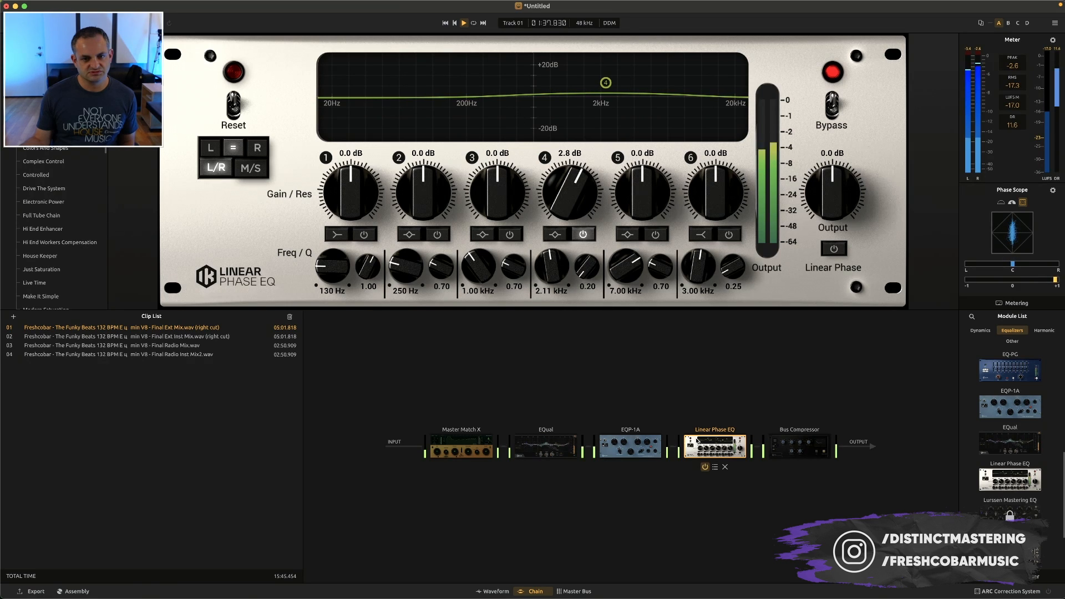
{"action": "left_click", "coordinate": [704, 467]}
{"action": "left_click", "coordinate": [703, 467]}
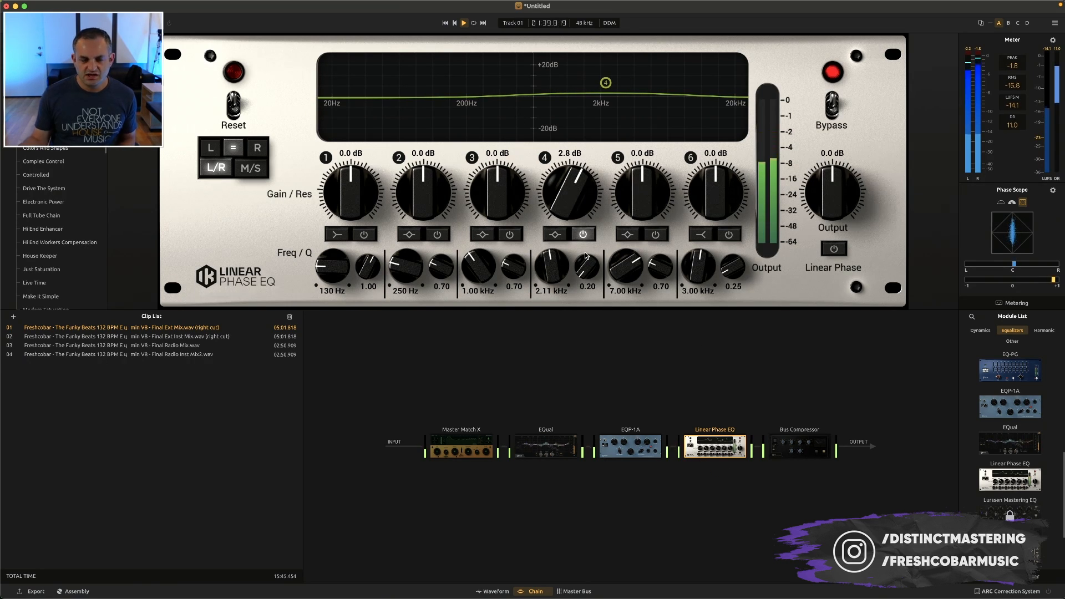
Lower the Linear Phase EQ's band 4 gain to 1.0 dB and compare the module bypassed and enabled
{"action": "key", "text": "space"}
{"action": "mouse_move", "coordinate": [579, 196]}
{"action": "left_mouse_down"}
{"action": "mouse_move", "coordinate": [563, 211]}
{"action": "mouse_move", "coordinate": [569, 190]}
{"action": "left_mouse_up"}
{"action": "key", "text": "space"}
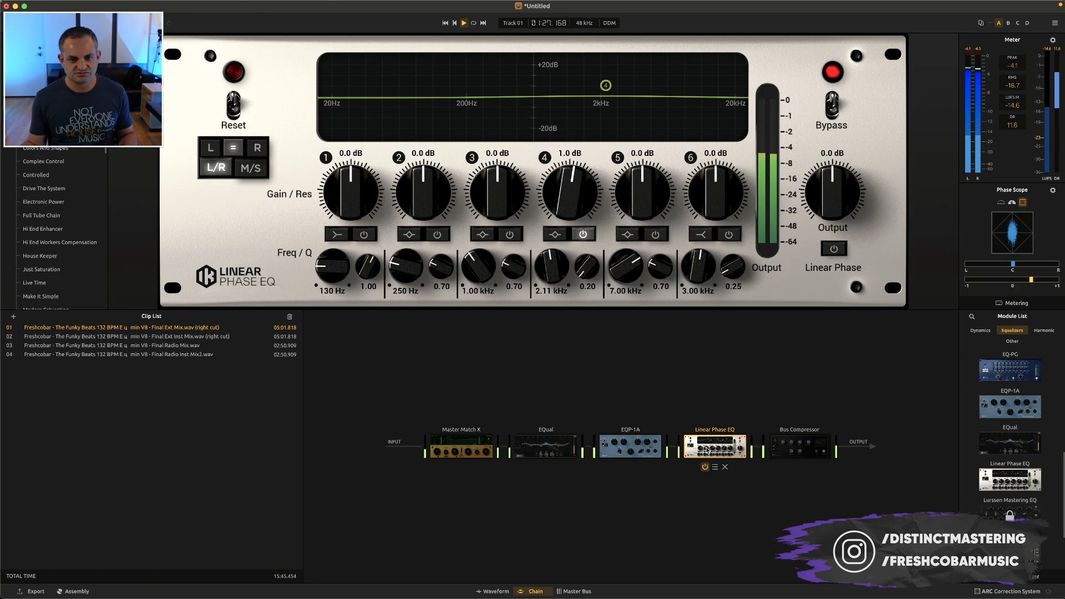
{"action": "left_click", "coordinate": [705, 466]}
{"action": "left_click", "coordinate": [705, 467]}
Re-enable the Bus Compressor and reduce its makeup gain to 3.9 dB during playback
{"action": "mouse_move", "coordinate": [792, 468]}
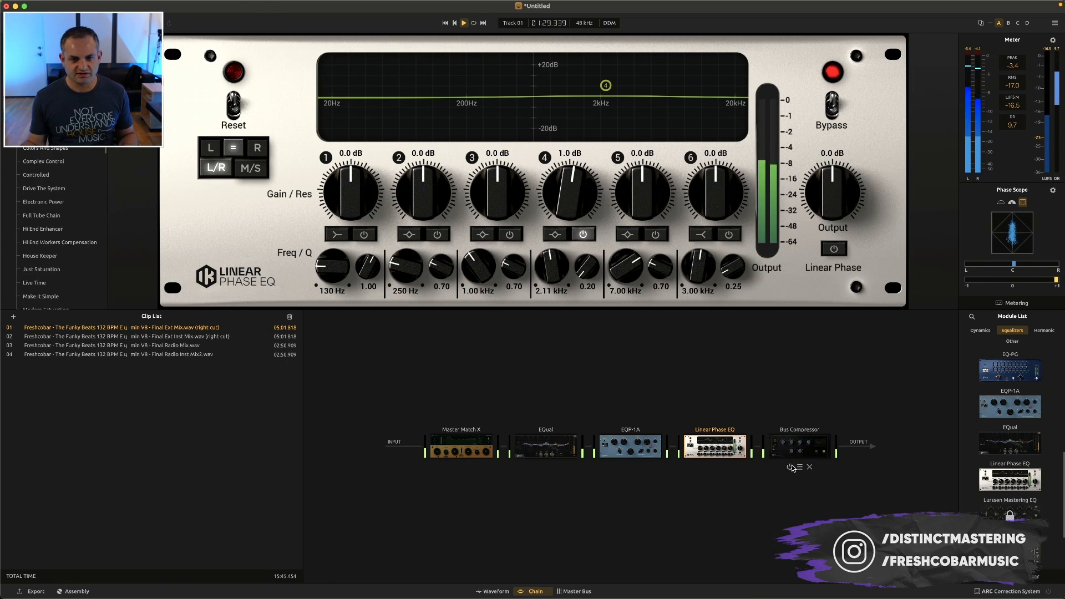
{"action": "left_click", "coordinate": [799, 447]}
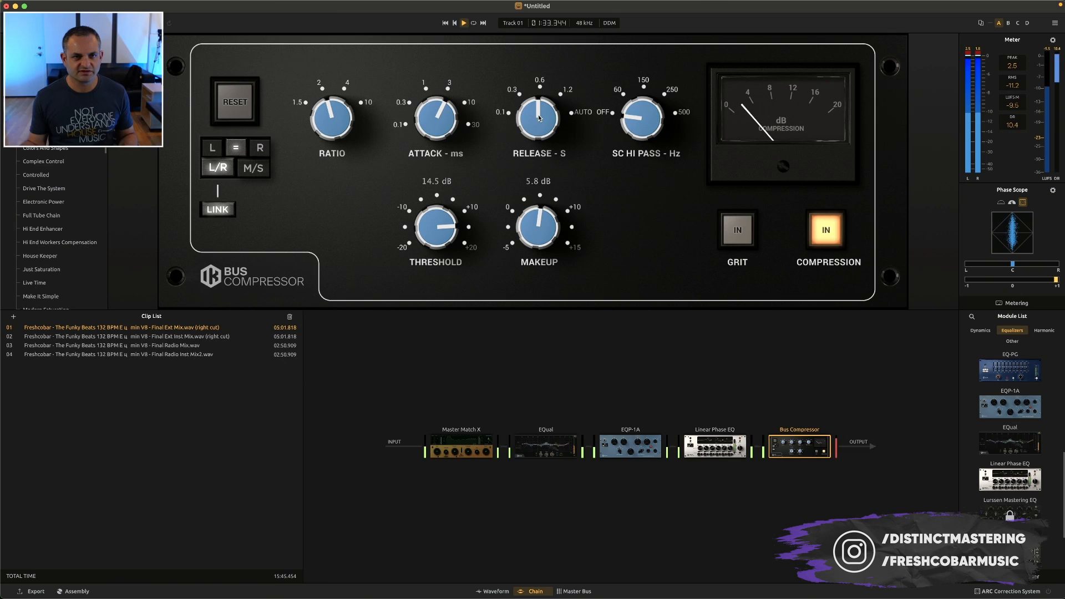
{"action": "left_click_drag", "start_coordinate": [540, 237], "coordinate": [536, 248]}
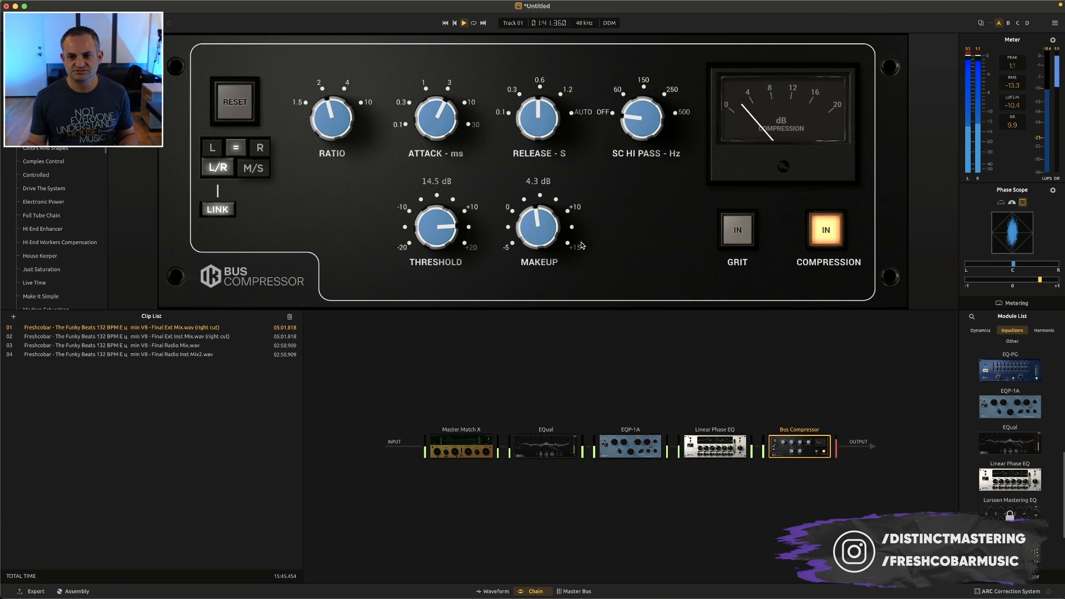
{"action": "left_click_drag", "start_coordinate": [541, 238], "coordinate": [539, 243]}
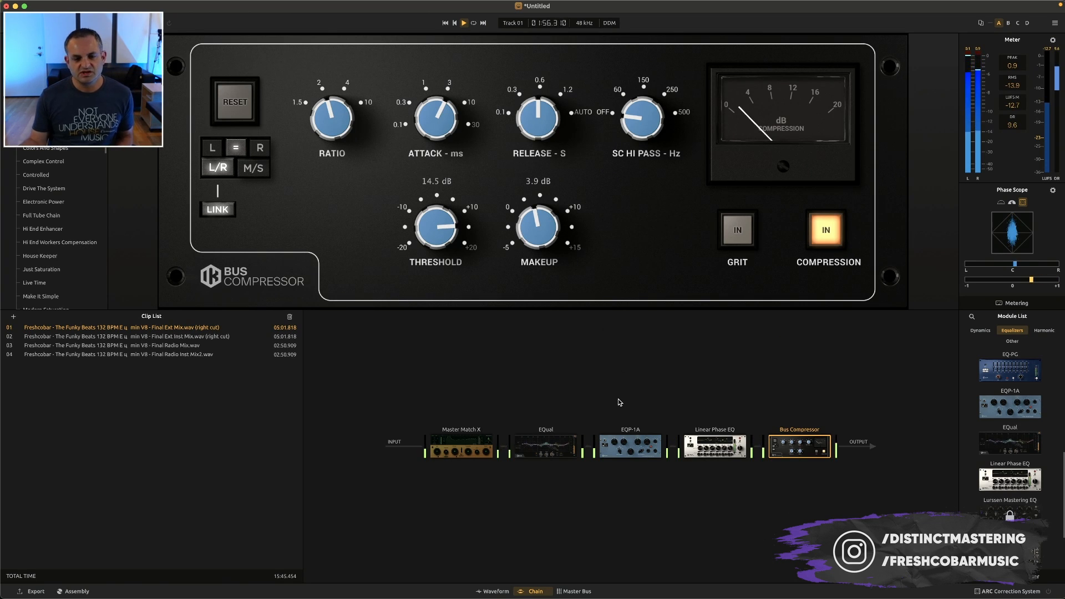
{"action": "key", "text": "space"}
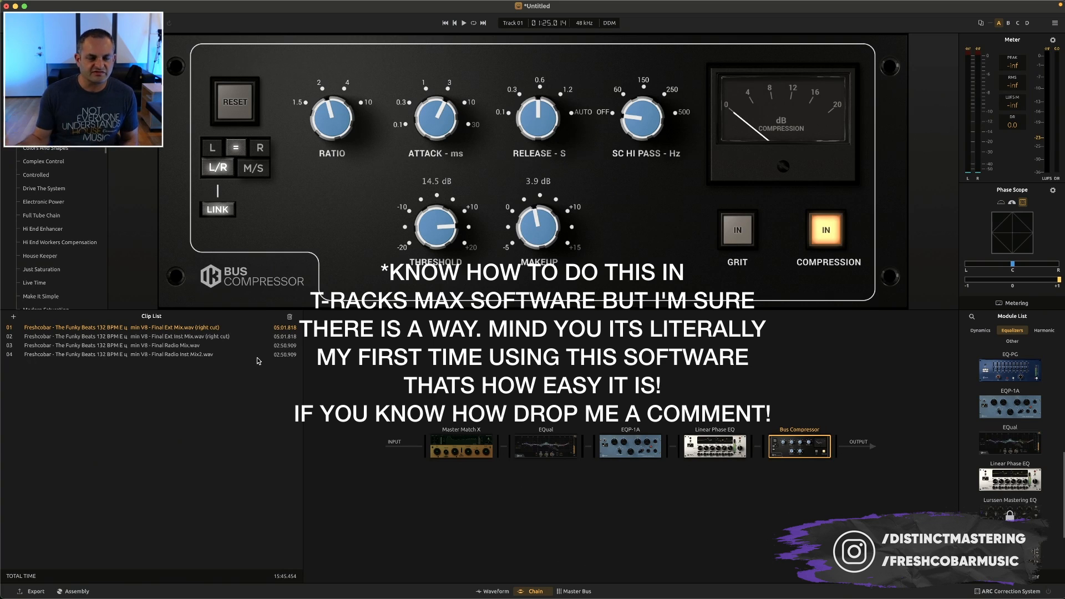
{"action": "key", "text": "space"}
{"action": "key", "text": "space"}
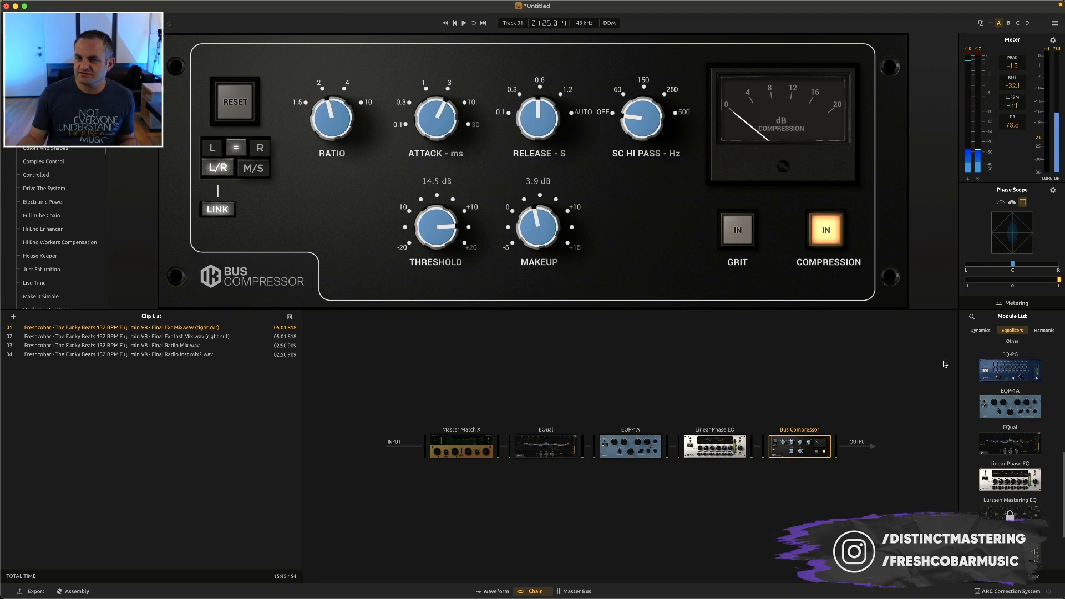
{"action": "scroll", "coordinate": [1010, 421], "scroll_direction": "up", "scroll_amount": 5}
{"action": "left_click", "coordinate": [1054, 190]}
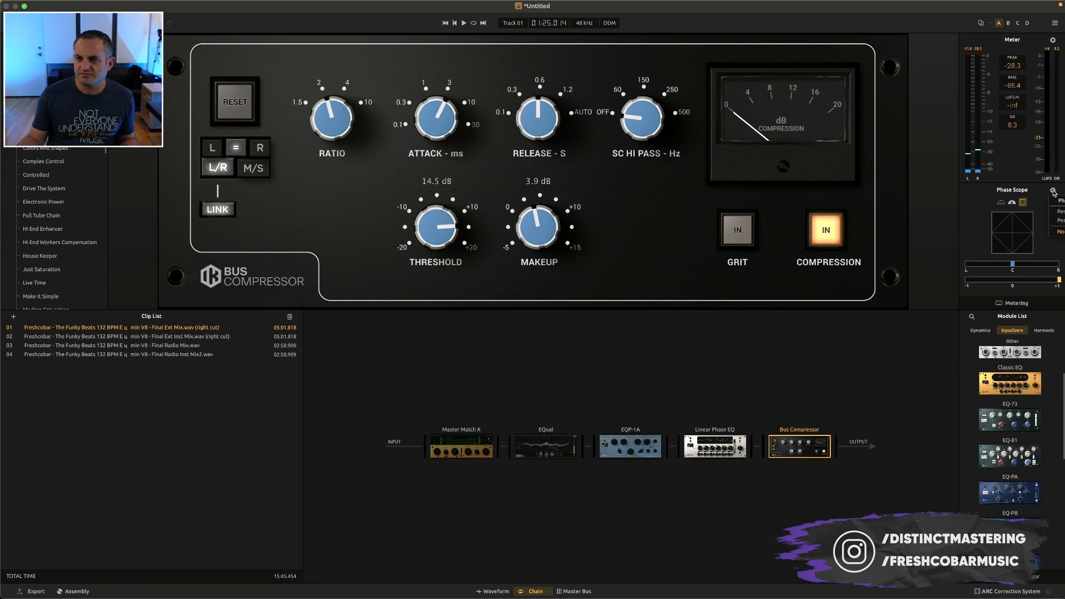
{"action": "left_click", "coordinate": [1051, 193]}
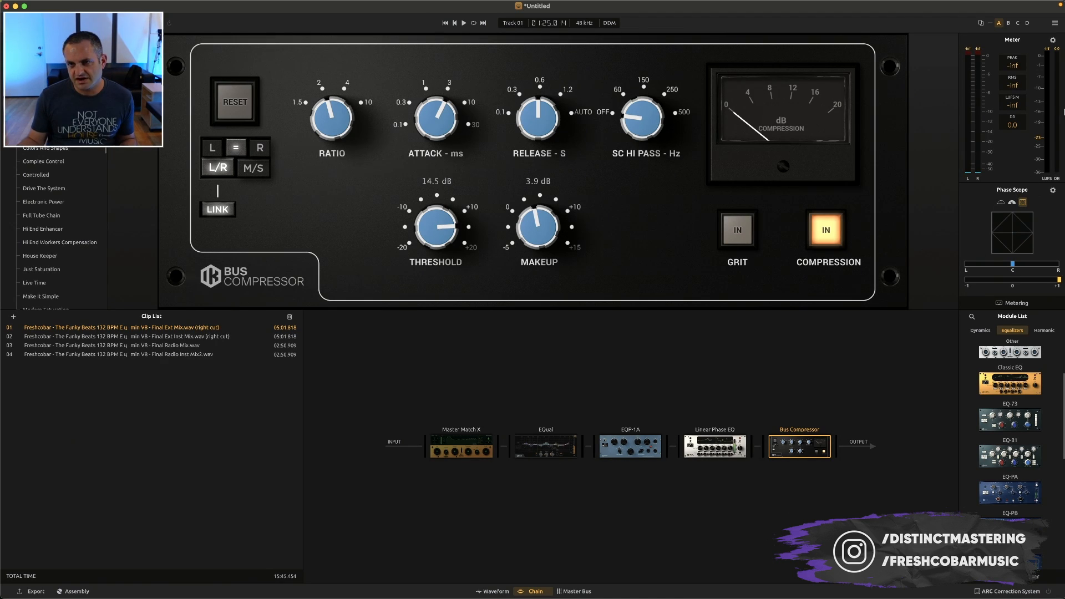
Switch the meter's peak reading to true peak and check it by playing the clip briefly
{"action": "left_click", "coordinate": [1056, 43]}
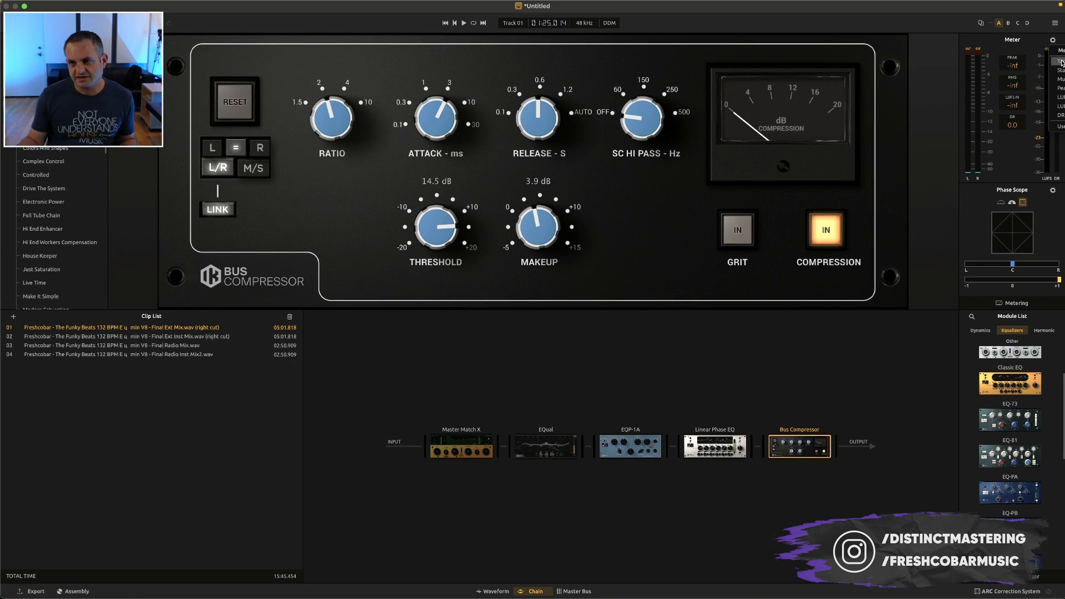
{"action": "left_click", "coordinate": [1024, 177]}
{"action": "left_click_drag", "start_coordinate": [1063, 187], "coordinate": [970, 47]}
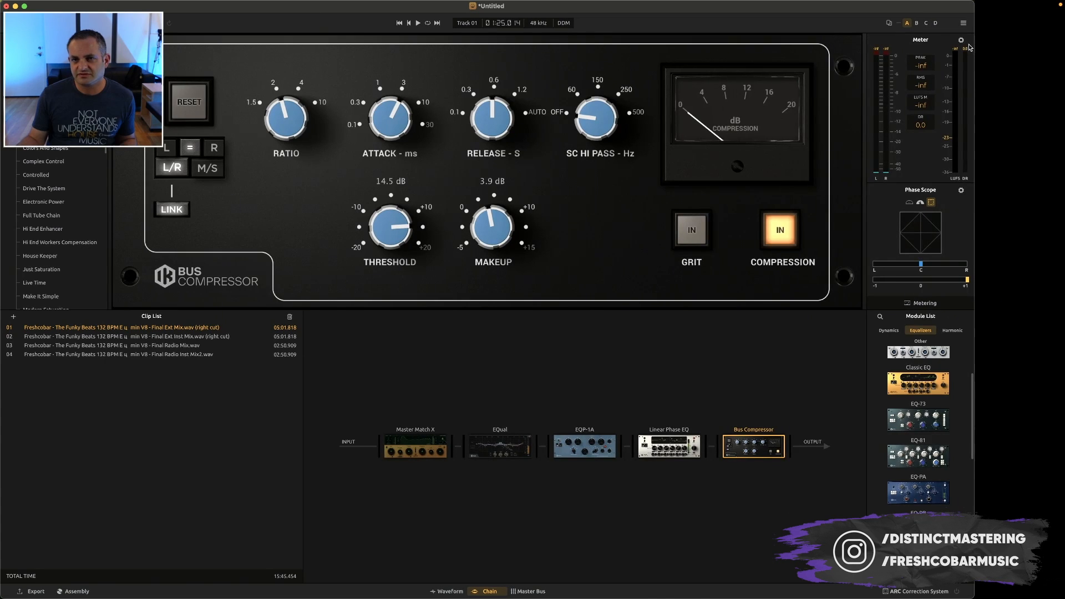
{"action": "left_click", "coordinate": [962, 40]}
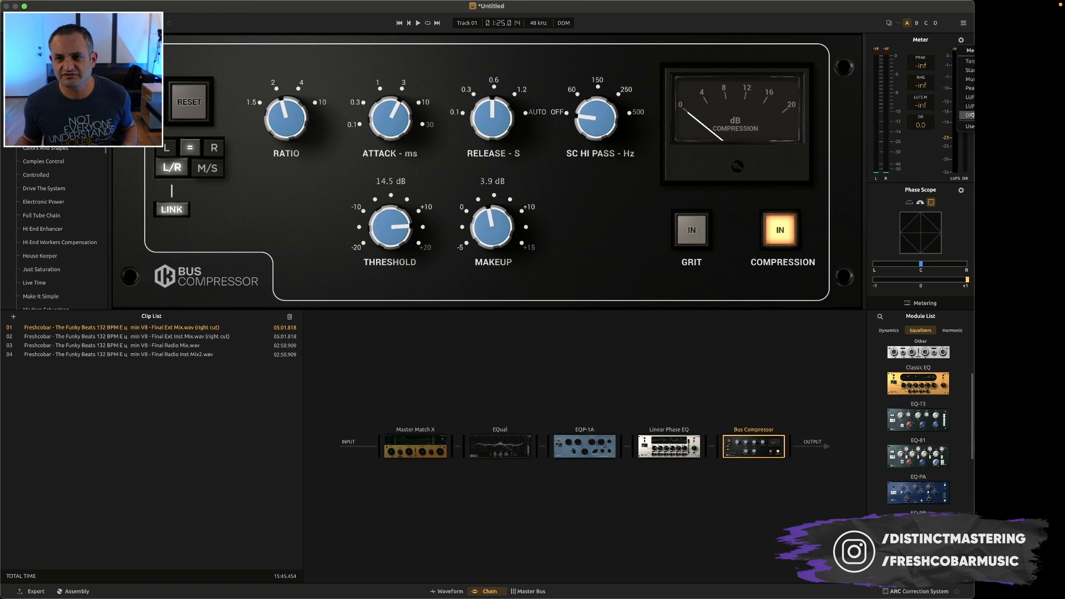
{"action": "left_click", "coordinate": [969, 131]}
{"action": "left_click_drag", "start_coordinate": [975, 133], "coordinate": [1063, 133]}
{"action": "key", "text": "space"}
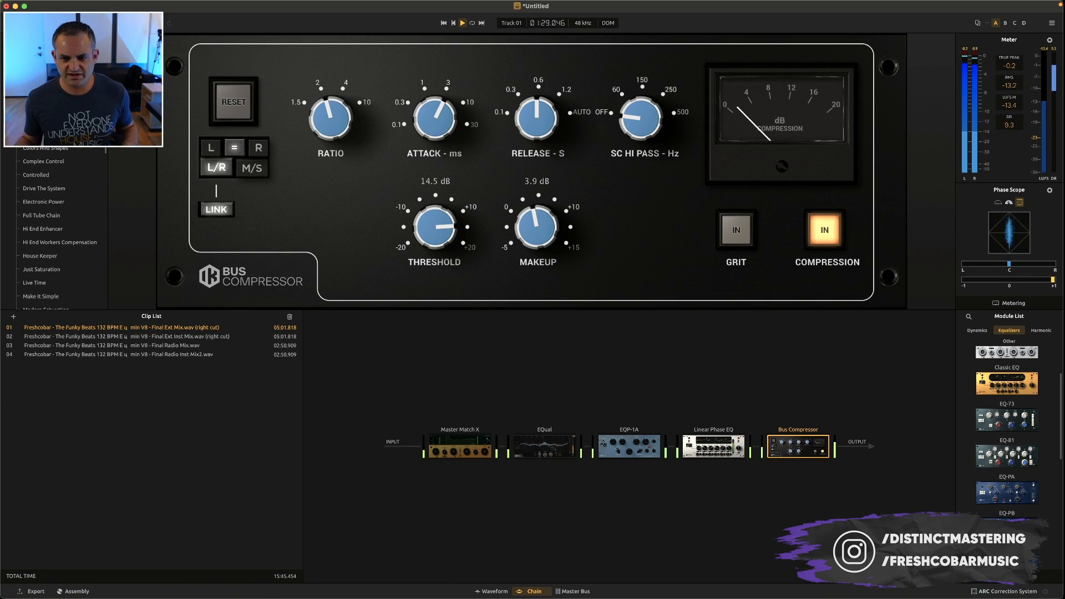
{"action": "key", "text": "space"}
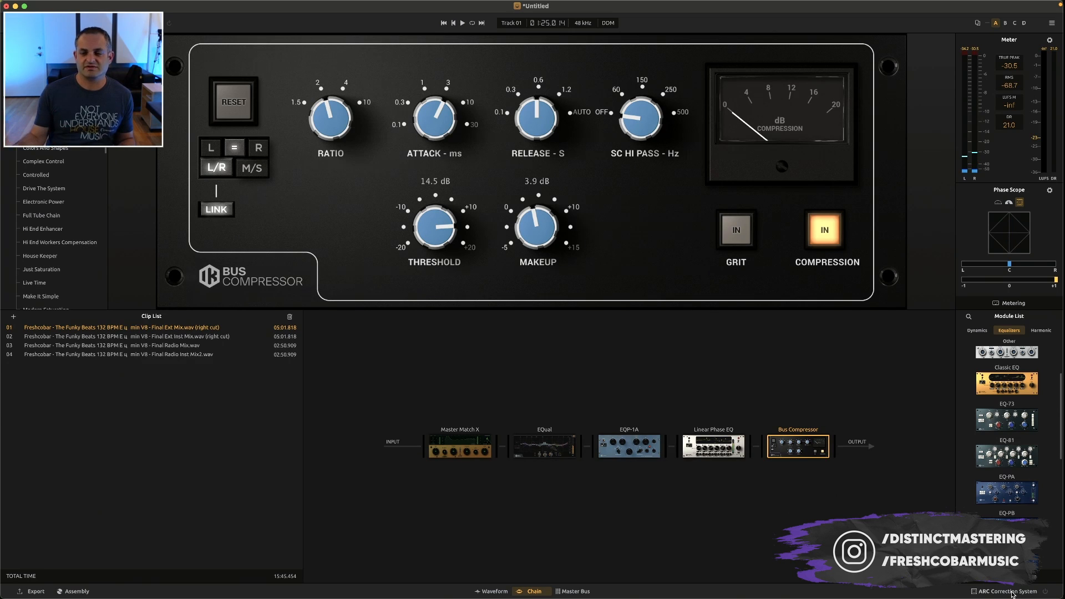
Compare the Bus Compressor with Grit on and off during playback, and leave Grit on
{"action": "key", "text": "space"}
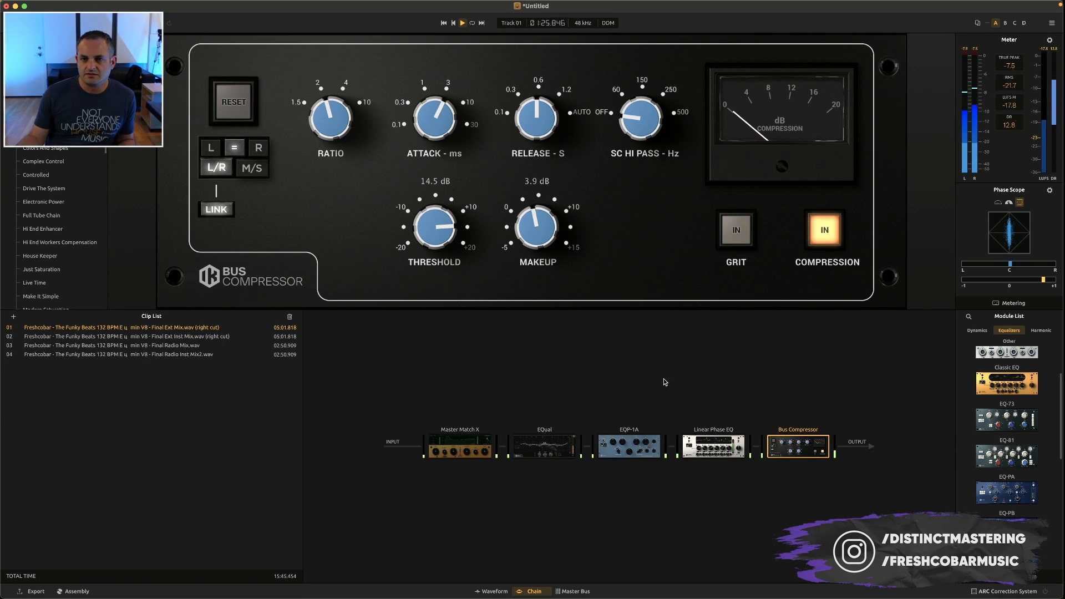
{"action": "left_click", "coordinate": [729, 238]}
{"action": "key", "text": "space"}
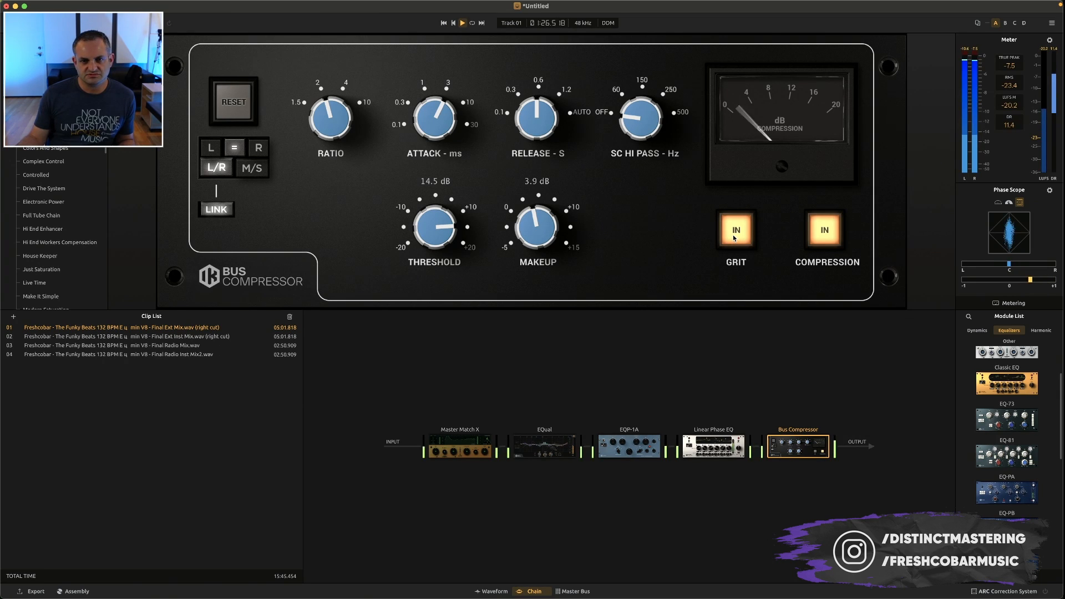
{"action": "left_click", "coordinate": [734, 238]}
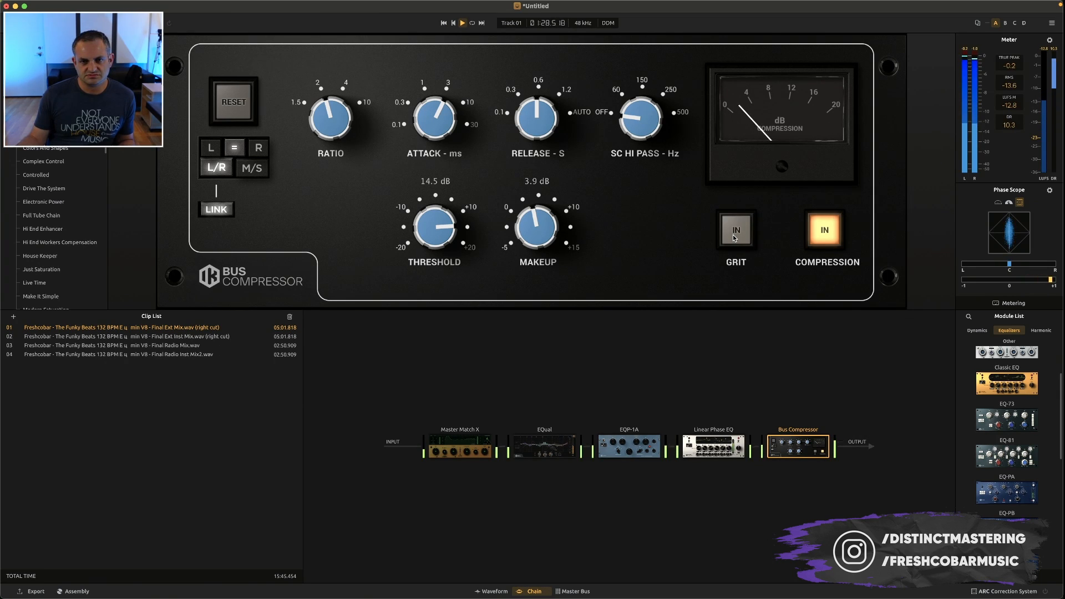
{"action": "left_click", "coordinate": [734, 238]}
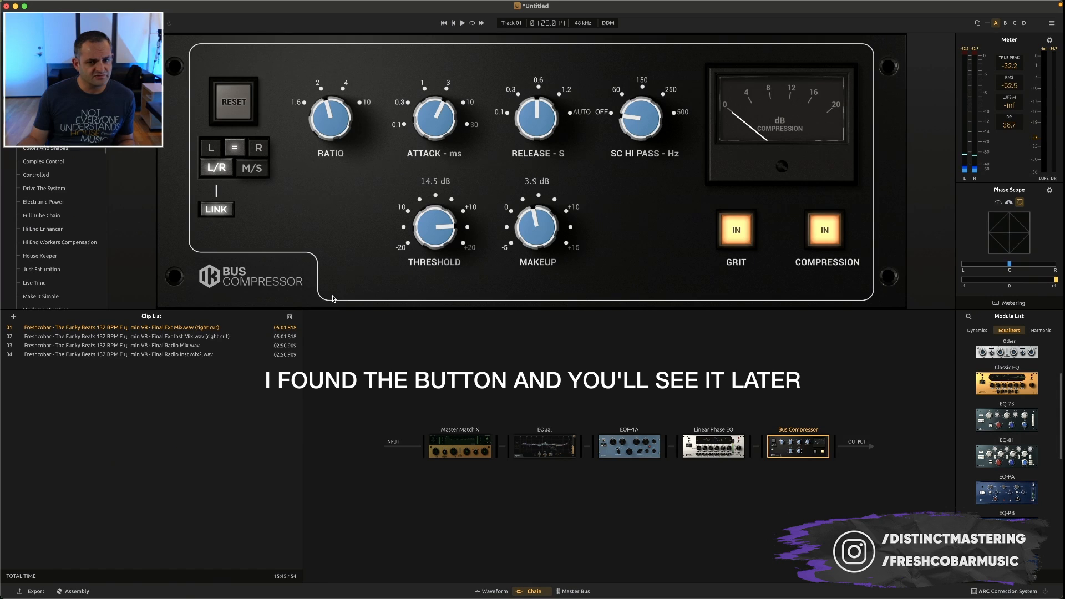
Add a Brickwall Limiter from the dynamics modules after the Bus Compressor and set its output ceiling to -0.1 dB
{"action": "scroll", "coordinate": [1026, 425], "scroll_direction": "up", "scroll_amount": 2}
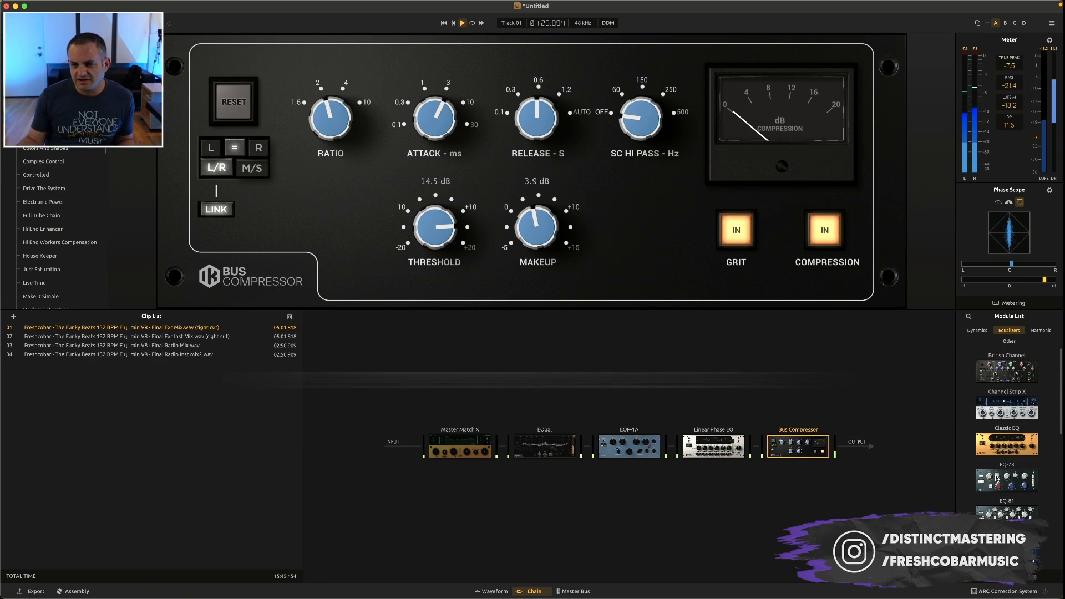
{"action": "left_click", "coordinate": [977, 331]}
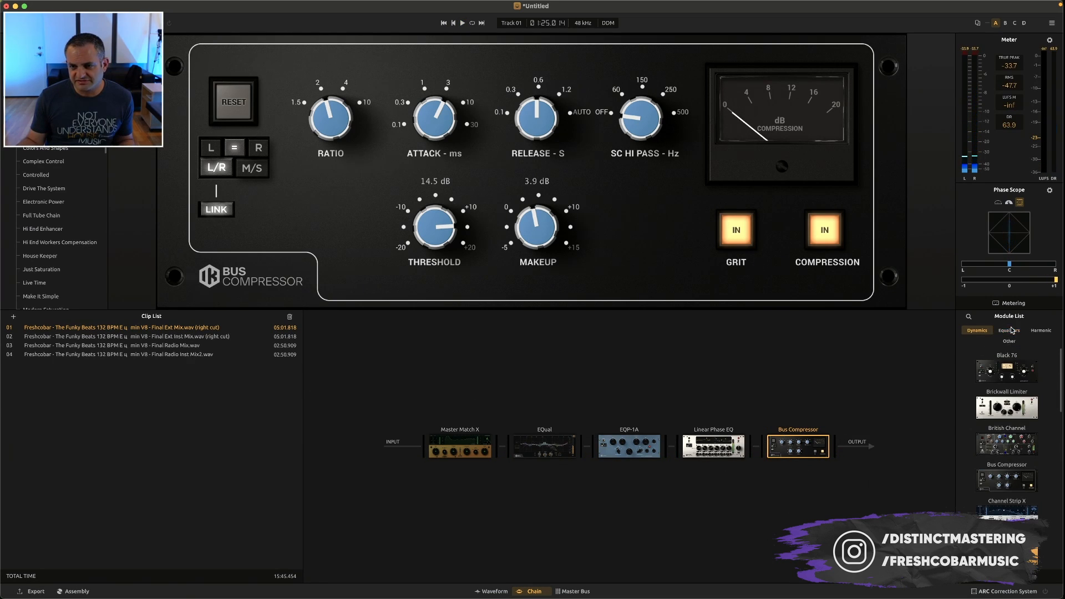
{"action": "left_click_drag", "start_coordinate": [998, 425], "coordinate": [864, 453]}
{"action": "key", "text": "space"}
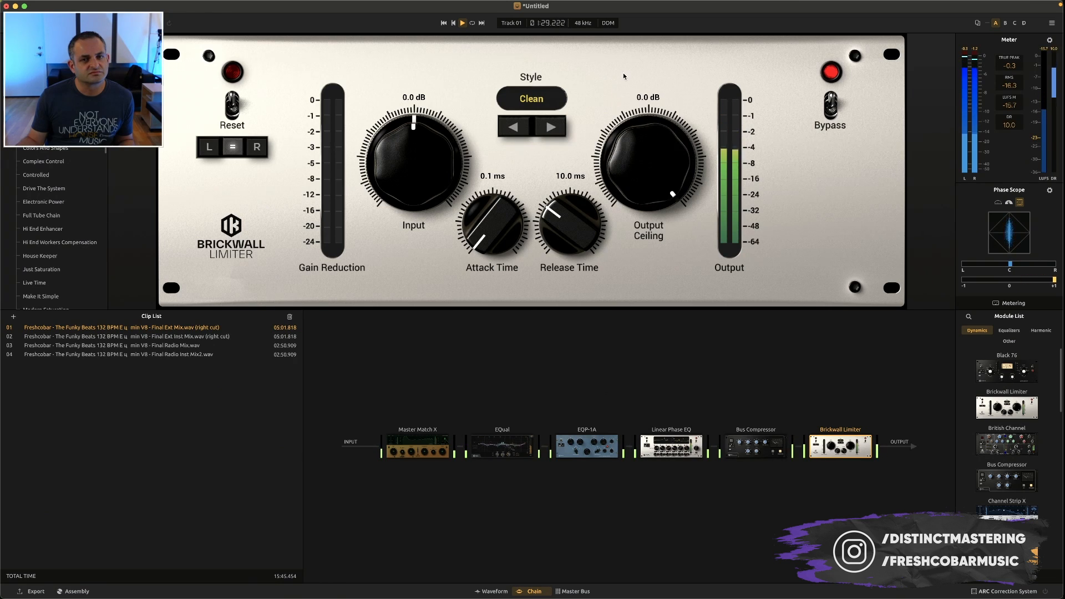
{"action": "scroll", "coordinate": [638, 174], "scroll_direction": "down", "scroll_amount": 1}
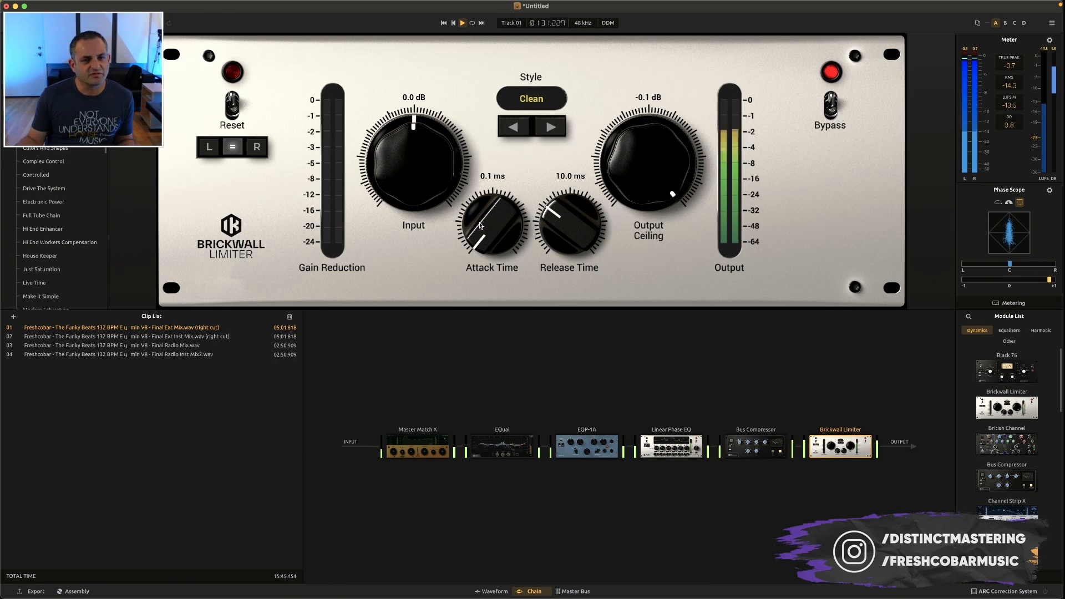
Raise the Brickwall Limiter's input to 5.0 dB while the clip plays
{"action": "left_click_drag", "start_coordinate": [443, 175], "coordinate": [440, 127]}
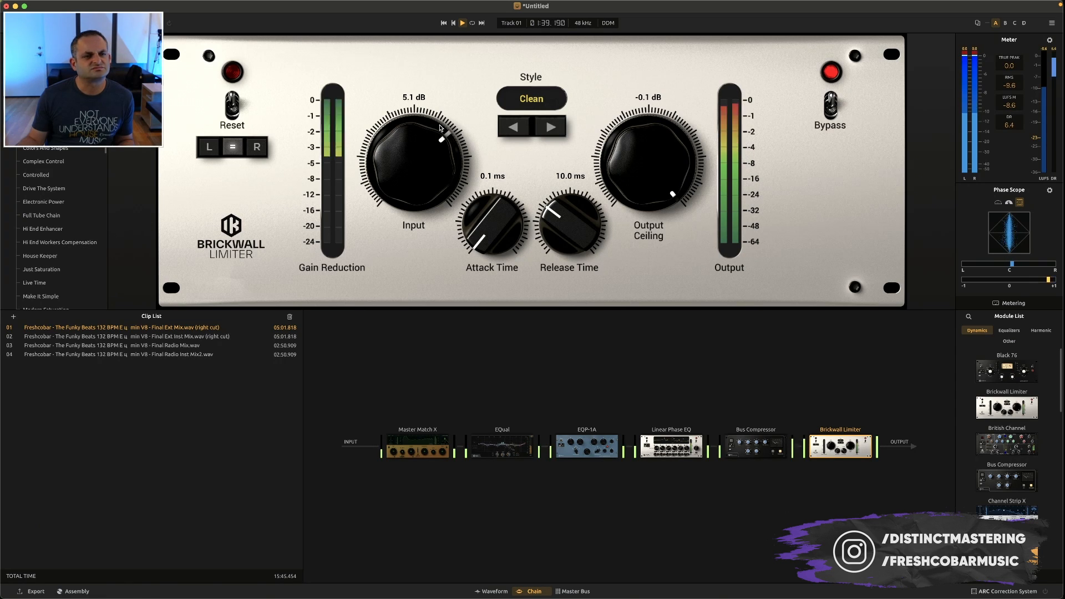
{"action": "left_click_drag", "start_coordinate": [417, 182], "coordinate": [416, 183]}
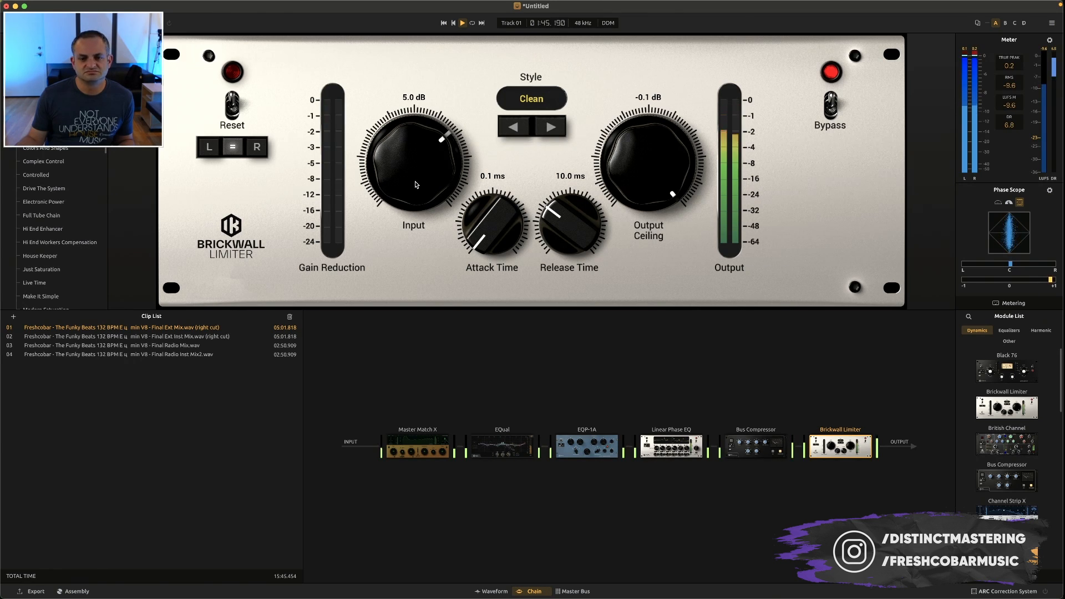
{"action": "key", "text": "space"}
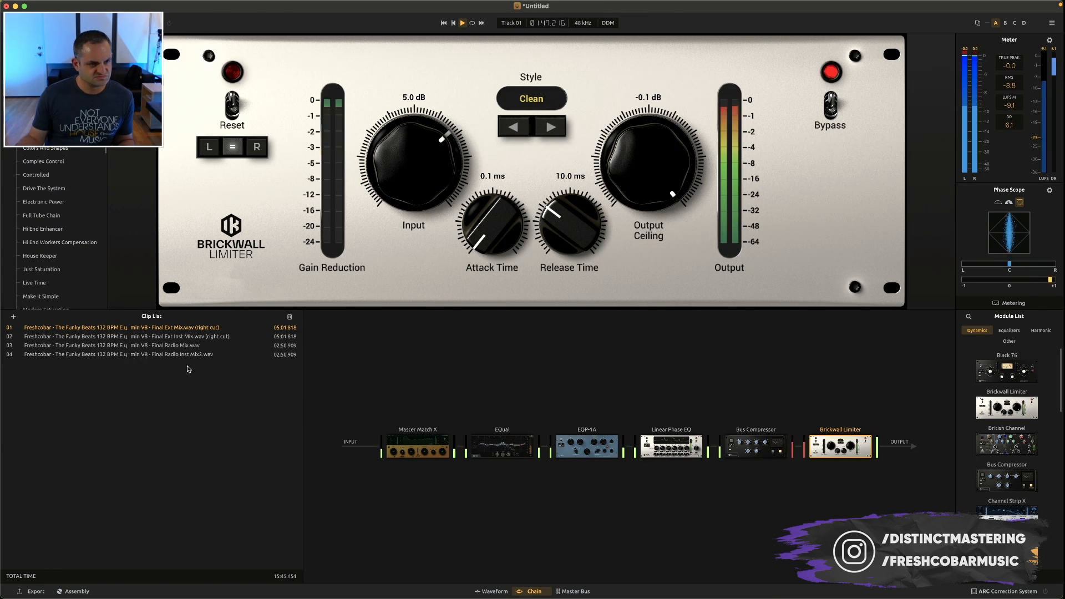
Check which modules are in clip 02's chain and return to clip 01
{"action": "left_click", "coordinate": [183, 336]}
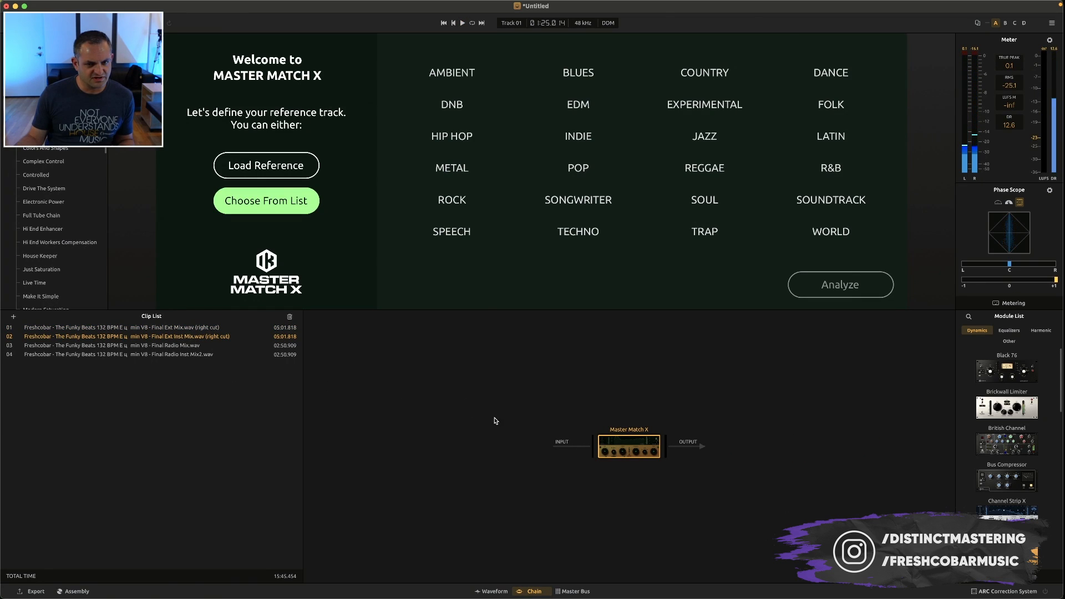
{"action": "left_click", "coordinate": [208, 328]}
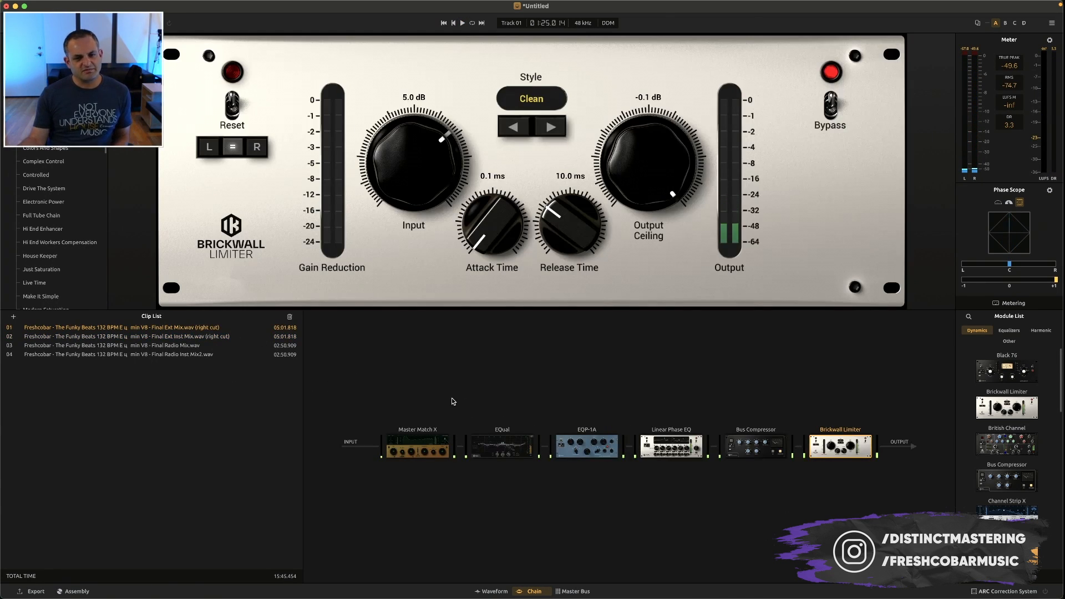
Show the master bus and compare its mono and stereo output during playback, leaving it on stereo
{"action": "left_click", "coordinate": [572, 592]}
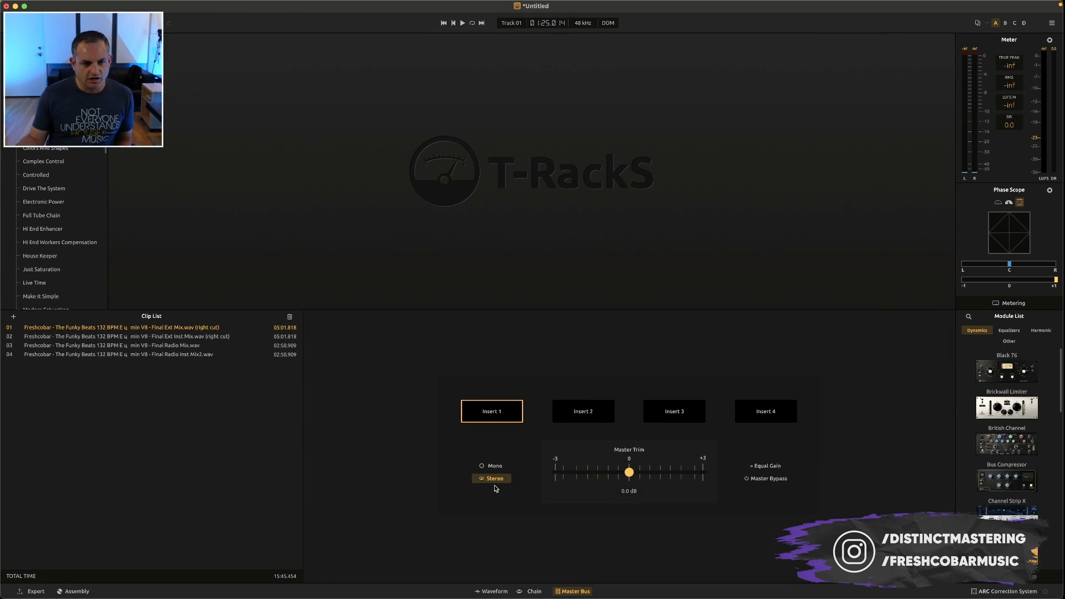
{"action": "key", "text": "space"}
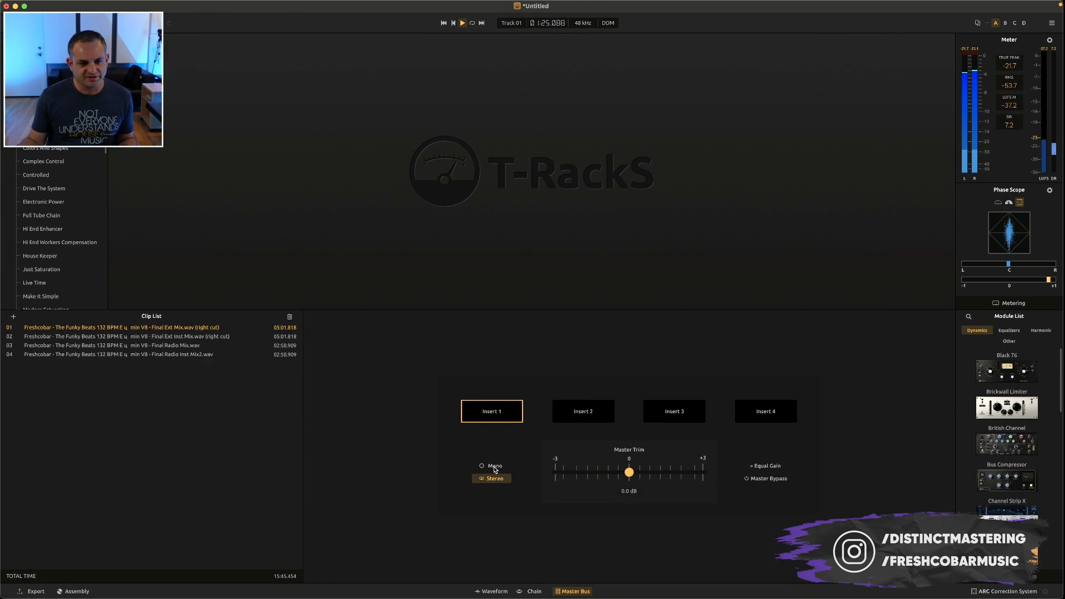
{"action": "left_click", "coordinate": [495, 467]}
{"action": "left_click", "coordinate": [494, 478]}
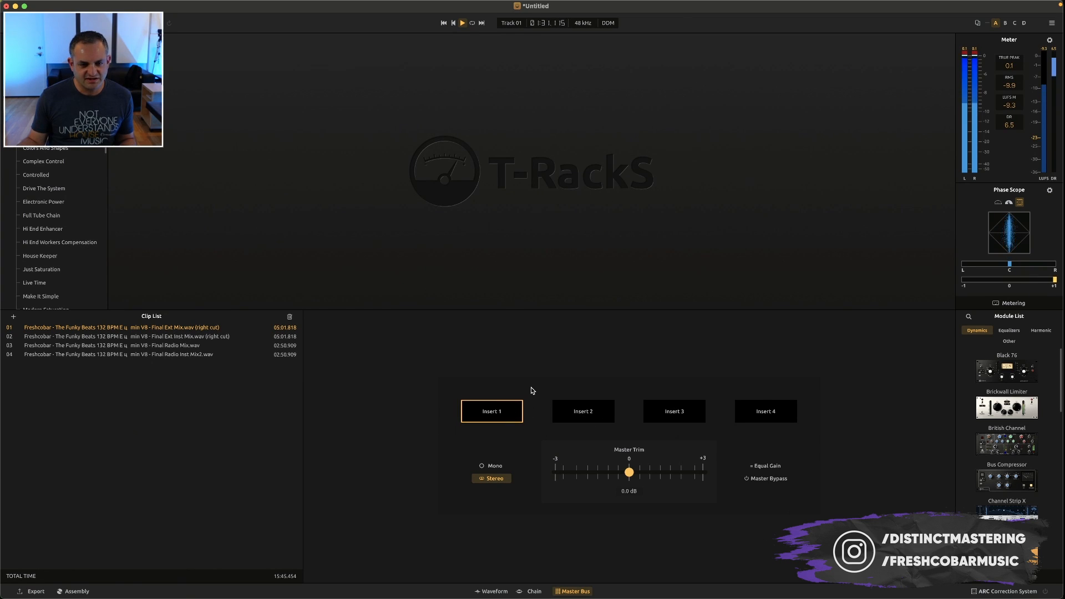
{"action": "key", "text": "space"}
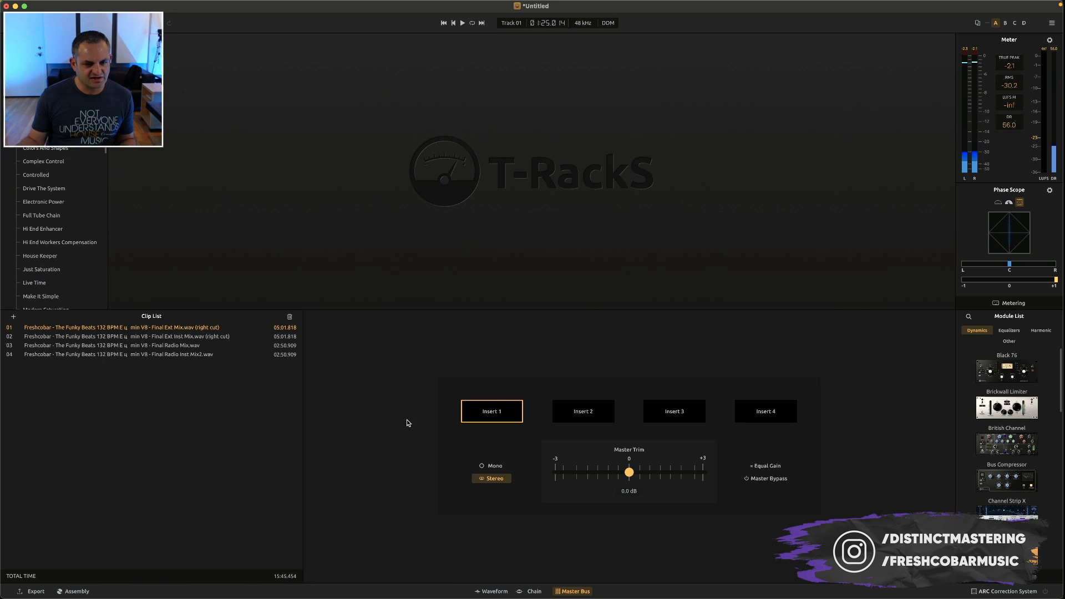
Delete the Final Ext Inst Mix, Final Radio Mix and Final Radio Inst Mix2 clips, keeping only the Final Ext Mix
{"action": "left_click", "coordinate": [167, 355]}
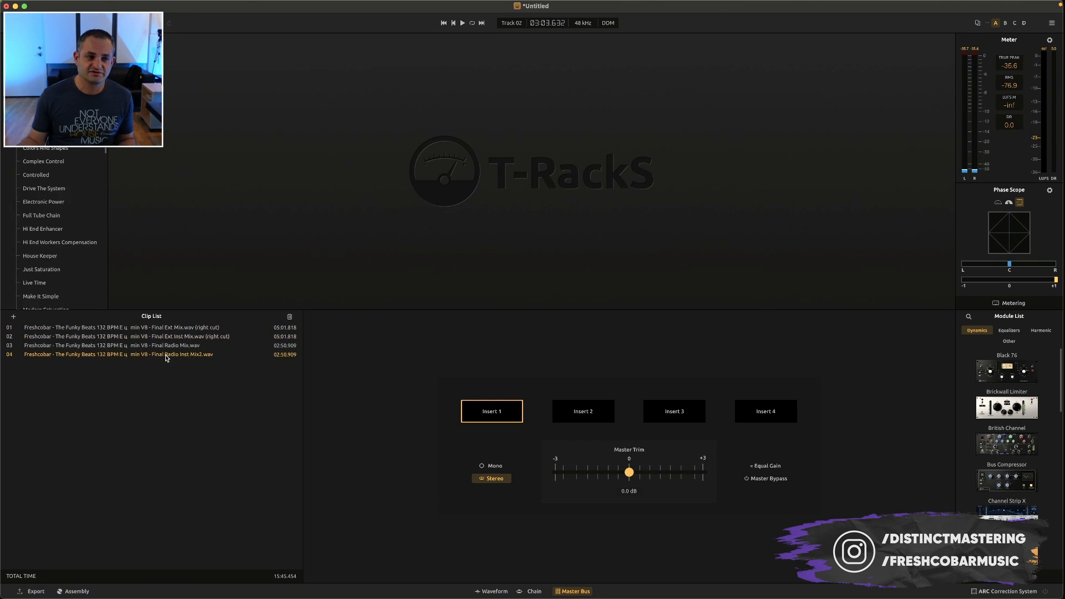
{"action": "left_click", "coordinate": [290, 316]}
{"action": "left_click", "coordinate": [738, 221]}
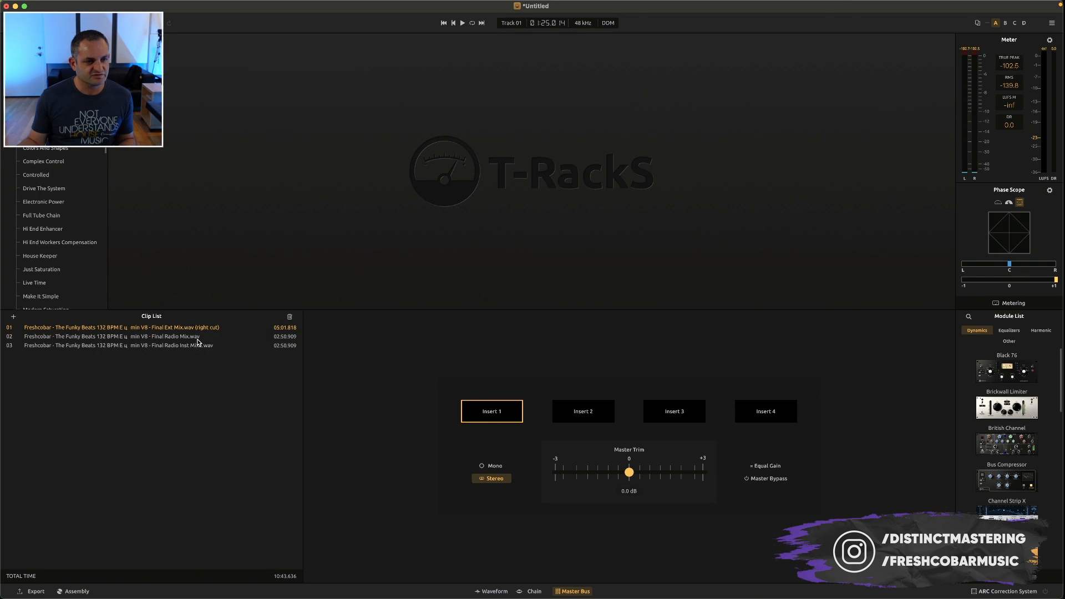
{"action": "key", "text": "Delete"}
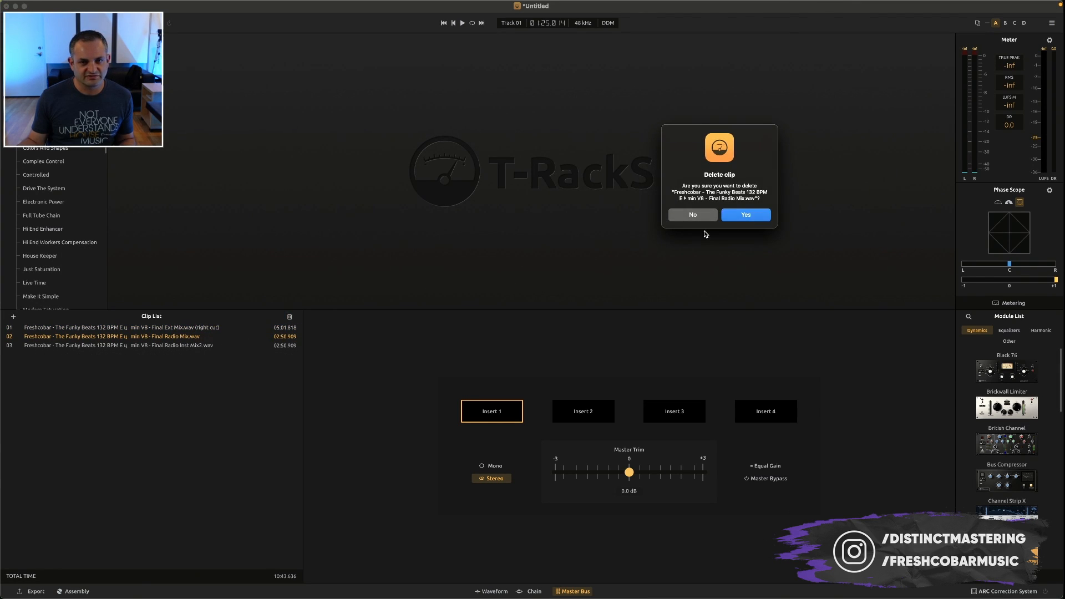
{"action": "left_click", "coordinate": [746, 217]}
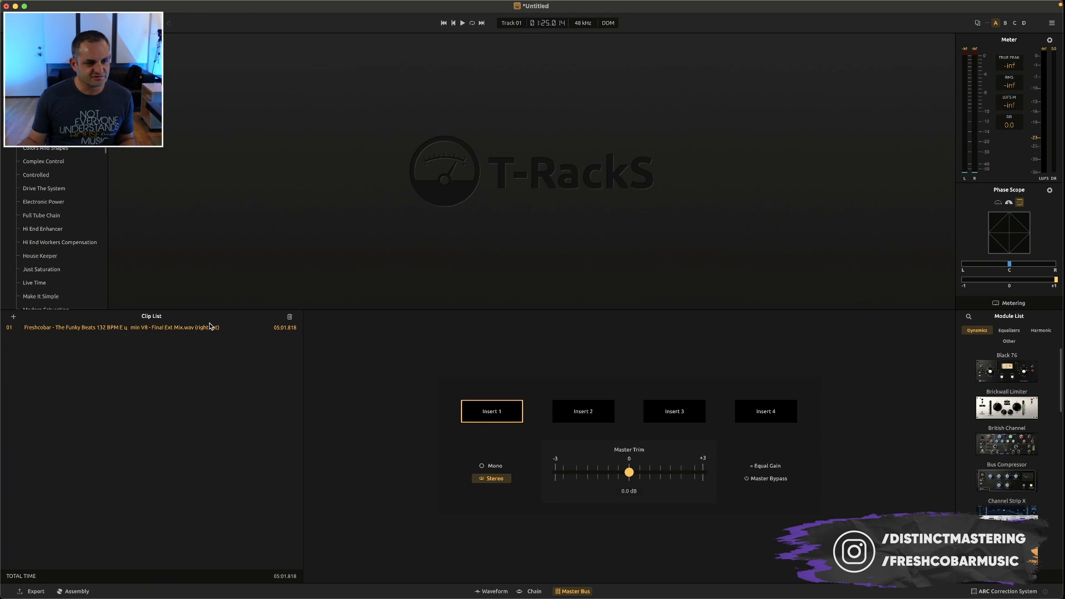
Place a Bus Compressor in Insert 3 of the master bus, ahead of the Brickwall Limiter in Insert 4
{"action": "left_click", "coordinate": [534, 592]}
{"action": "mouse_move", "coordinate": [511, 456]}
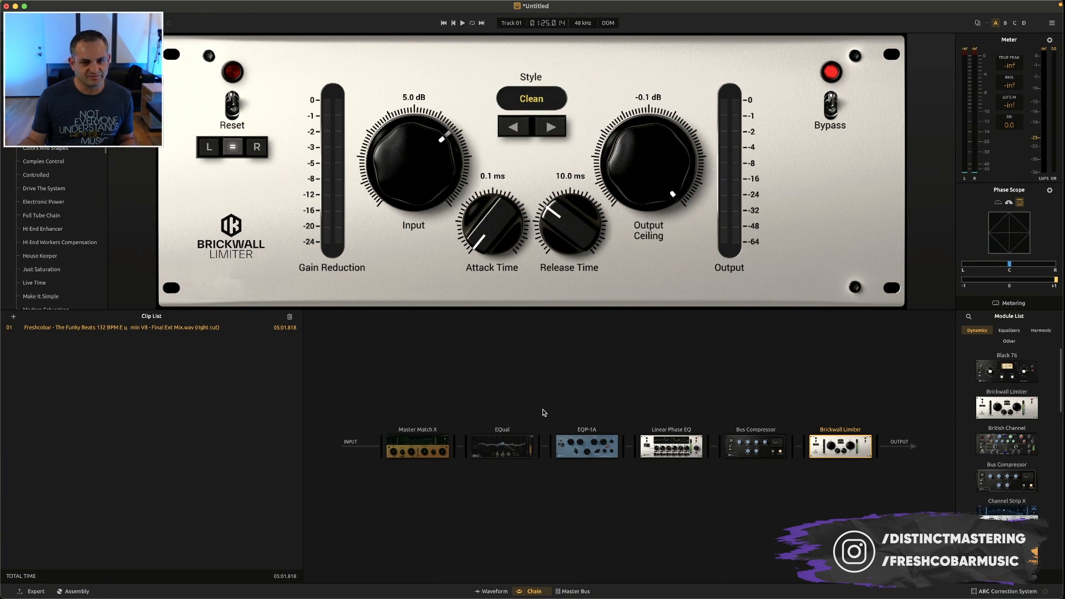
{"action": "left_click", "coordinate": [566, 589]}
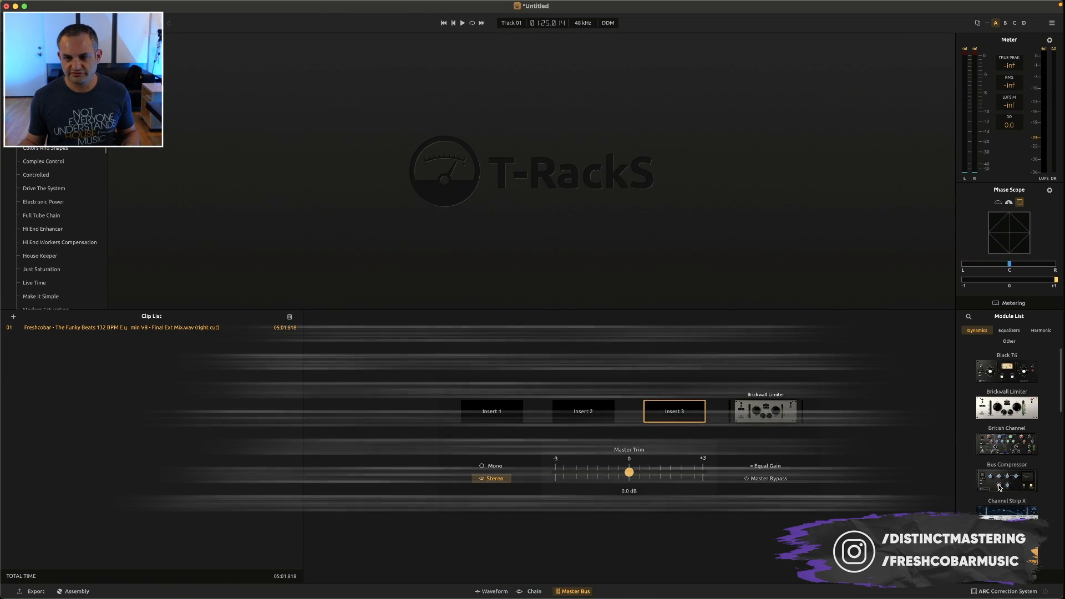
{"action": "left_click_drag", "start_coordinate": [997, 483], "coordinate": [674, 412]}
Lower the master bus compressor's makeup gain to 0 dB during playback and turn on Grit
{"action": "key", "text": "space"}
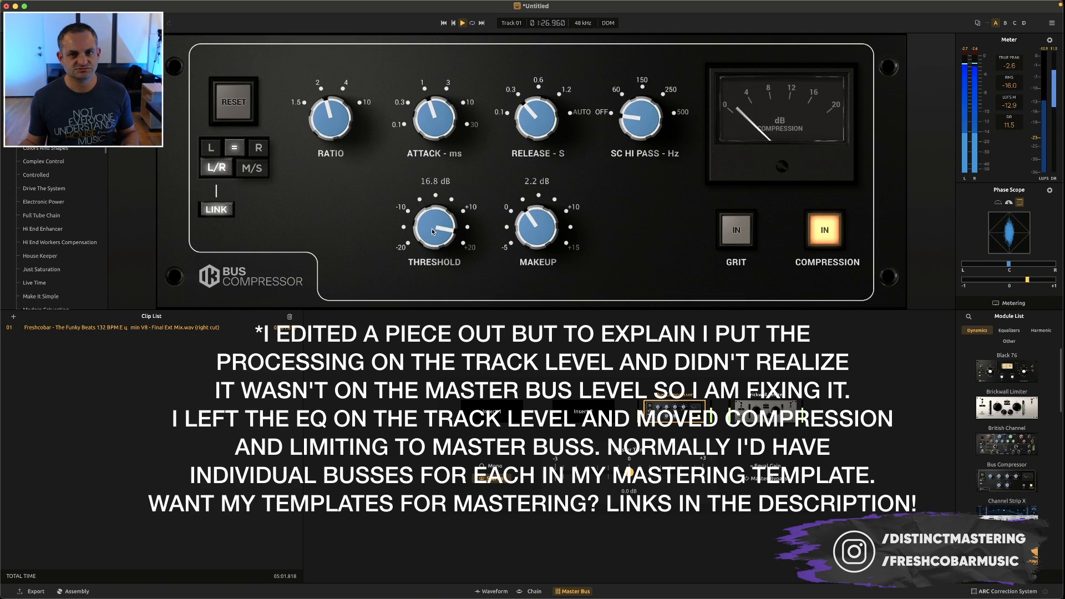
{"action": "left_click_drag", "start_coordinate": [511, 234], "coordinate": [517, 258]}
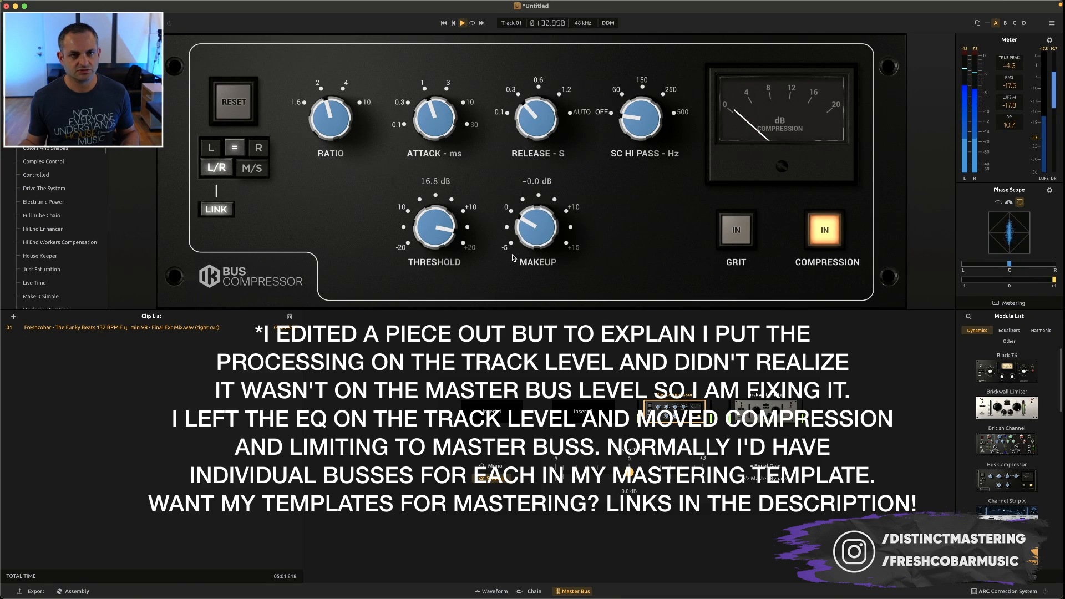
{"action": "left_click", "coordinate": [729, 239]}
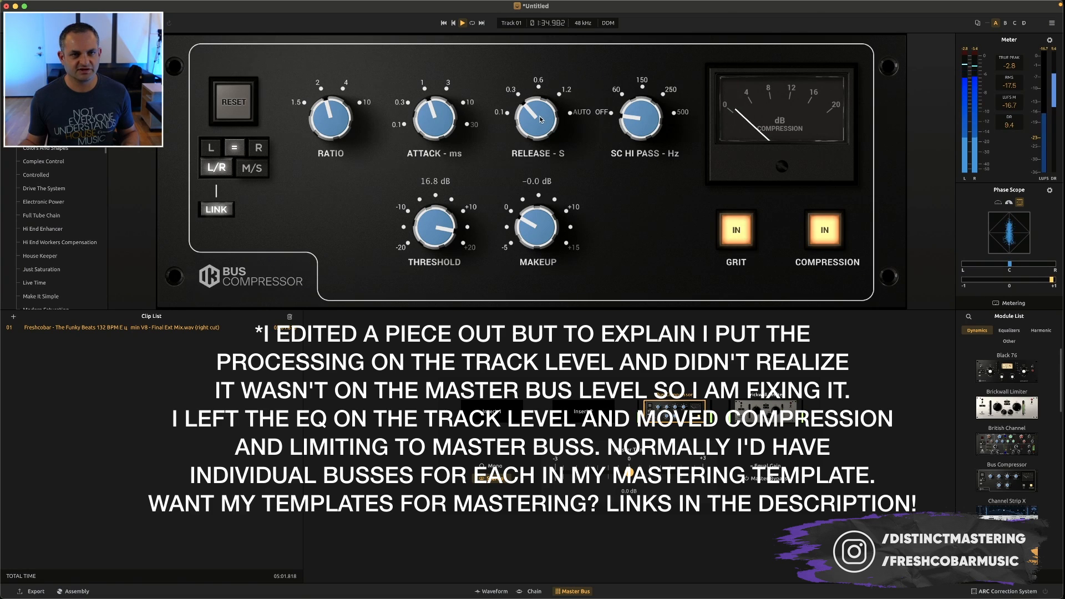
Set the Bus Compressor's attack to about 3 ms, release to 0.6 s, threshold to 15.6 dB and makeup gain to 3.5 dB
{"action": "left_click_drag", "start_coordinate": [523, 118], "coordinate": [537, 98]}
{"action": "mouse_move", "coordinate": [436, 228]}
{"action": "left_mouse_down"}
{"action": "mouse_move", "coordinate": [437, 247]}
{"action": "mouse_move", "coordinate": [438, 234]}
{"action": "left_mouse_up"}
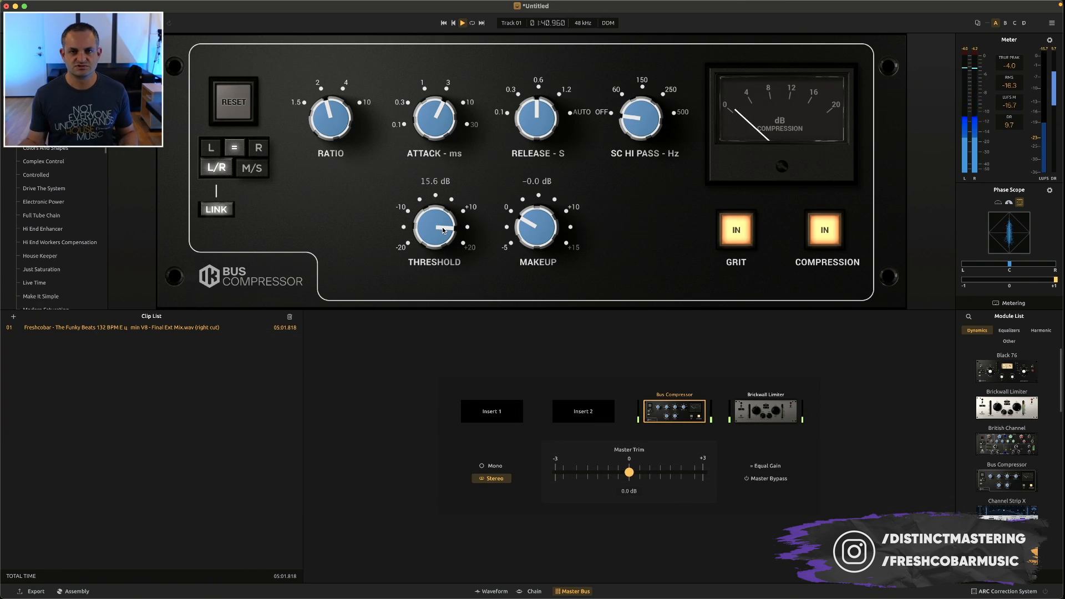
{"action": "left_click_drag", "start_coordinate": [555, 244], "coordinate": [546, 223]}
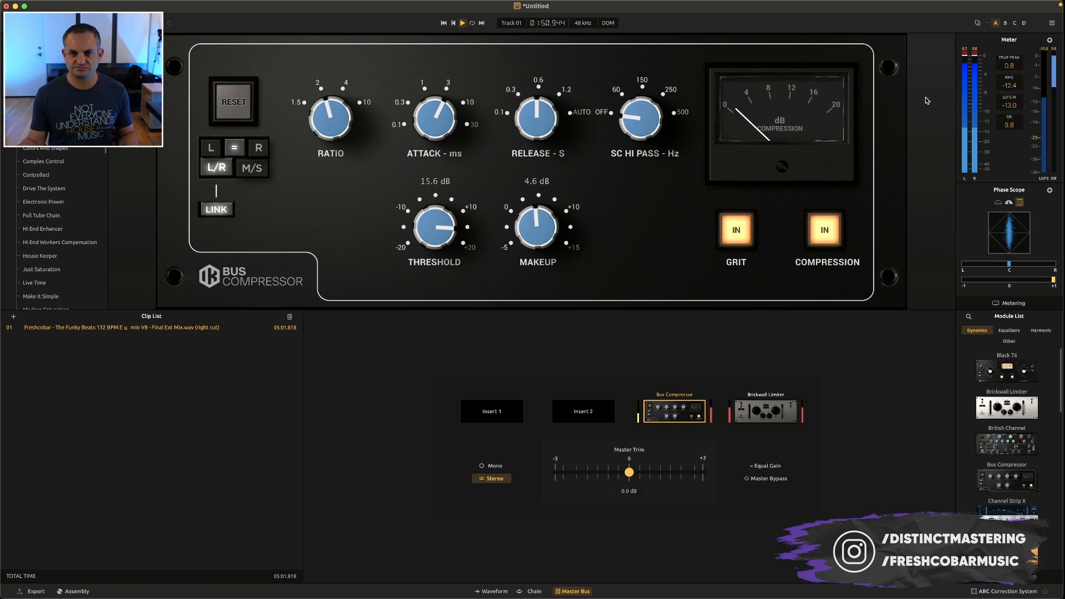
{"action": "left_click_drag", "start_coordinate": [531, 243], "coordinate": [525, 236]}
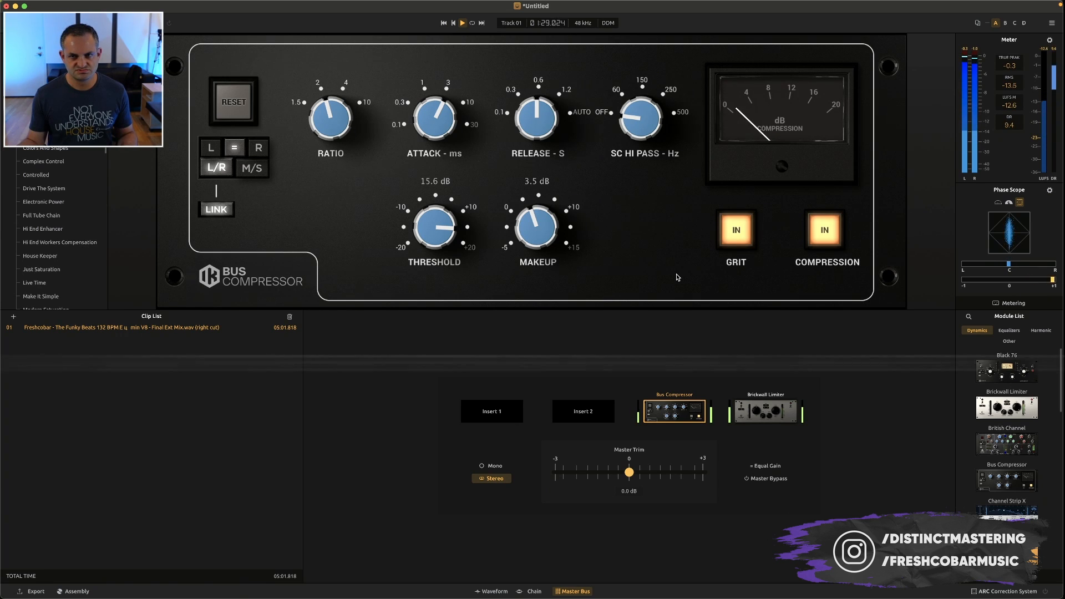
Reduce the input of the master bus Brickwall Limiter to 4.1 dB
{"action": "left_click", "coordinate": [766, 411]}
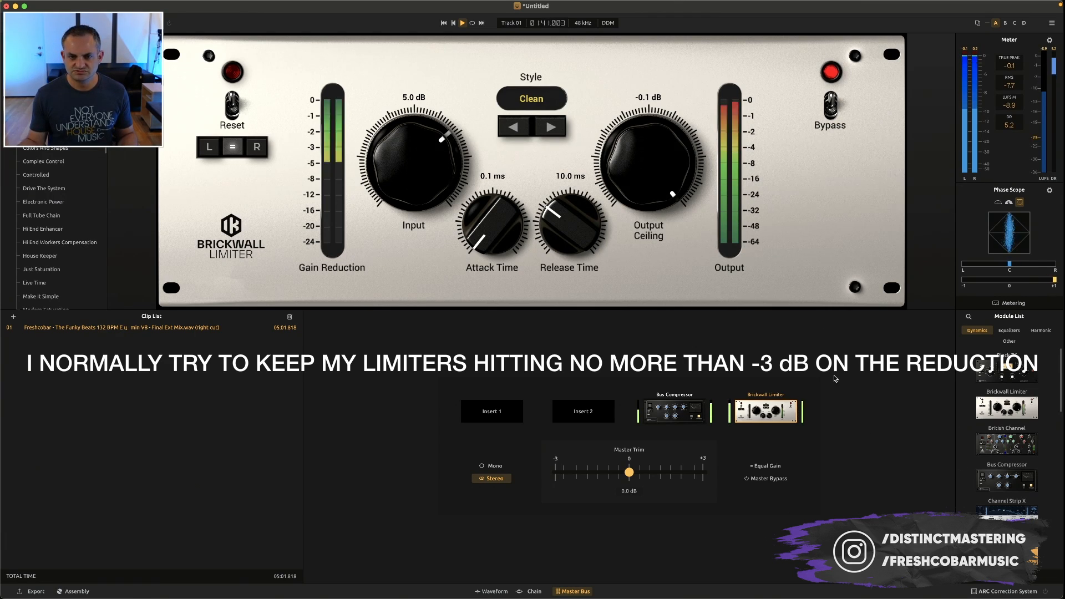
{"action": "left_click_drag", "start_coordinate": [435, 162], "coordinate": [430, 174]}
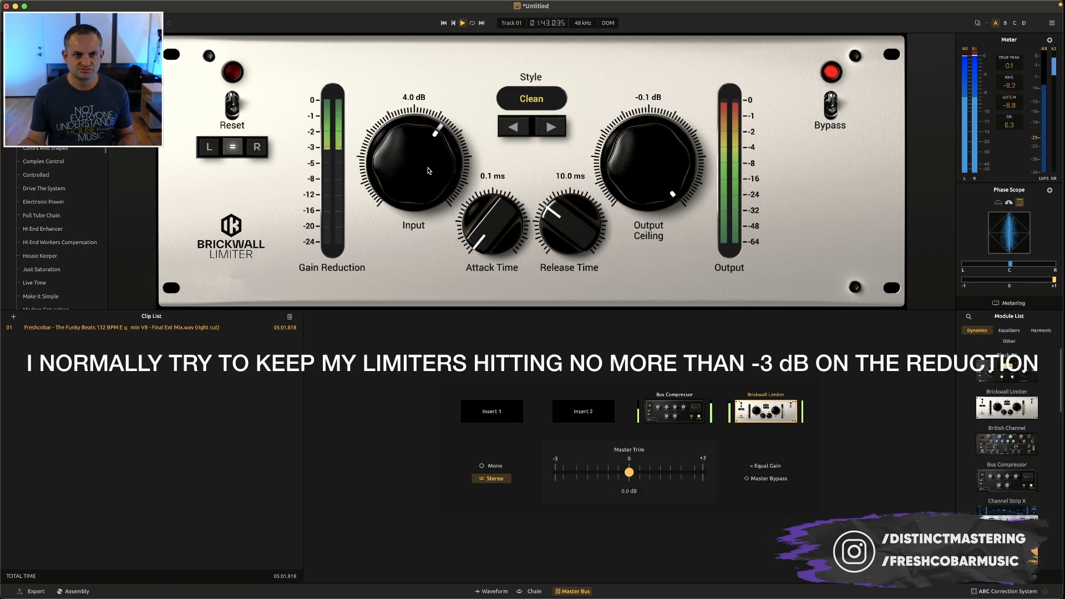
Compare limiter styles such as Advanced 2 and Sat 3 with Clean during playback, and leave Clean selected
{"action": "left_click", "coordinate": [548, 123]}
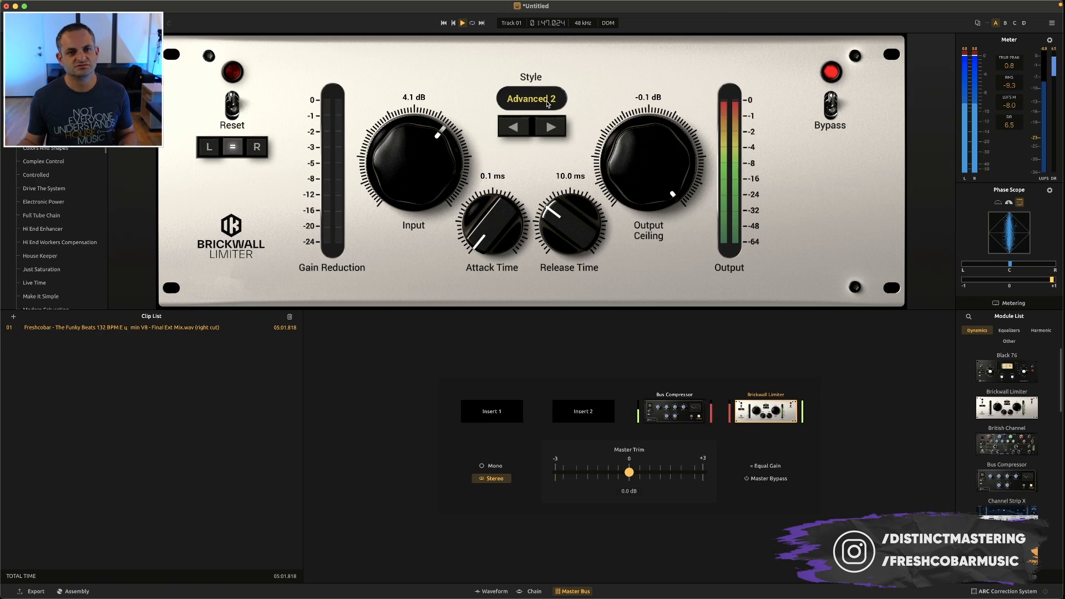
{"action": "left_click", "coordinate": [548, 125]}
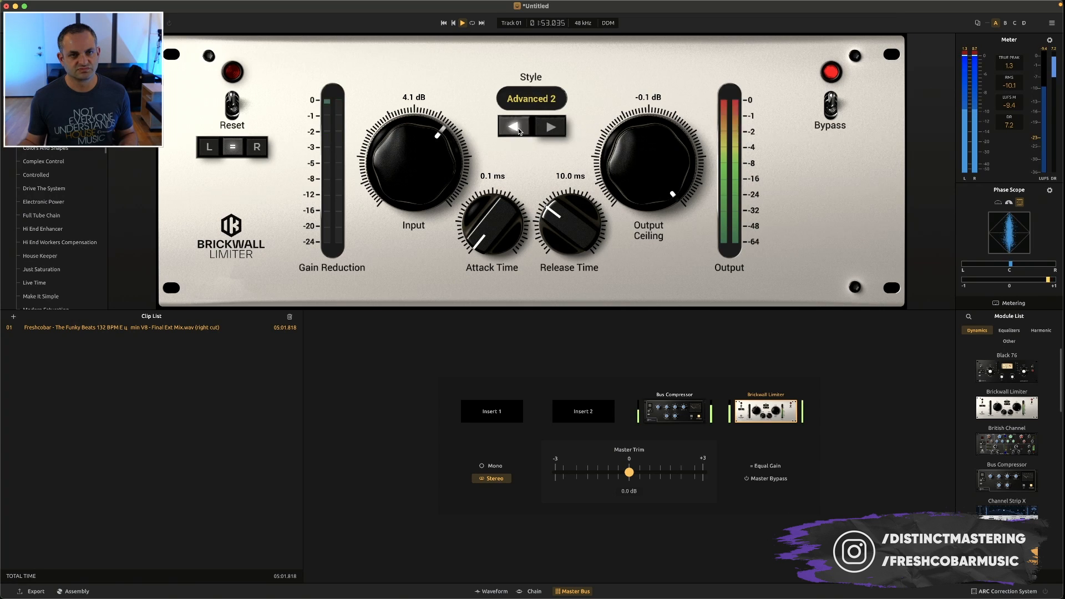
{"action": "left_click", "coordinate": [550, 129]}
{"action": "left_click", "coordinate": [549, 129]}
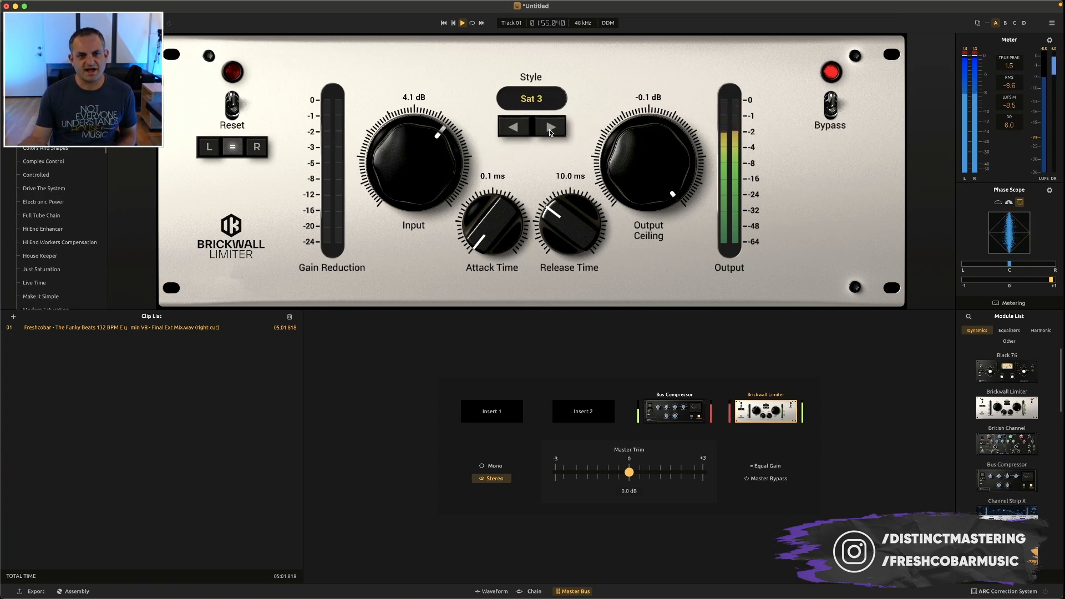
{"action": "left_click", "coordinate": [508, 128]}
{"action": "left_click", "coordinate": [508, 128]}
{"action": "left_click", "coordinate": [508, 128]}
{"action": "left_click", "coordinate": [507, 127]}
{"action": "left_click", "coordinate": [507, 128]}
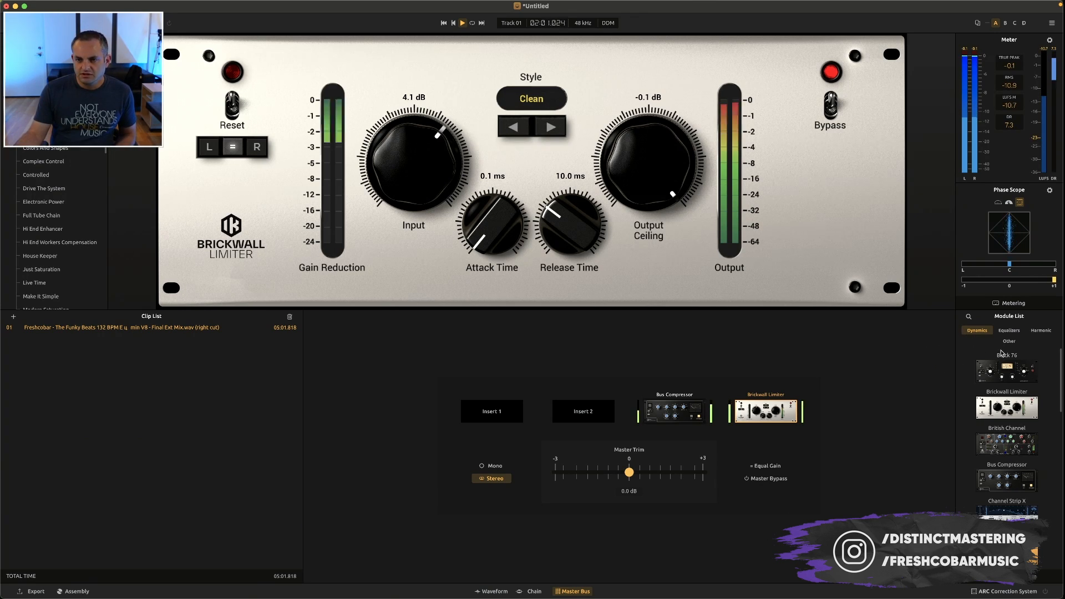
Look through the available dynamics and harmonic modules, and play the clip briefly through the master bus
{"action": "scroll", "coordinate": [993, 388], "scroll_direction": "down", "scroll_amount": 5}
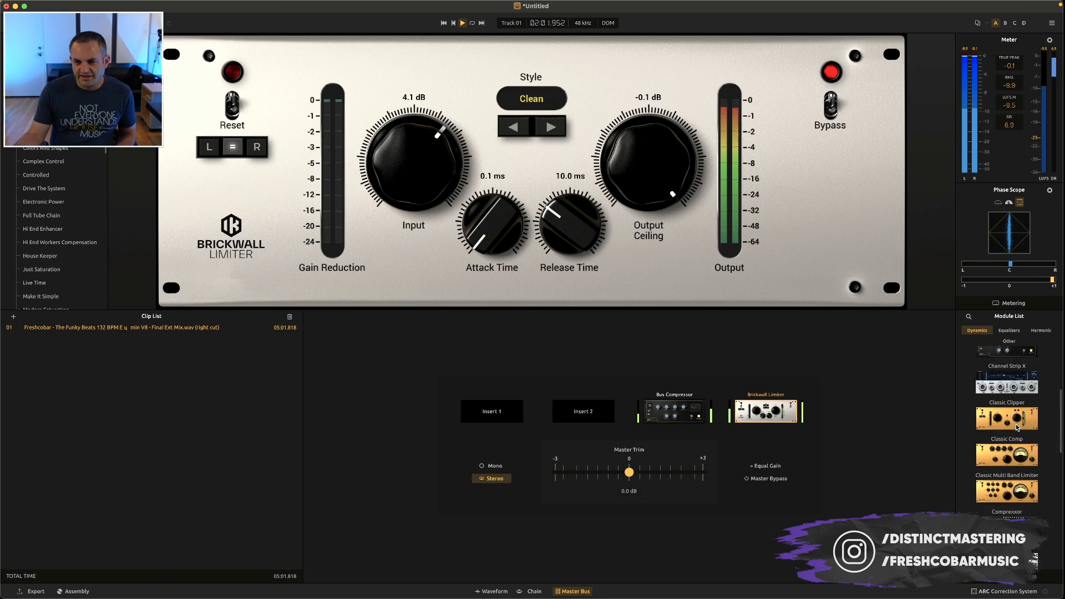
{"action": "left_click", "coordinate": [1045, 330]}
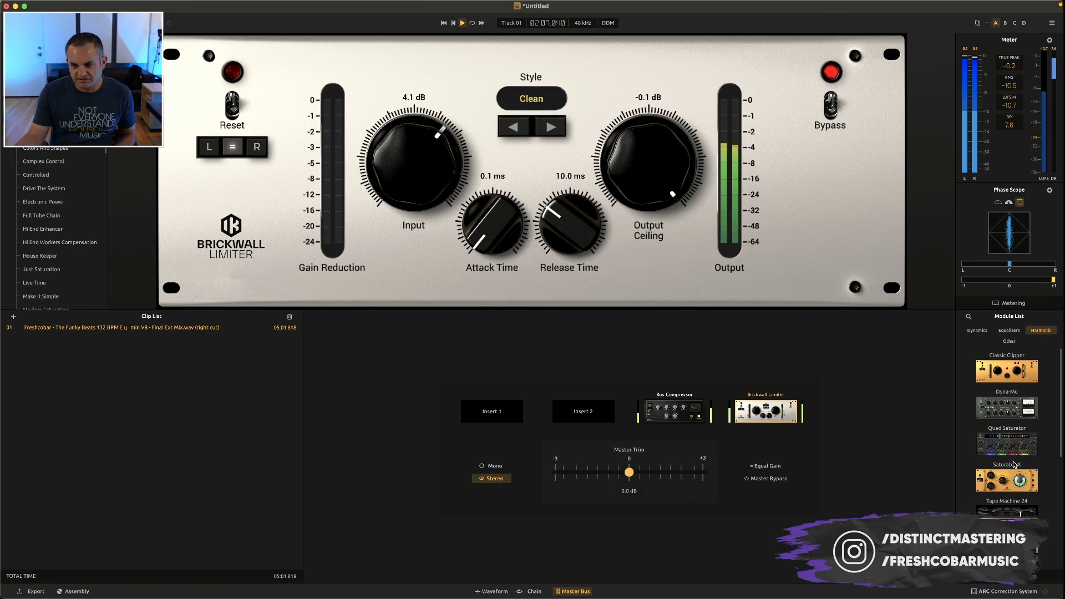
{"action": "scroll", "coordinate": [1013, 443], "scroll_direction": "down", "scroll_amount": 1}
{"action": "scroll", "coordinate": [1014, 450], "scroll_direction": "down", "scroll_amount": 5}
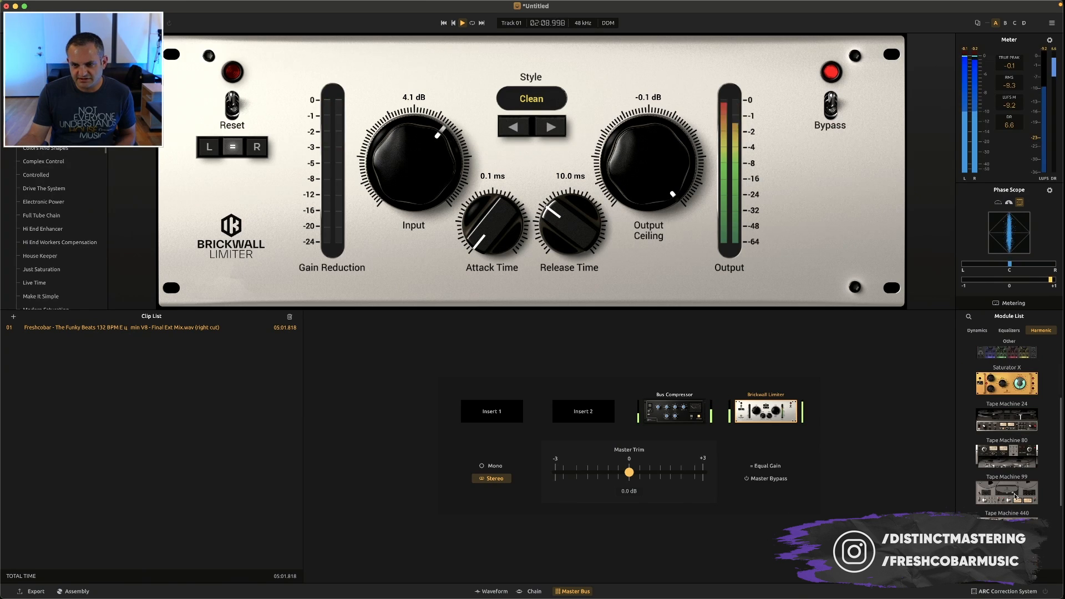
{"action": "key", "text": "space"}
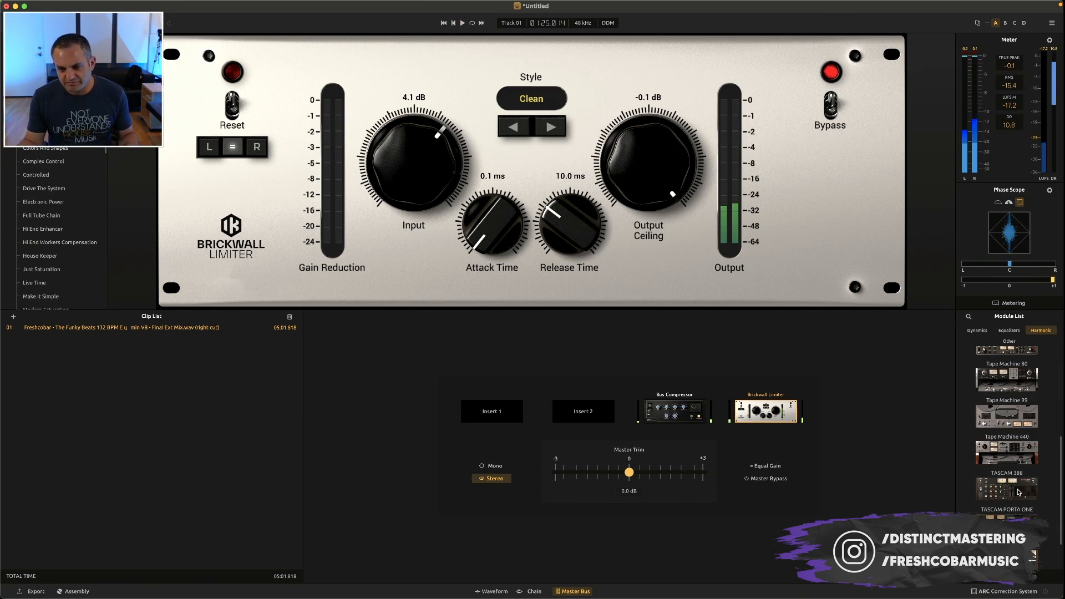
{"action": "scroll", "coordinate": [1018, 493], "scroll_direction": "down", "scroll_amount": 2}
{"action": "scroll", "coordinate": [1009, 421], "scroll_direction": "up", "scroll_amount": 8}
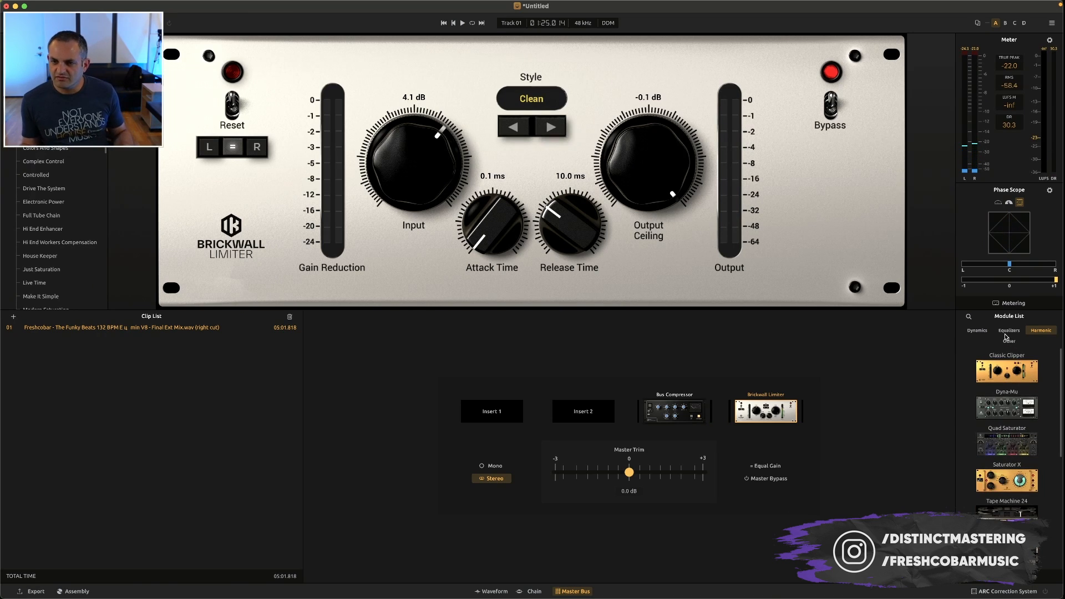
{"action": "left_click", "coordinate": [1008, 331]}
{"action": "left_click", "coordinate": [974, 331]}
{"action": "scroll", "coordinate": [1007, 433], "scroll_direction": "down", "scroll_amount": 5}
{"action": "scroll", "coordinate": [1011, 439], "scroll_direction": "up", "scroll_amount": 1}
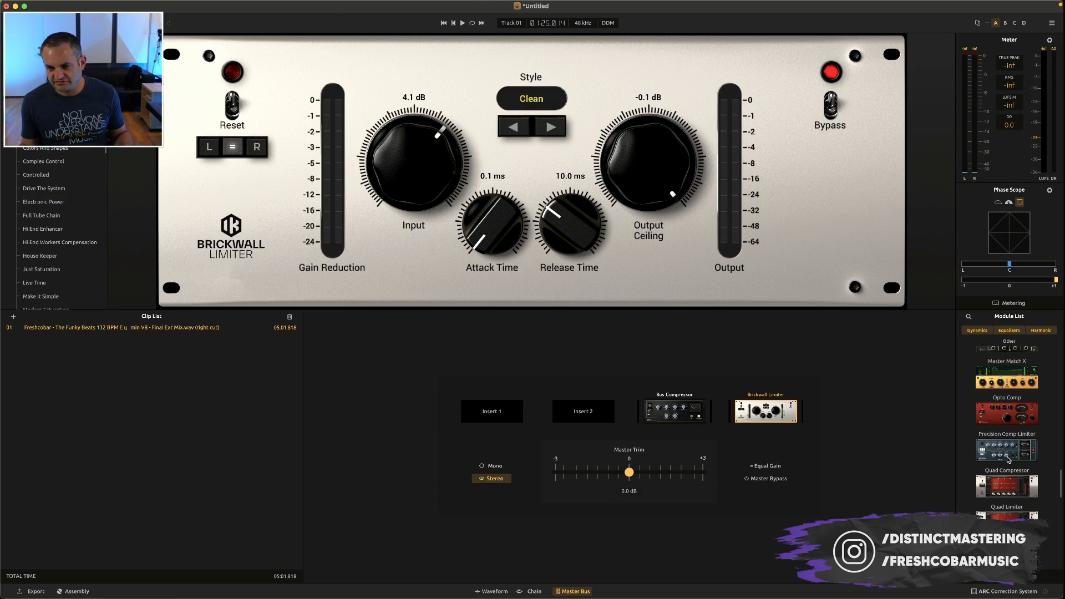
{"action": "scroll", "coordinate": [998, 349], "scroll_direction": "down", "scroll_amount": 3}
{"action": "key", "text": "space"}
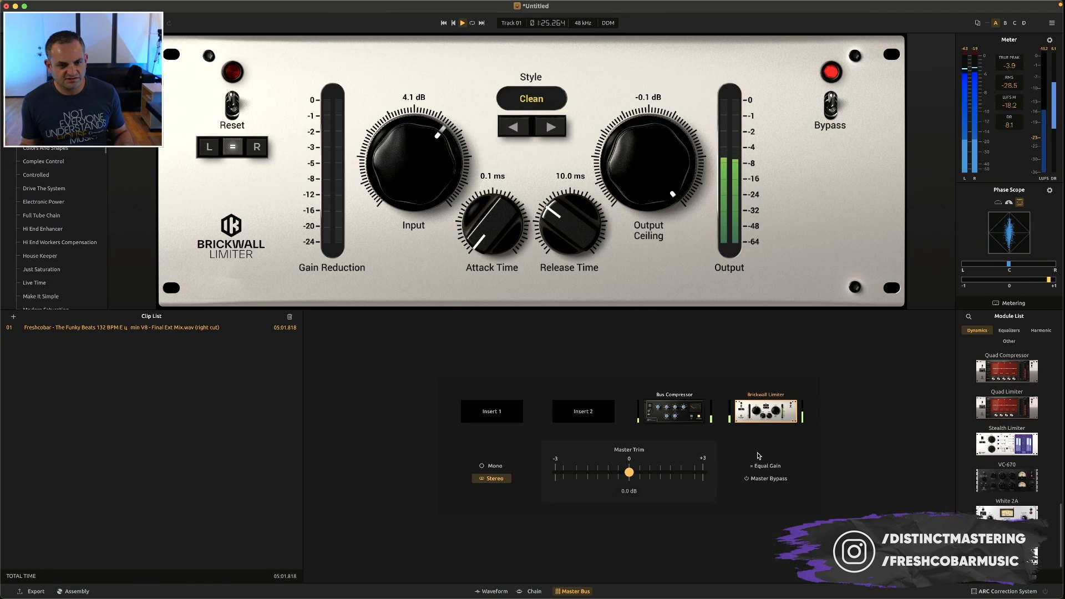
{"action": "key", "text": "space"}
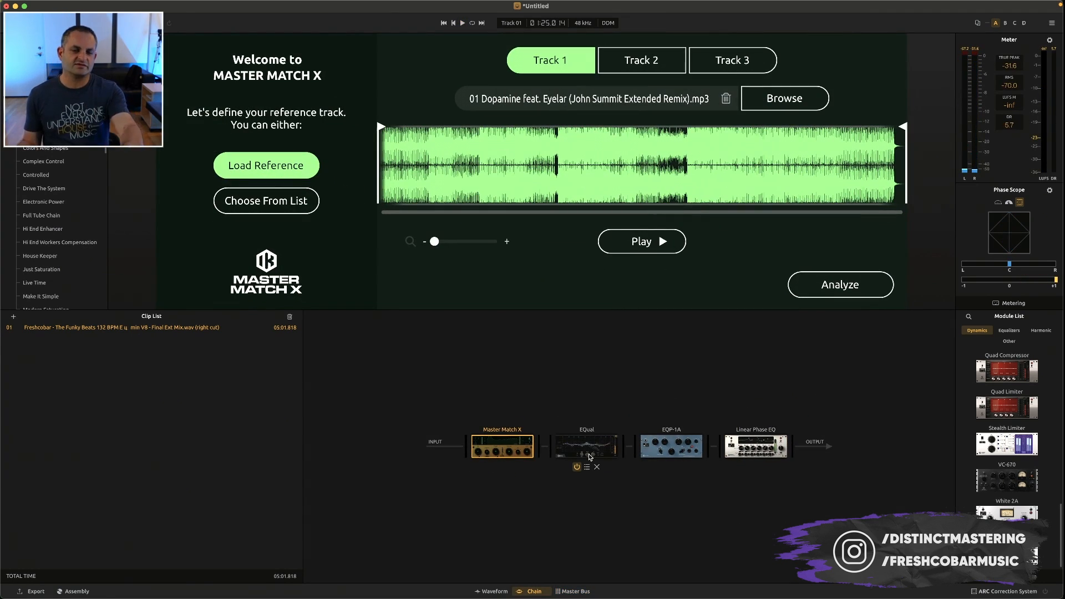
{"action": "left_click", "coordinate": [574, 592]}
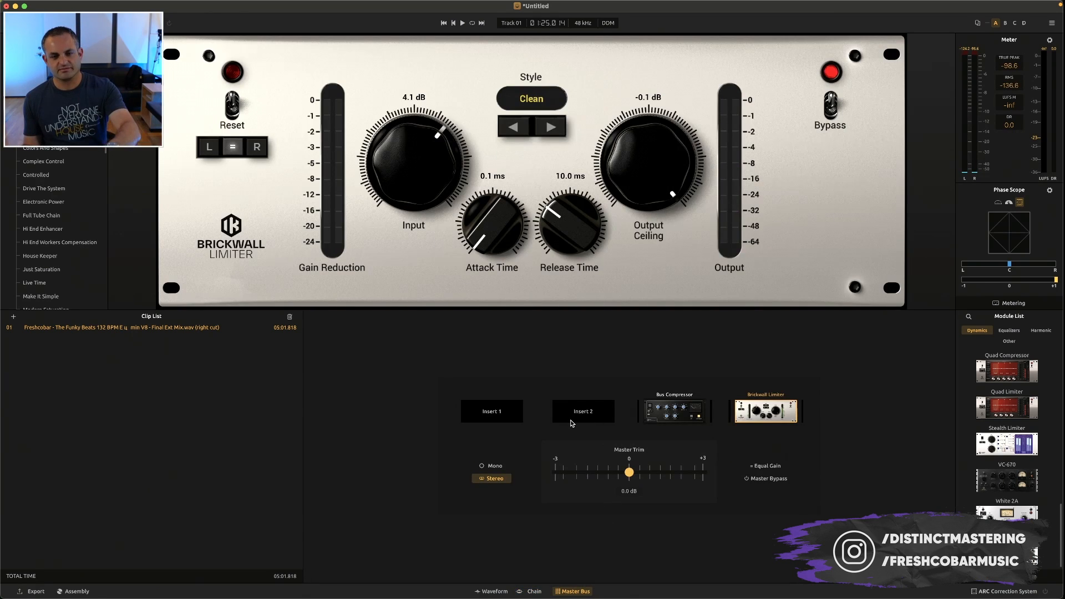
{"action": "left_click", "coordinate": [535, 591]}
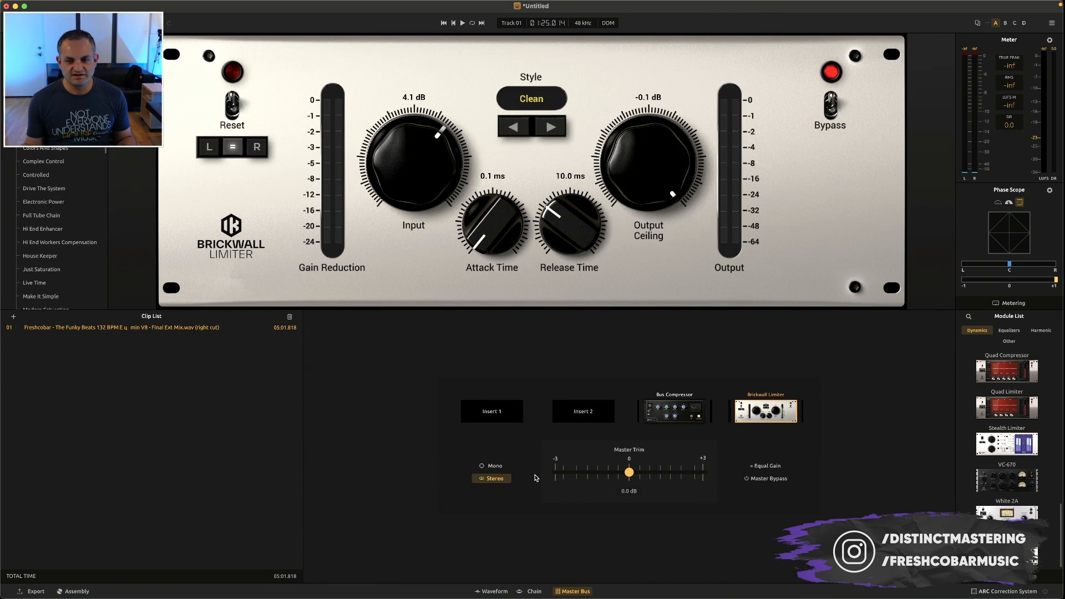
Set the current file's export resolution to 24 bit and sample rate to 48000 Hz, and leave the export settings without exporting
{"action": "left_click", "coordinate": [35, 592]}
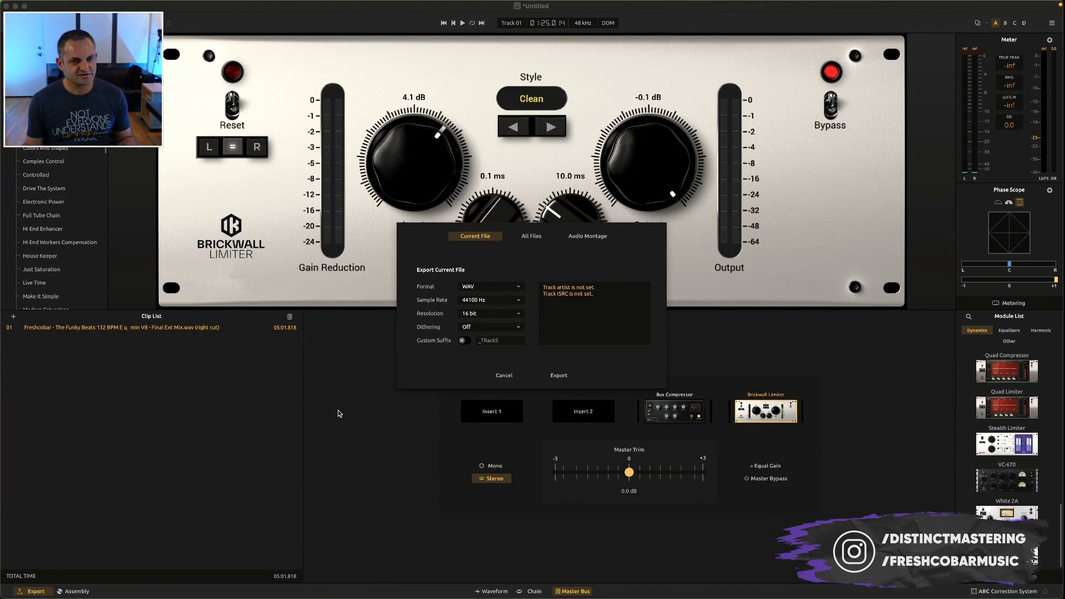
{"action": "left_click", "coordinate": [493, 313]}
{"action": "left_click", "coordinate": [478, 332]}
{"action": "left_click", "coordinate": [476, 301]}
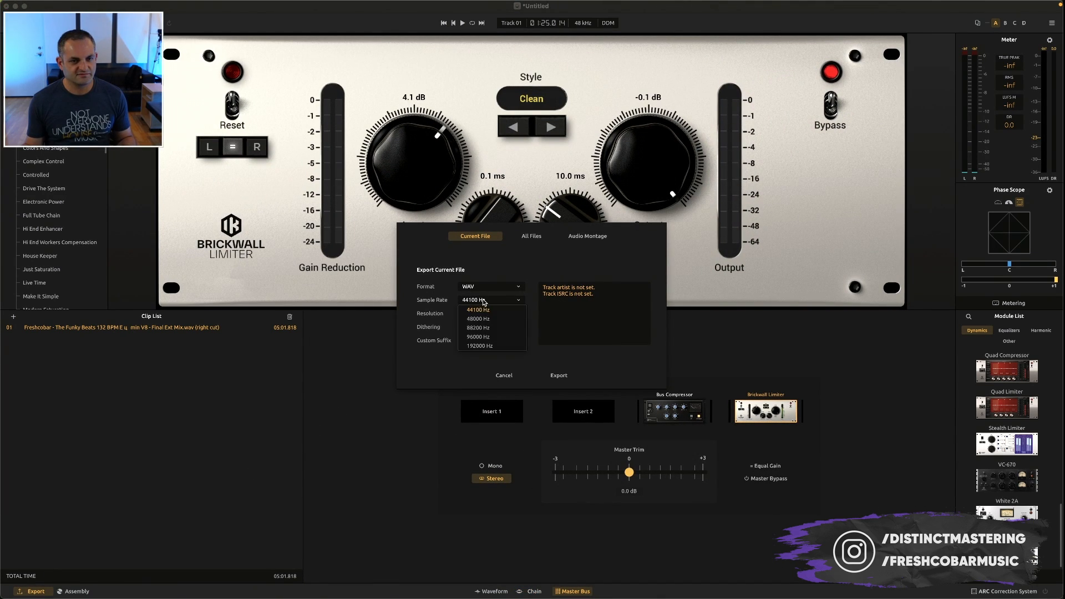
{"action": "left_click", "coordinate": [478, 319]}
{"action": "left_click", "coordinate": [504, 375]}
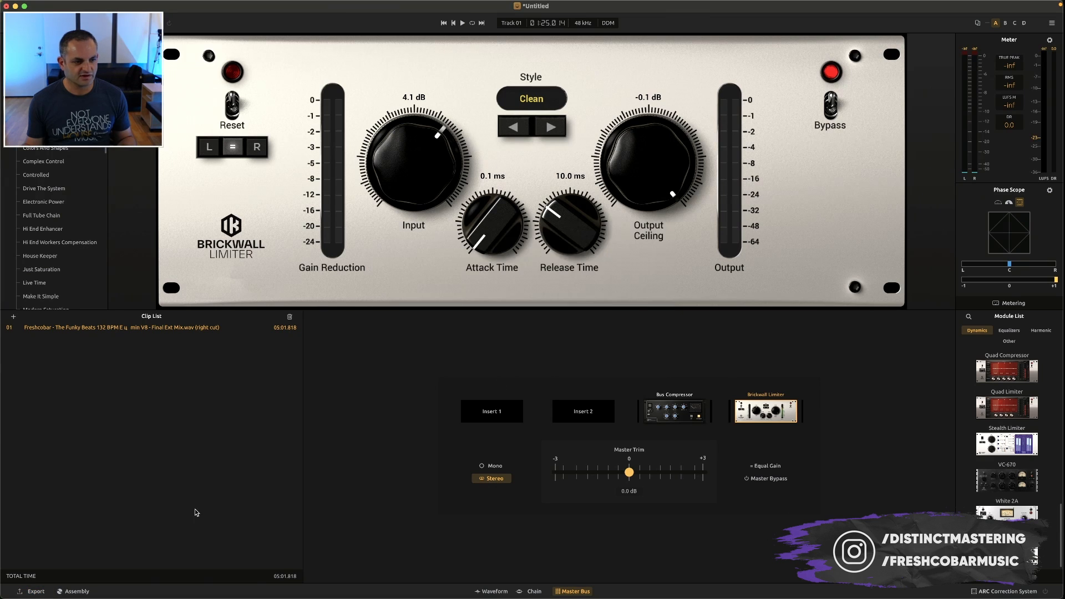
Show the clip's waveform, and in the album assembly set the album artist to Freshcobar and the album title to The Funky Beats
{"action": "left_click", "coordinate": [492, 591]}
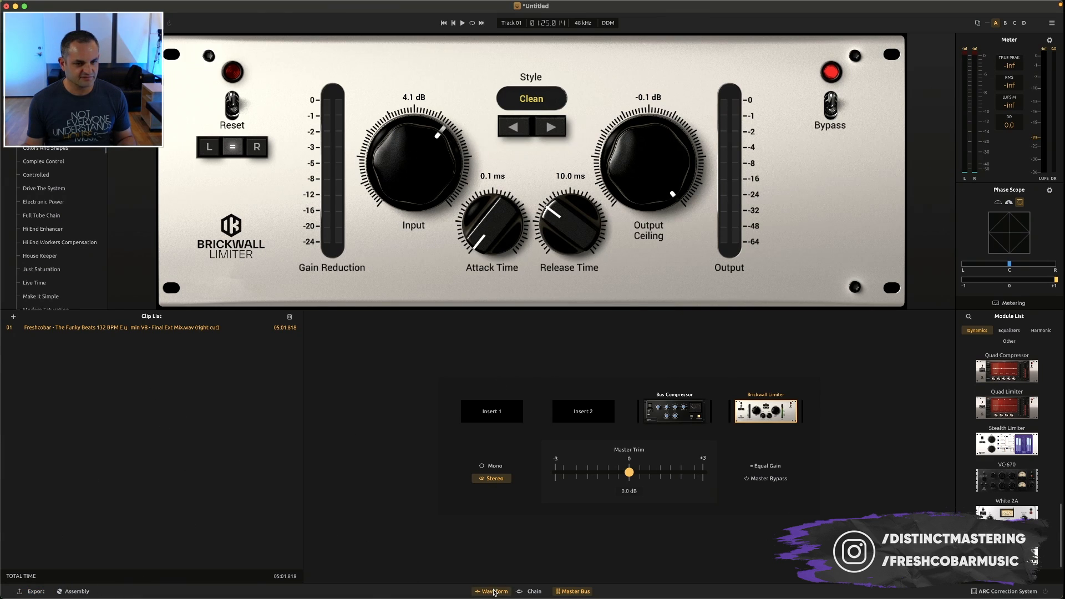
{"action": "left_click", "coordinate": [92, 592]}
{"action": "left_click", "coordinate": [546, 328]}
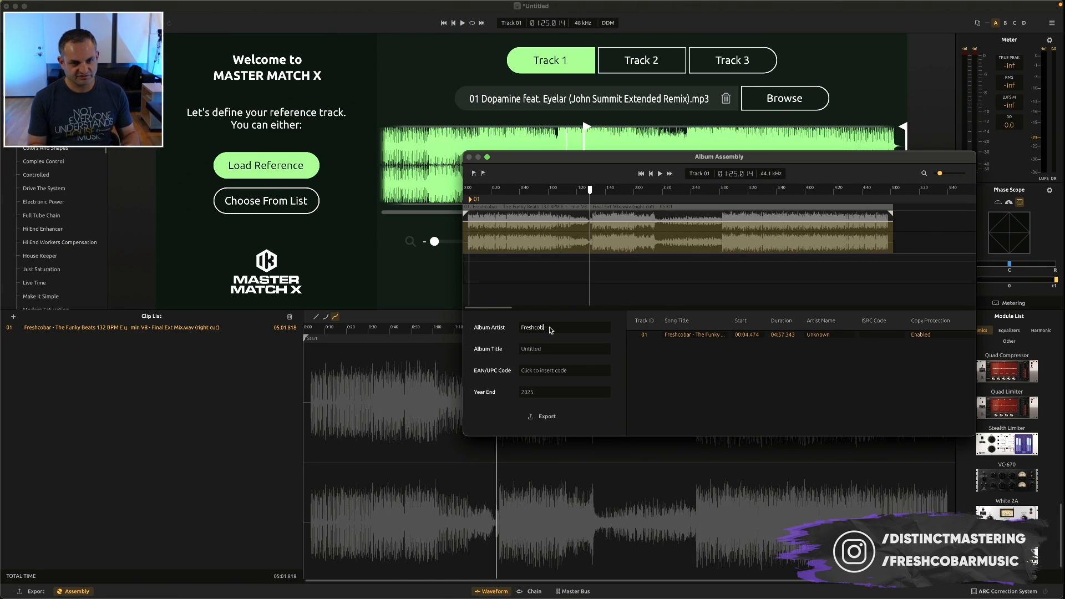
{"action": "key", "text": "Return"}
{"action": "left_click", "coordinate": [538, 351]}
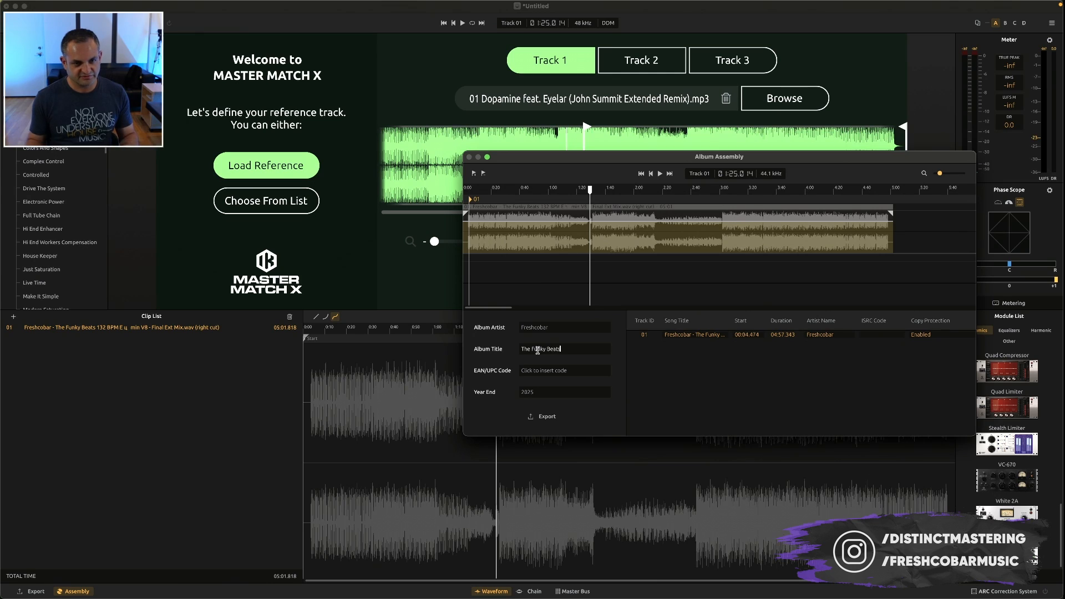
Look through the export options for all files and the audio montage, and start the export of the current file only
{"action": "left_click", "coordinate": [541, 416]}
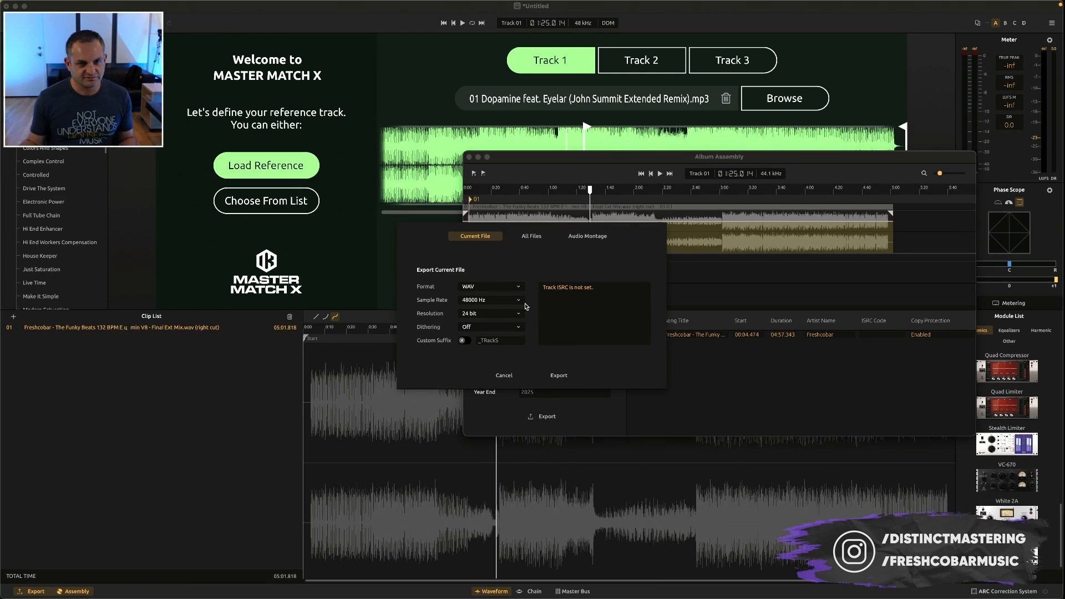
{"action": "left_click", "coordinate": [536, 238]}
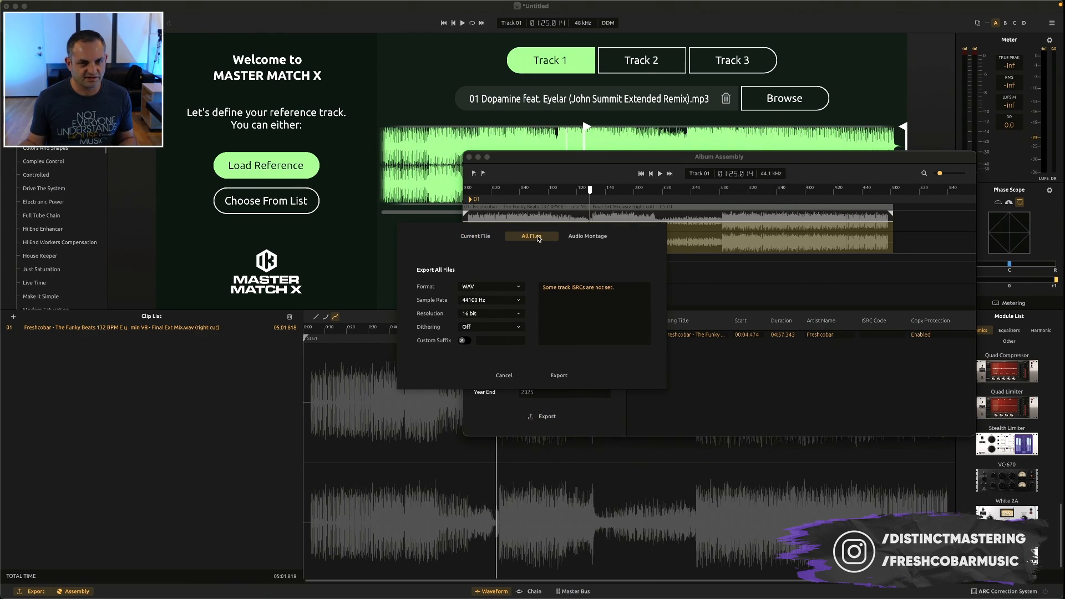
{"action": "left_click", "coordinate": [576, 236]}
{"action": "left_click", "coordinate": [492, 237]}
{"action": "left_click", "coordinate": [558, 375]}
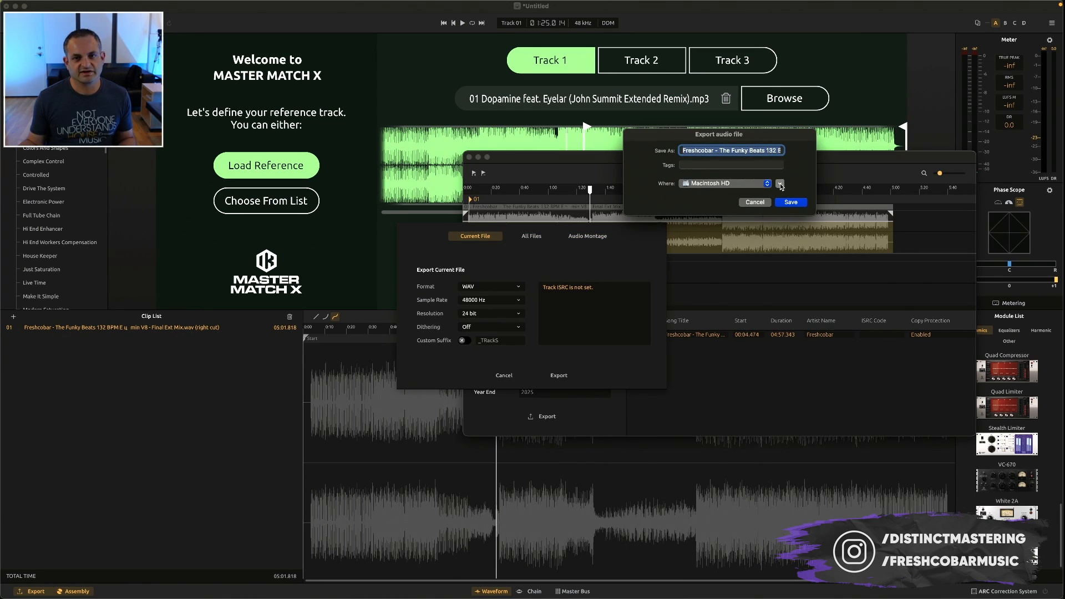
Create a folder named TRacks Test inside Distinct Mastering on the Production 2.0 drive and save the exported audio file there
{"action": "left_click", "coordinate": [780, 184]}
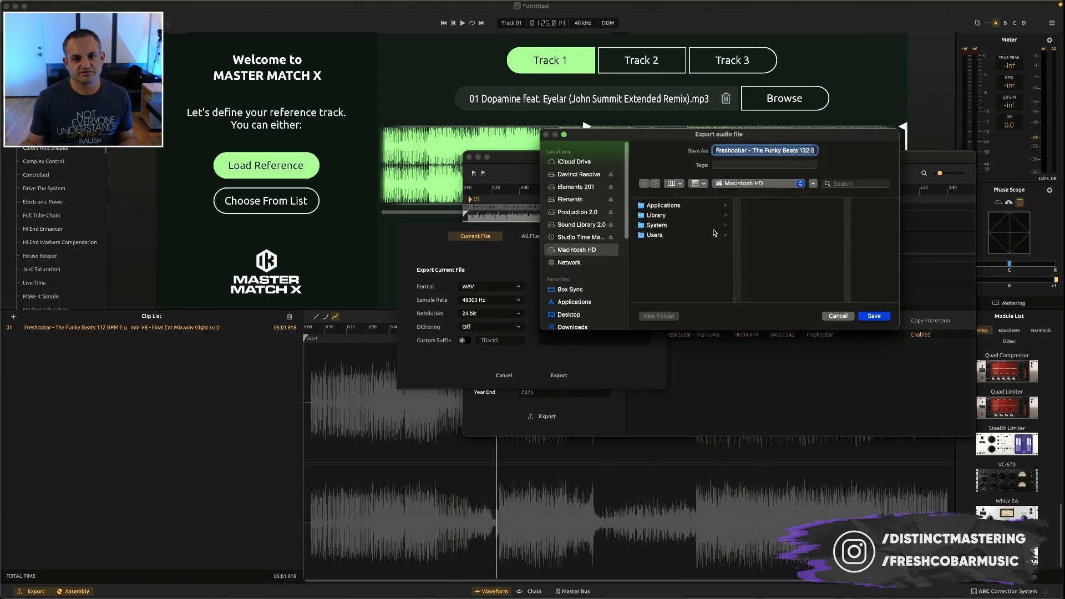
{"action": "left_click", "coordinate": [595, 217]}
{"action": "left_click", "coordinate": [654, 316]}
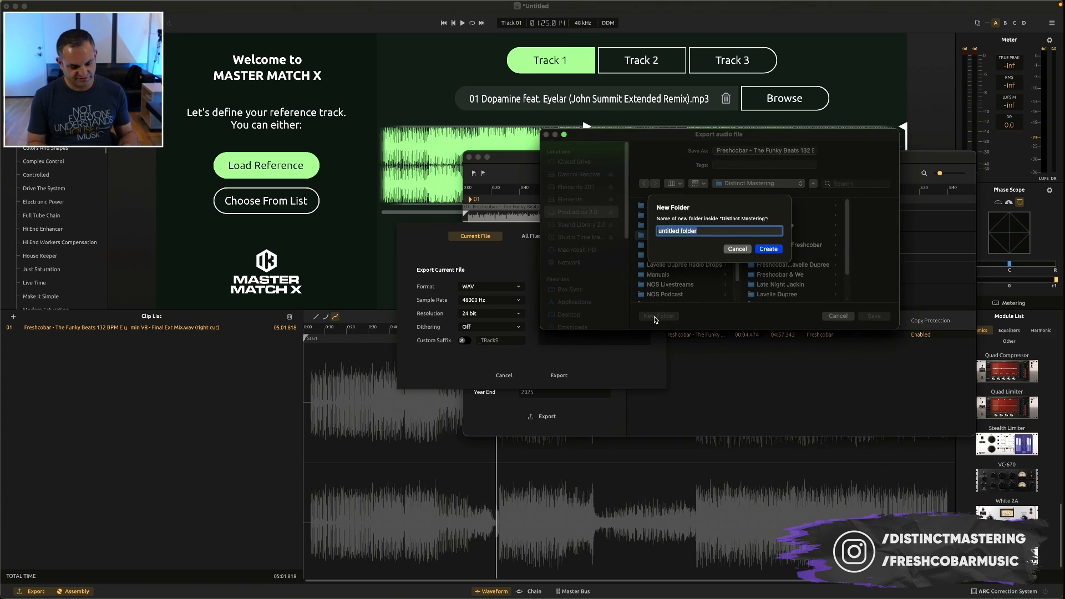
{"action": "type", "text": "TRacks Test"}
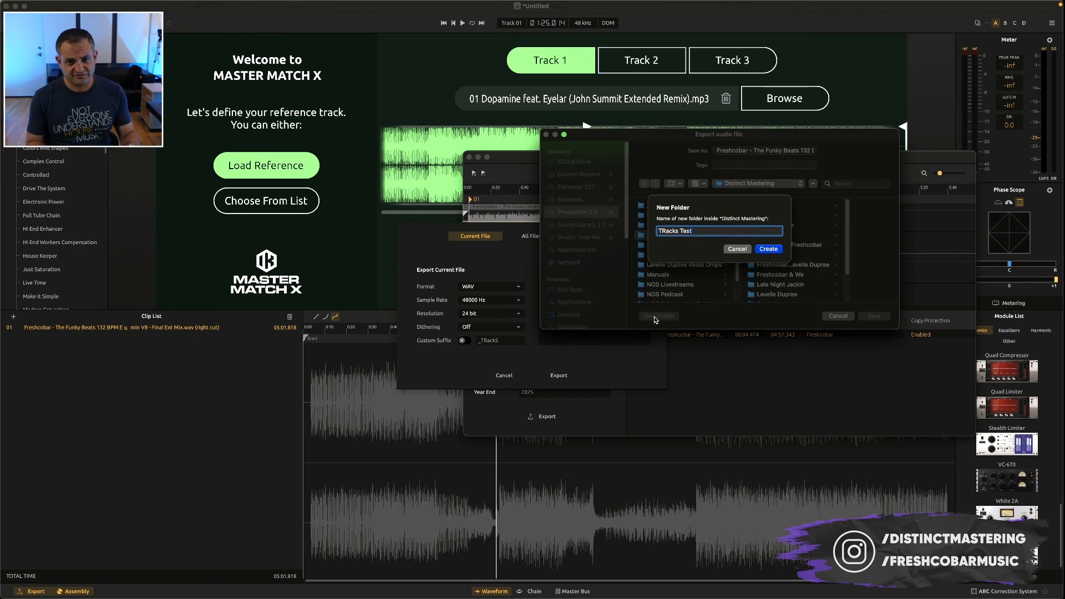
{"action": "key", "text": "Return"}
{"action": "key", "text": "Return"}
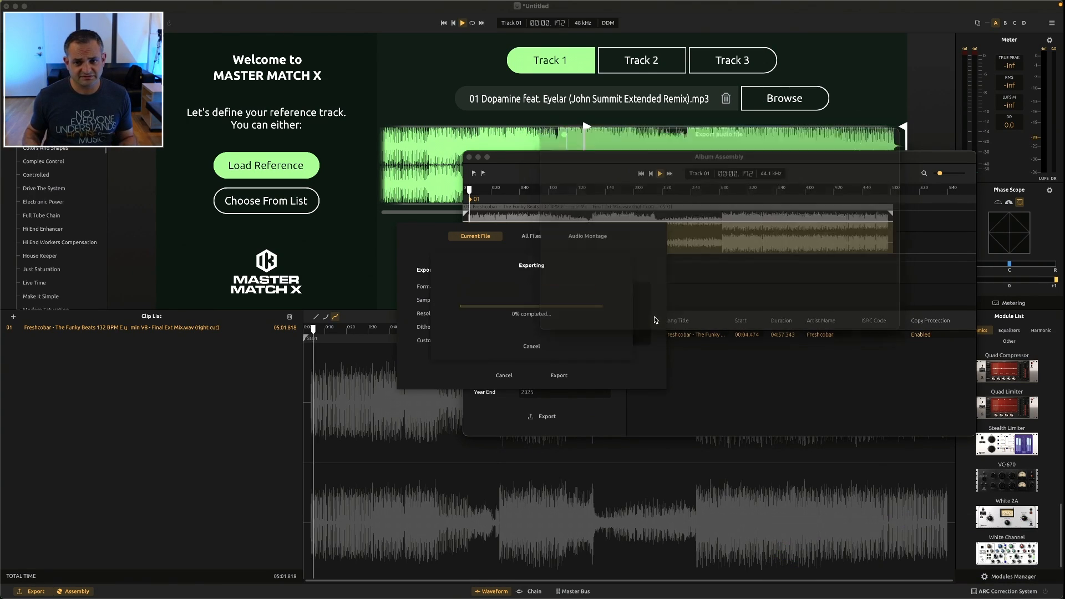